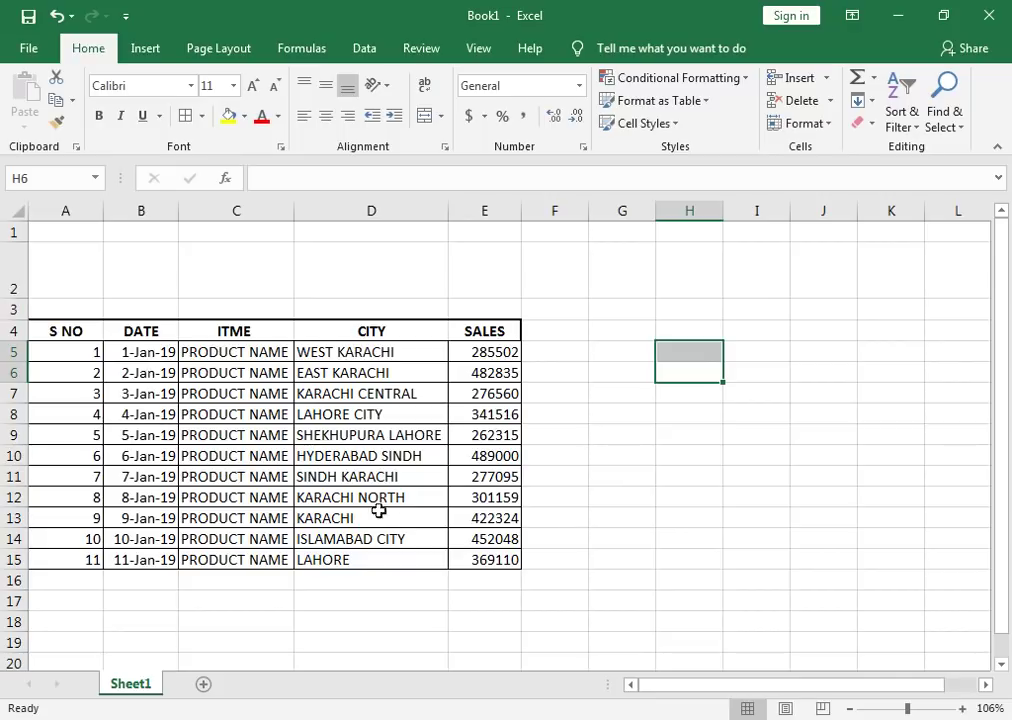
Step: Select the sales figures to check their total, then pick empty cells right of the table
left_click(482, 351)
left_click_drag(482, 351, 490, 557)
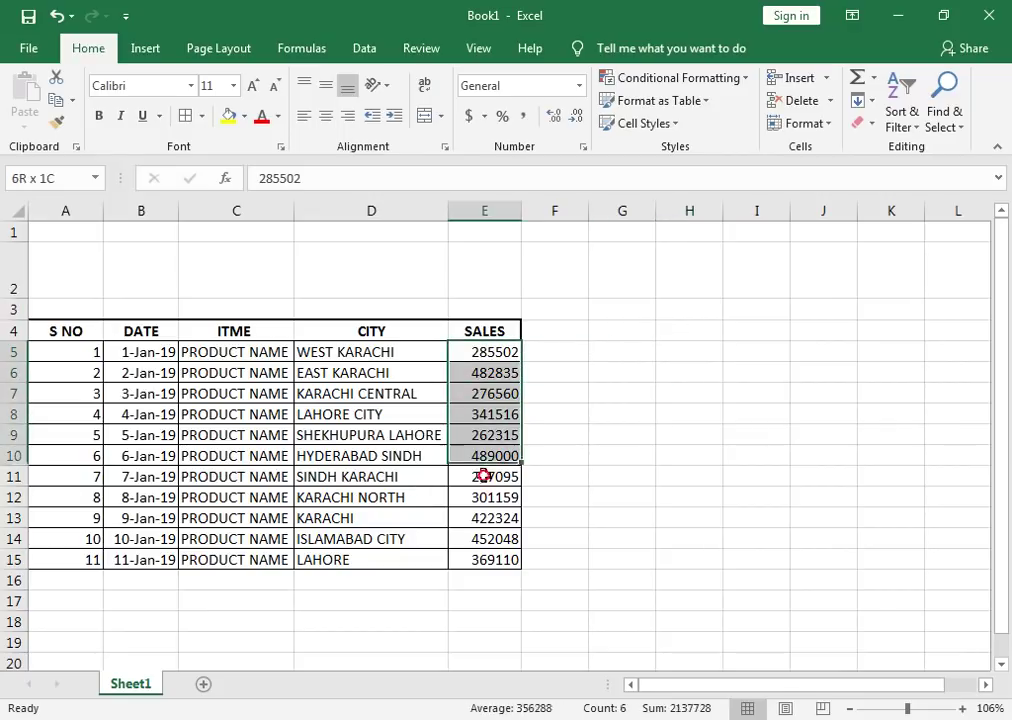
left_click(641, 316)
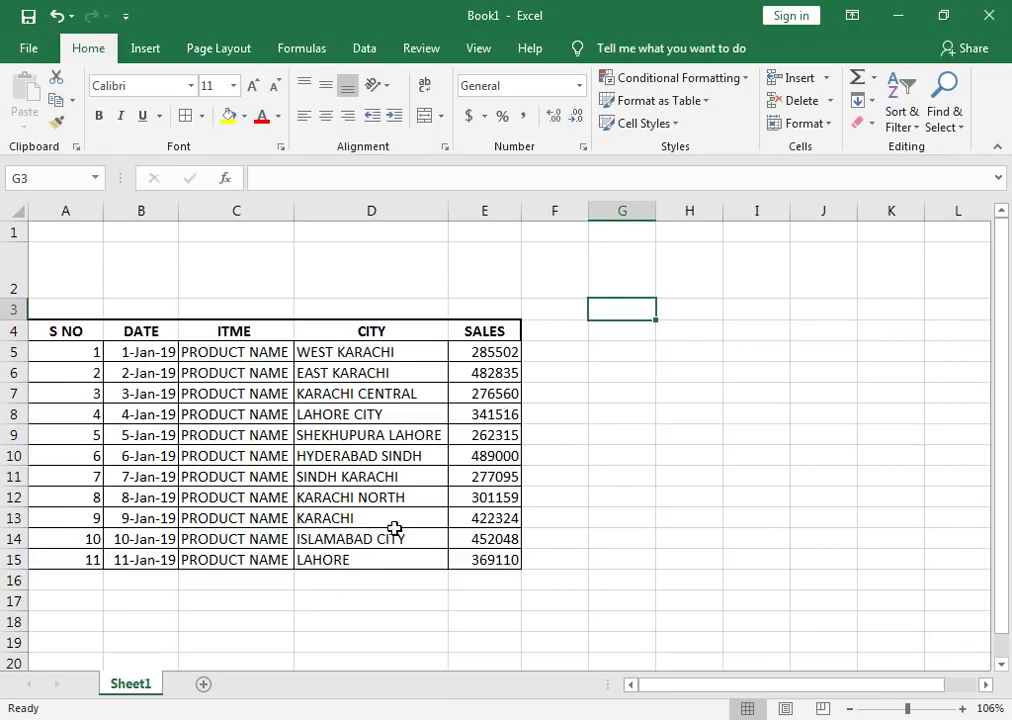
left_click(630, 331)
left_click(672, 331)
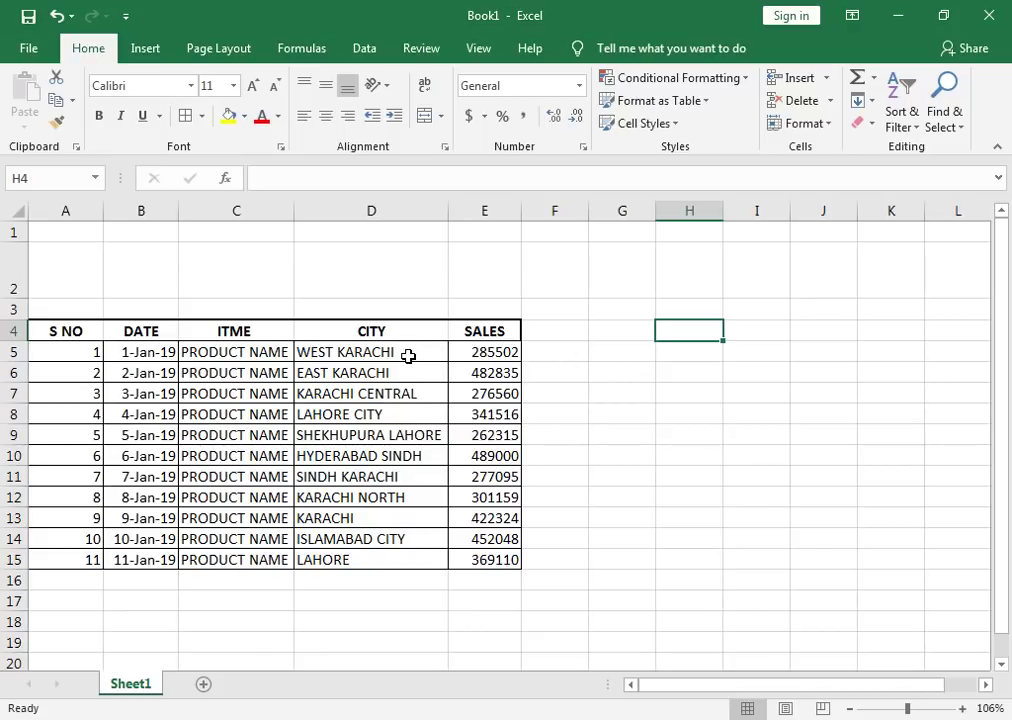
Step: Select the CITY column D4:D15 and show the Conditional Formatting Highlight Cells Rules menu
left_click_drag(346, 332, 375, 543)
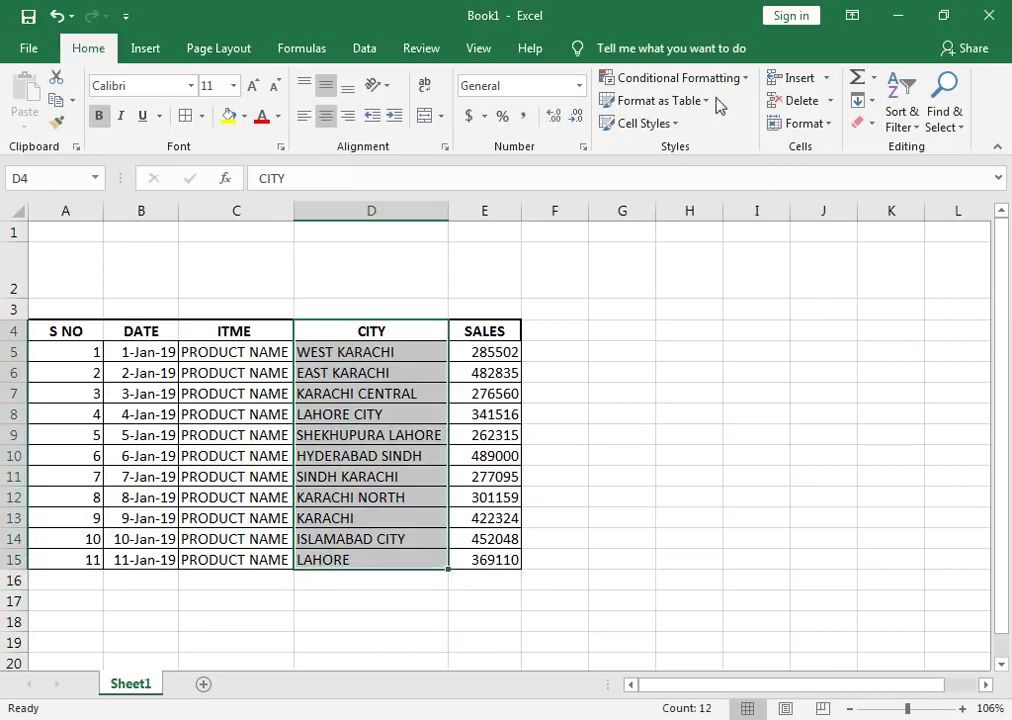
left_click(660, 78)
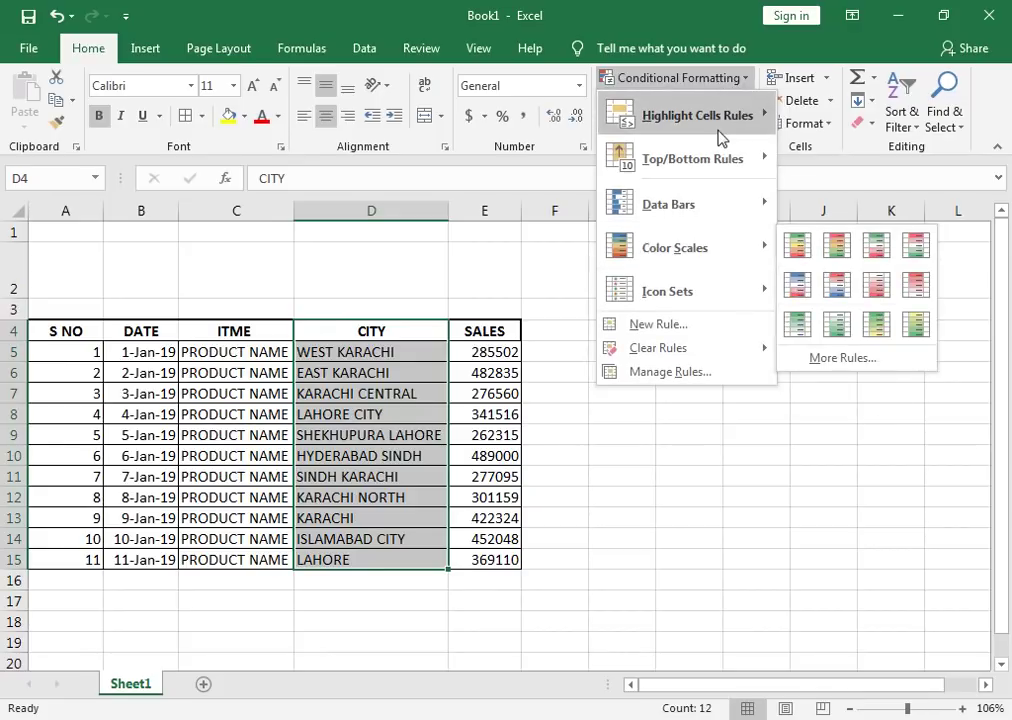
mouse_move(720, 135)
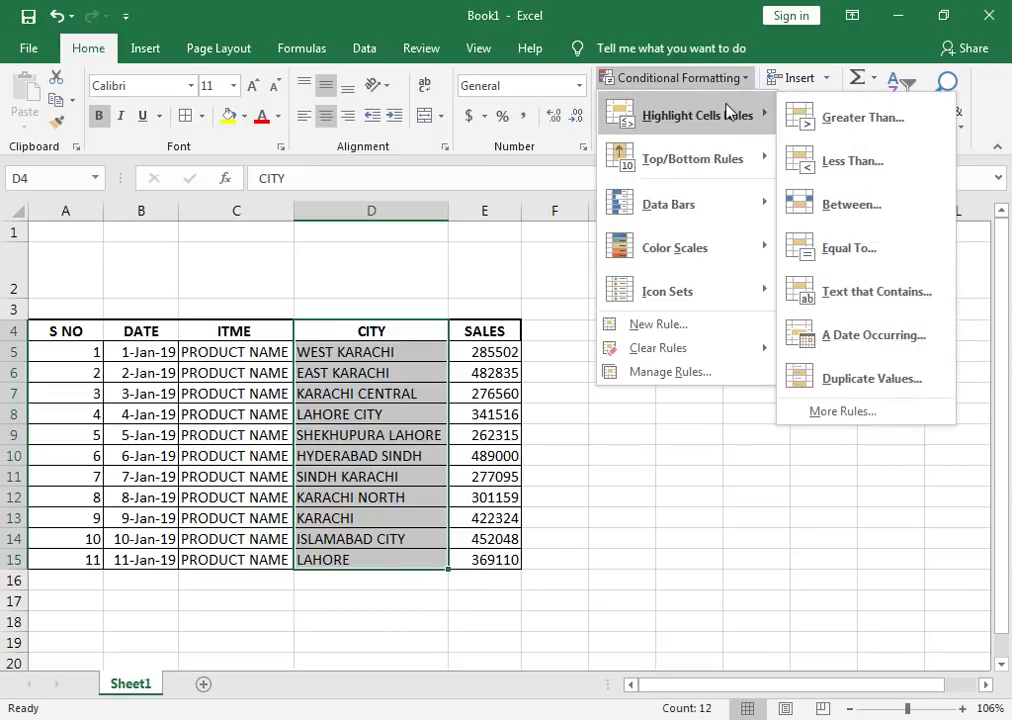
Step: Start a Text that Contains highlight rule for 'karachi'
left_click(866, 296)
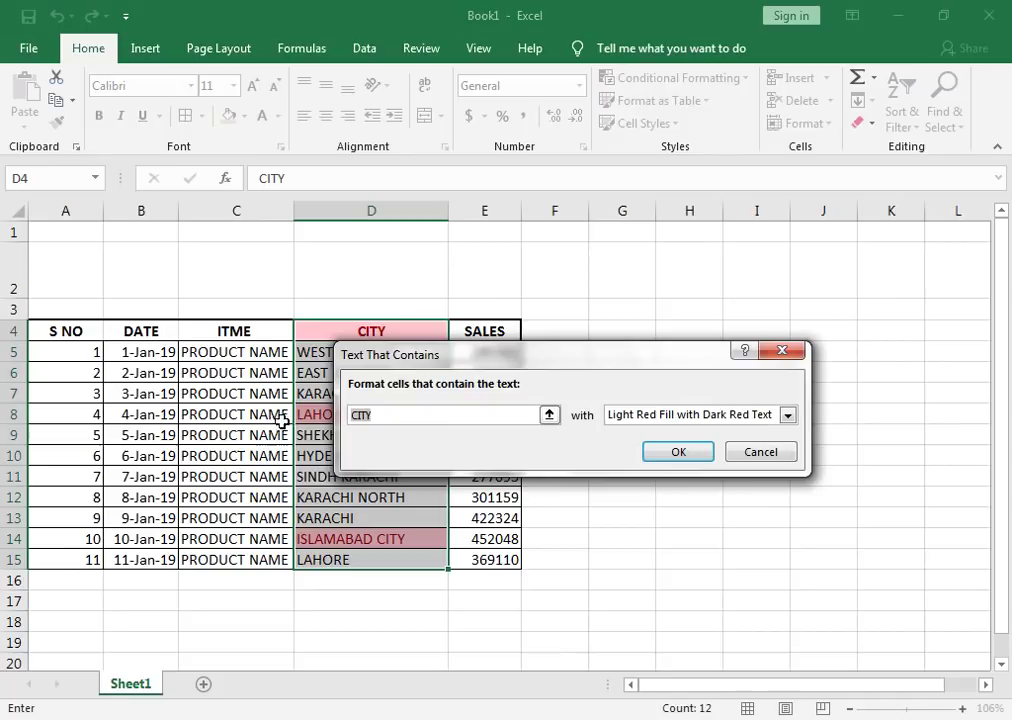
type("kaa")
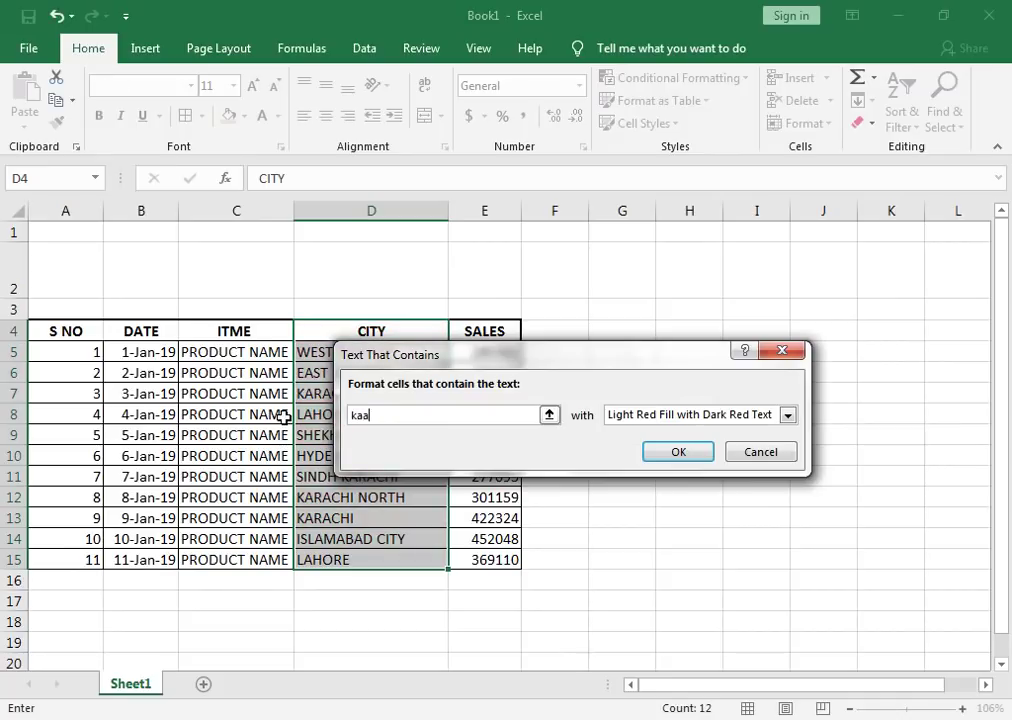
key("BackSpace")
type("rachi")
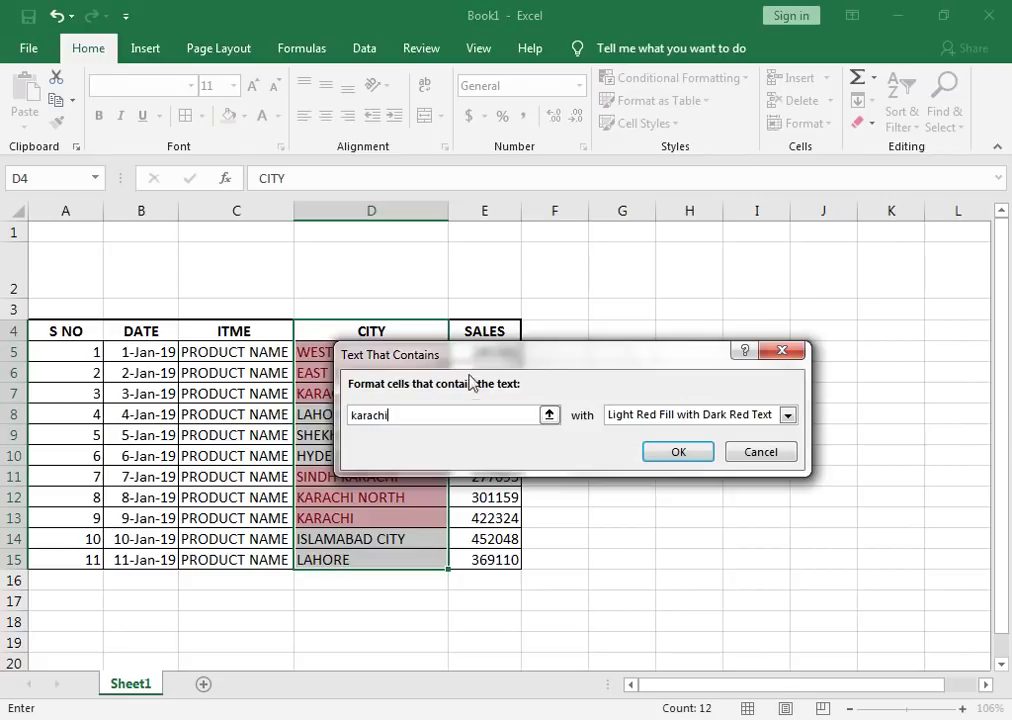
left_click_drag(472, 355, 613, 224)
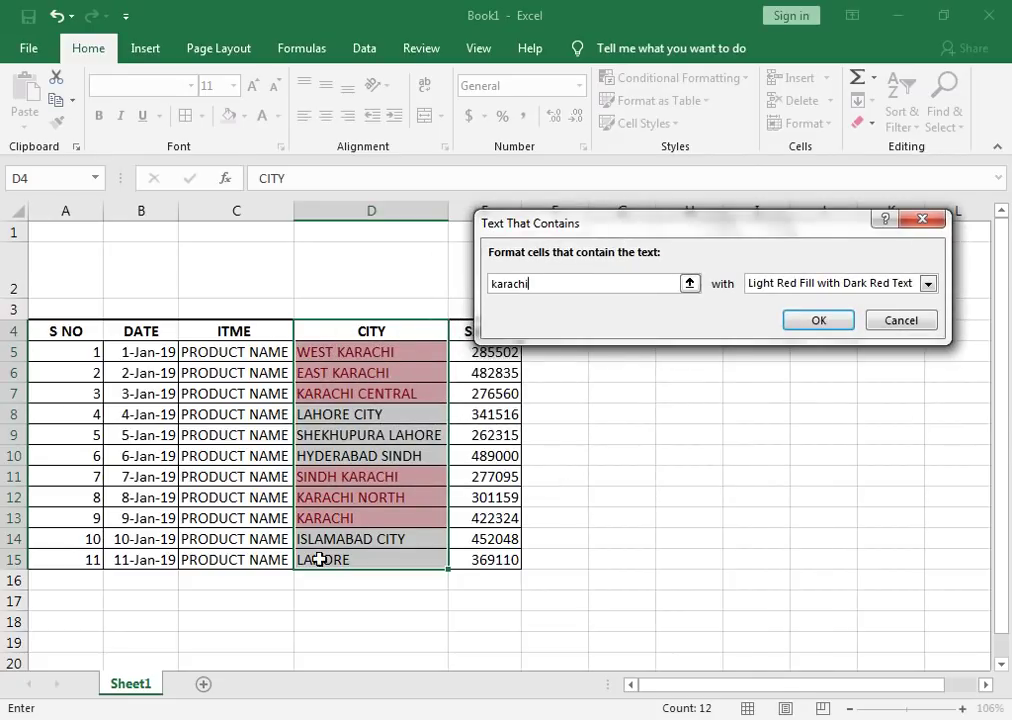
Step: Give the karachi rule a custom format with navy fill and white font, and apply it
left_click(768, 283)
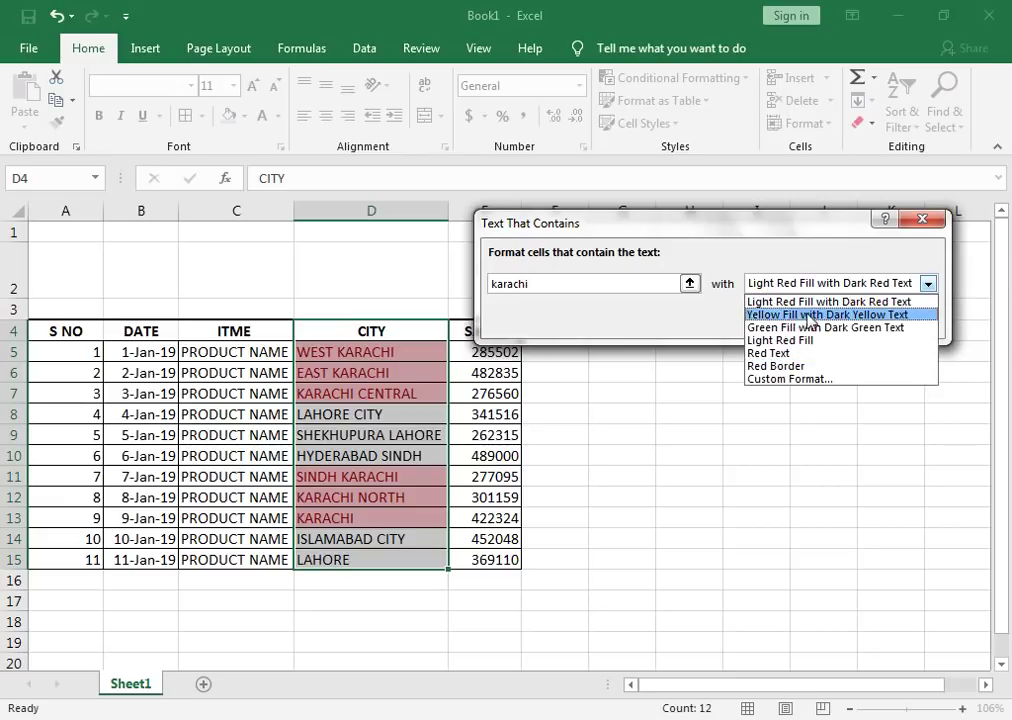
left_click(790, 379)
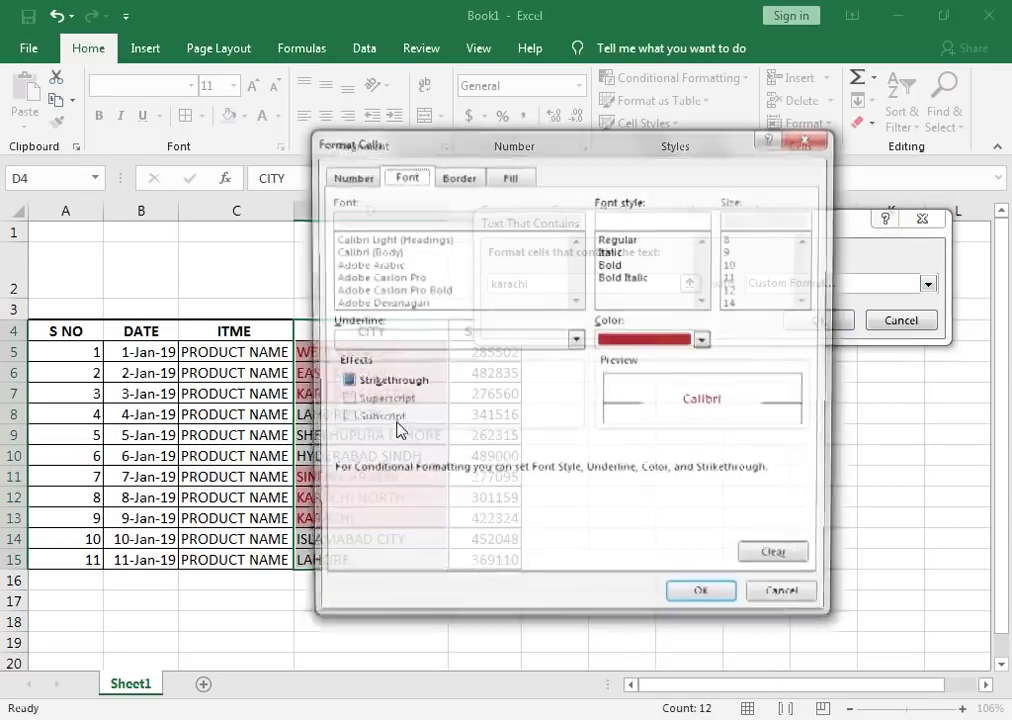
left_click(506, 178)
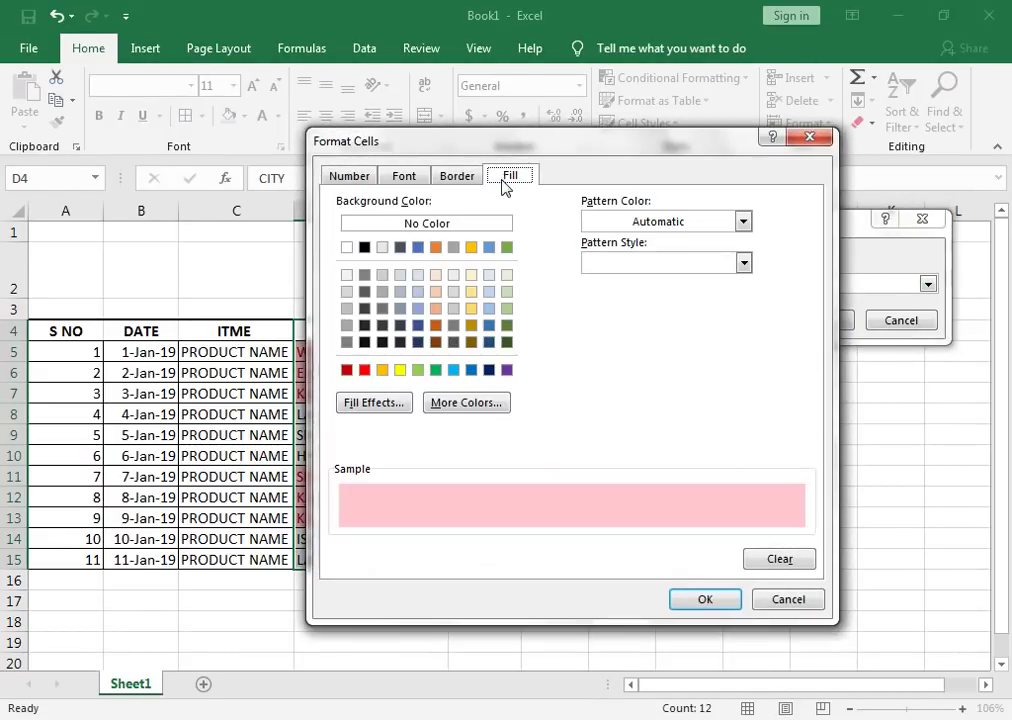
left_click(489, 370)
left_click(436, 177)
left_click(418, 177)
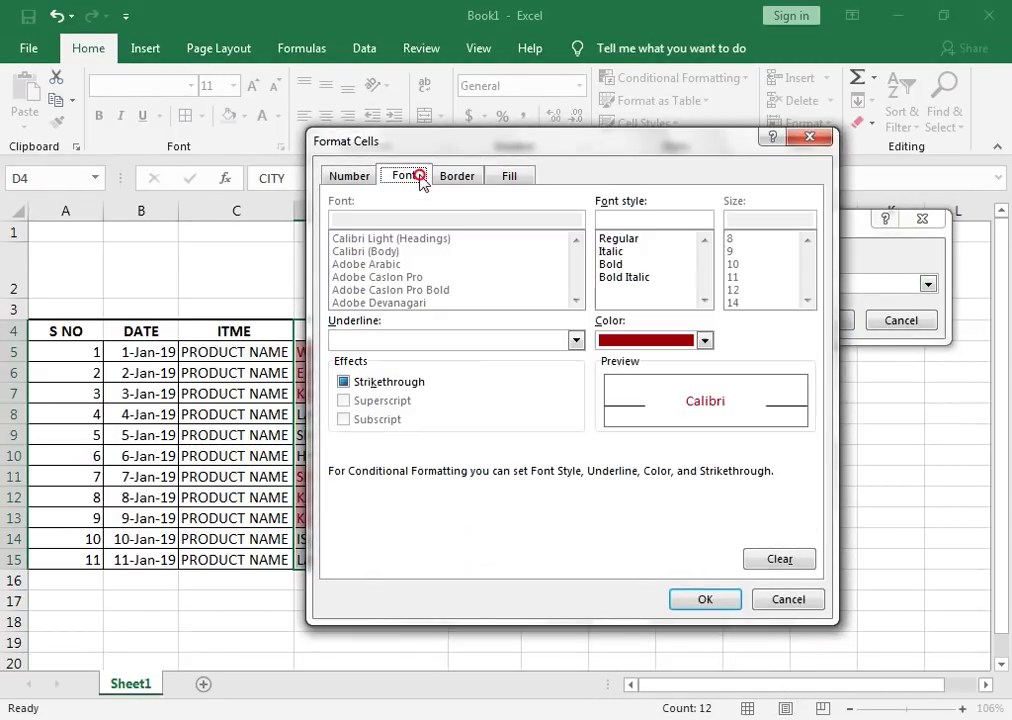
left_click(705, 340)
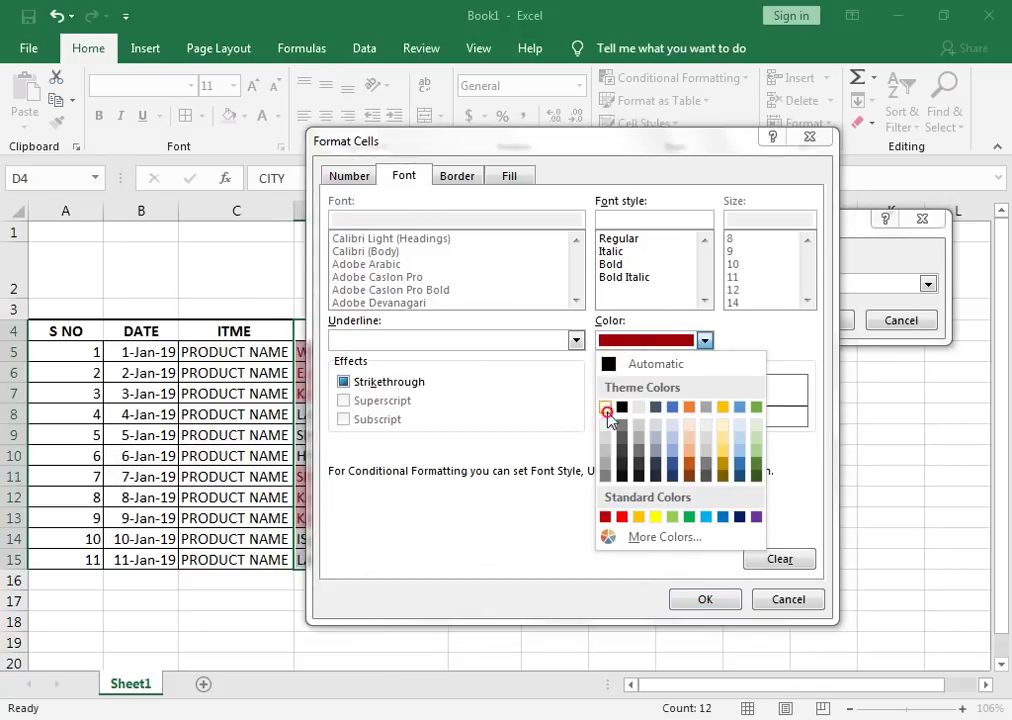
left_click(605, 408)
left_click(678, 600)
left_click(785, 322)
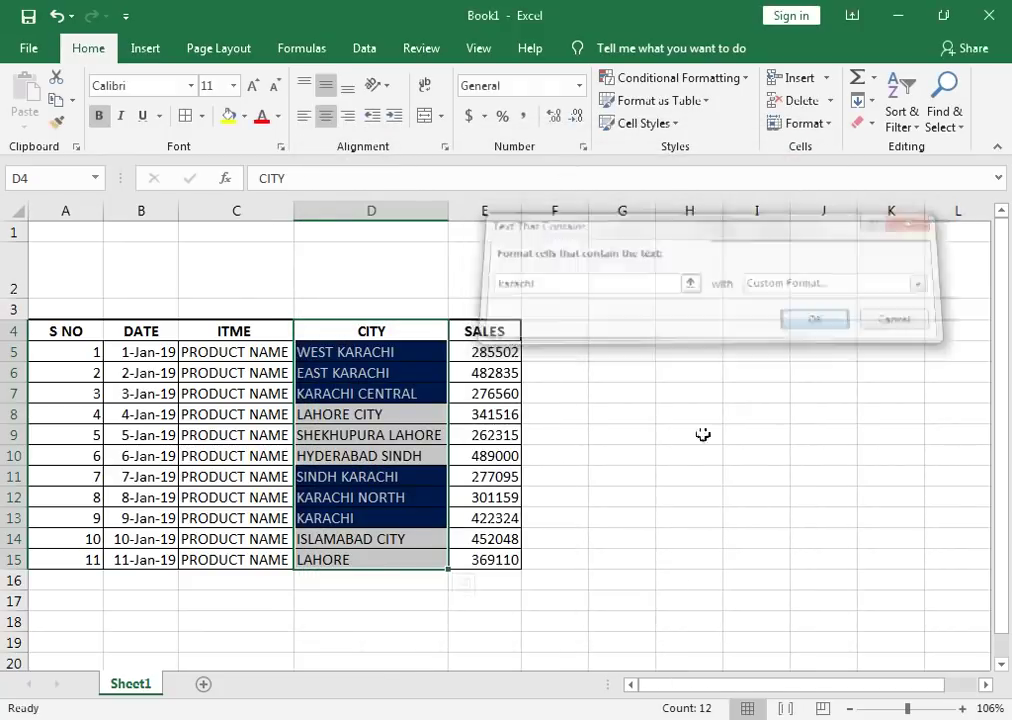
left_click(420, 415)
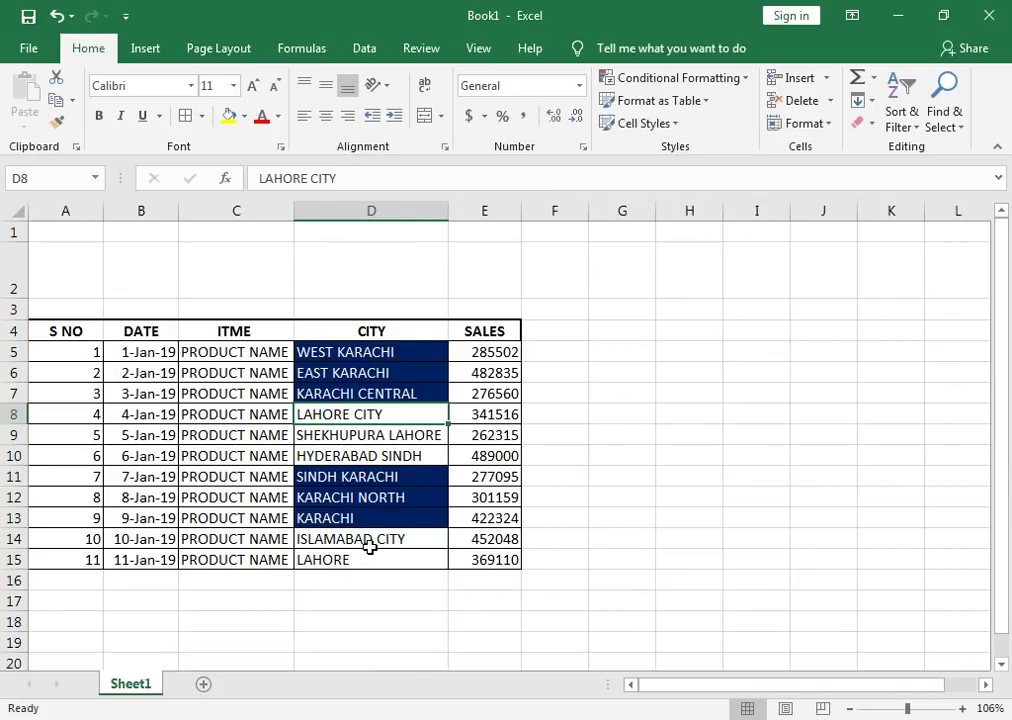
Step: After selecting sales rows 5–13, shrink column F to a spacer, widen column G, and select G4
left_click_drag(497, 352, 488, 512)
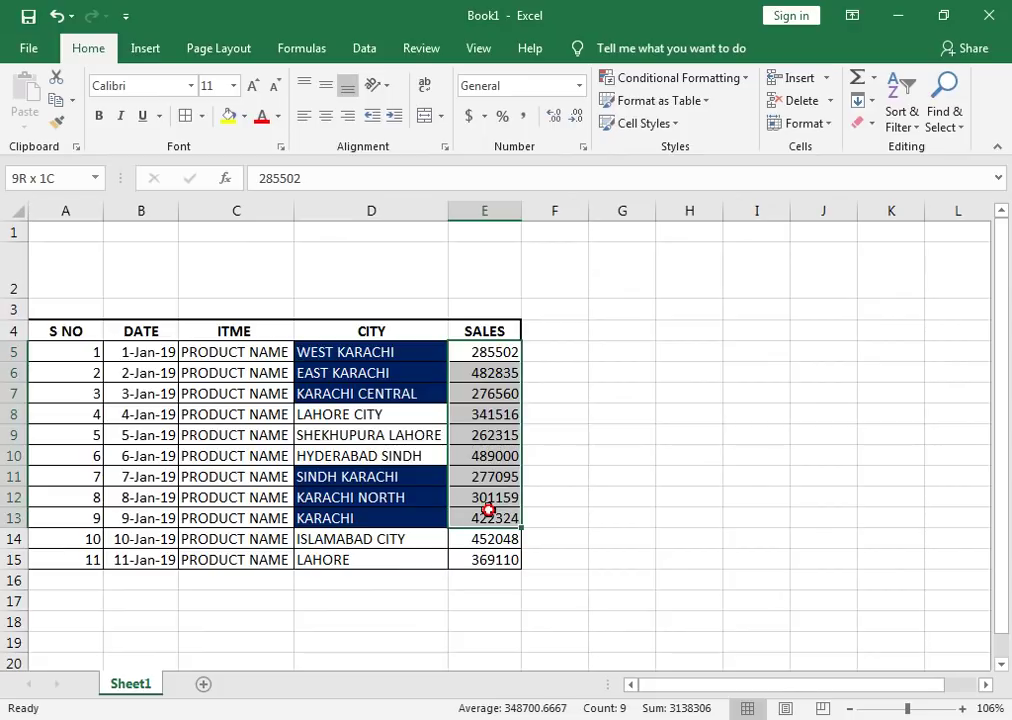
left_click_drag(488, 512, 488, 513)
left_click_drag(583, 208, 546, 208)
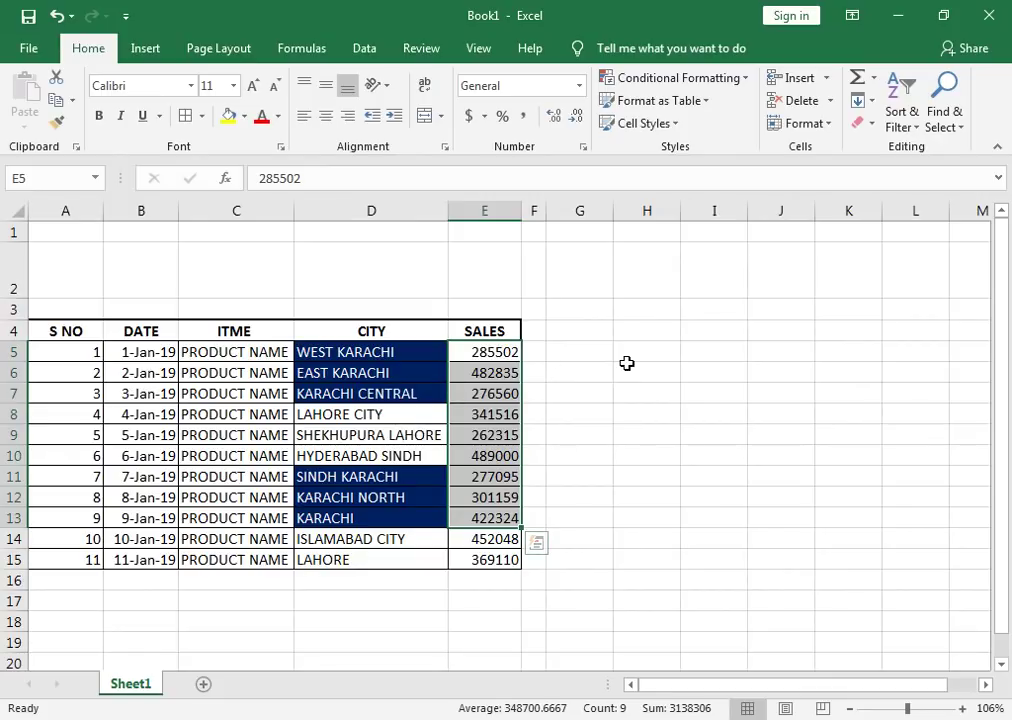
left_click_drag(614, 210, 728, 210)
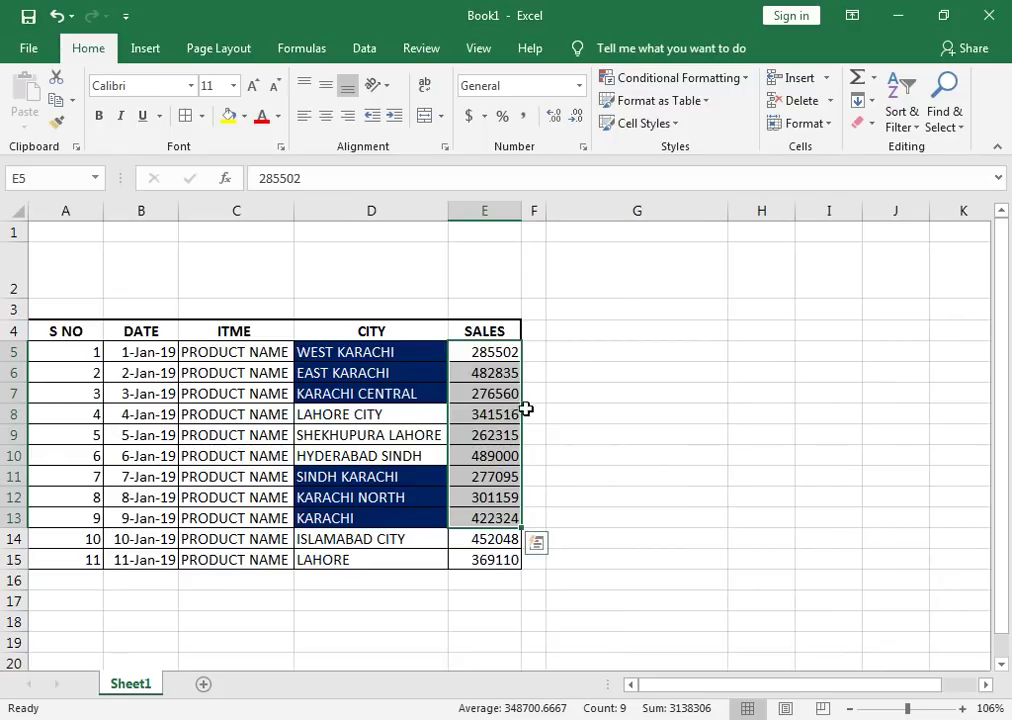
left_click(644, 329)
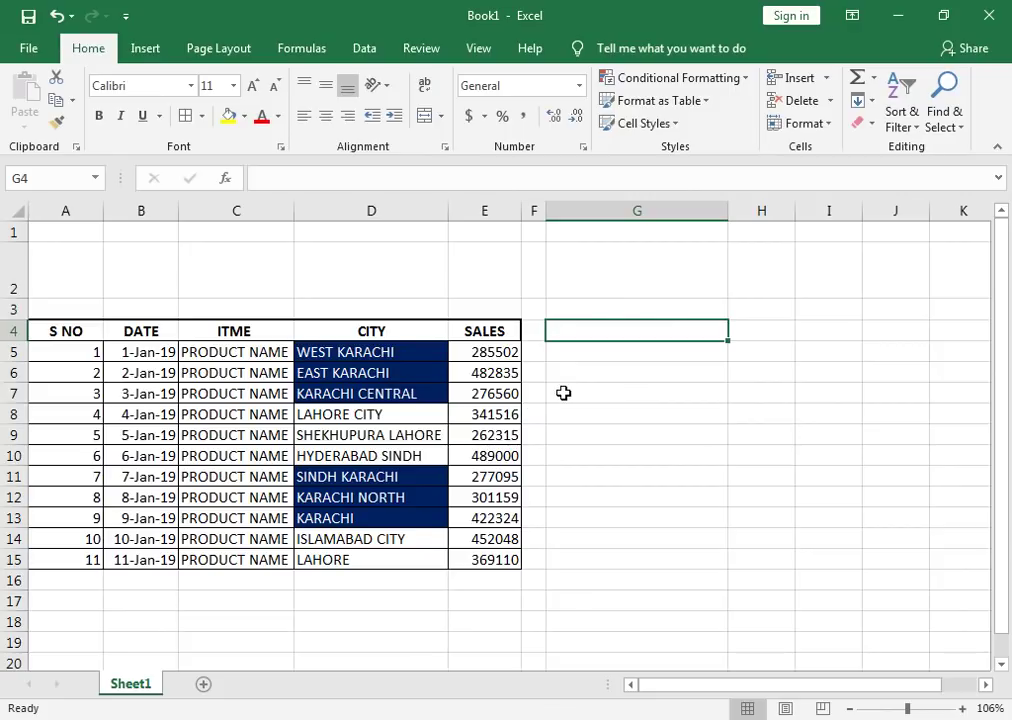
Step: Enter the city labels karchi, lahore and islamabad in G4, G5 and G6
type("karchi")
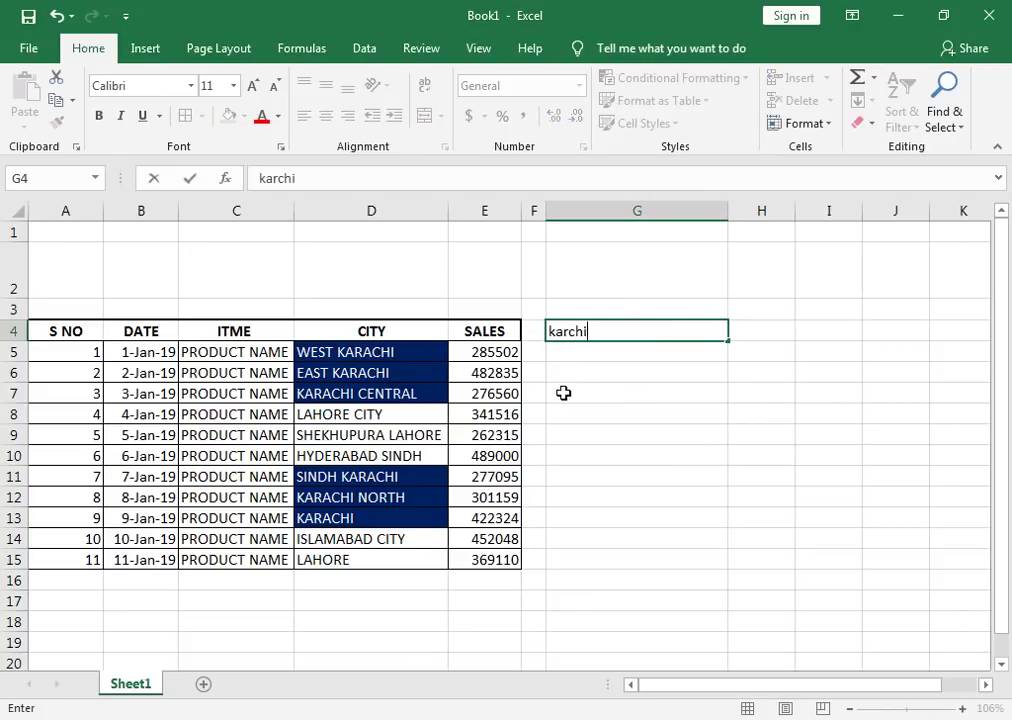
key("Tab")
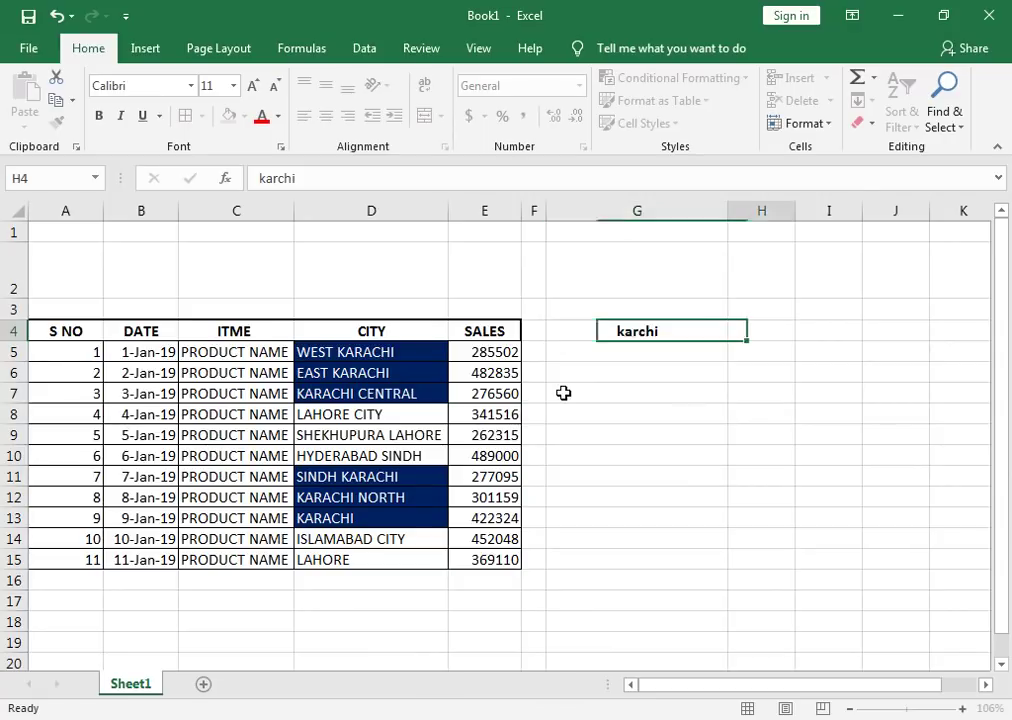
key("Down")
key("Left")
type("lahore")
key("Return")
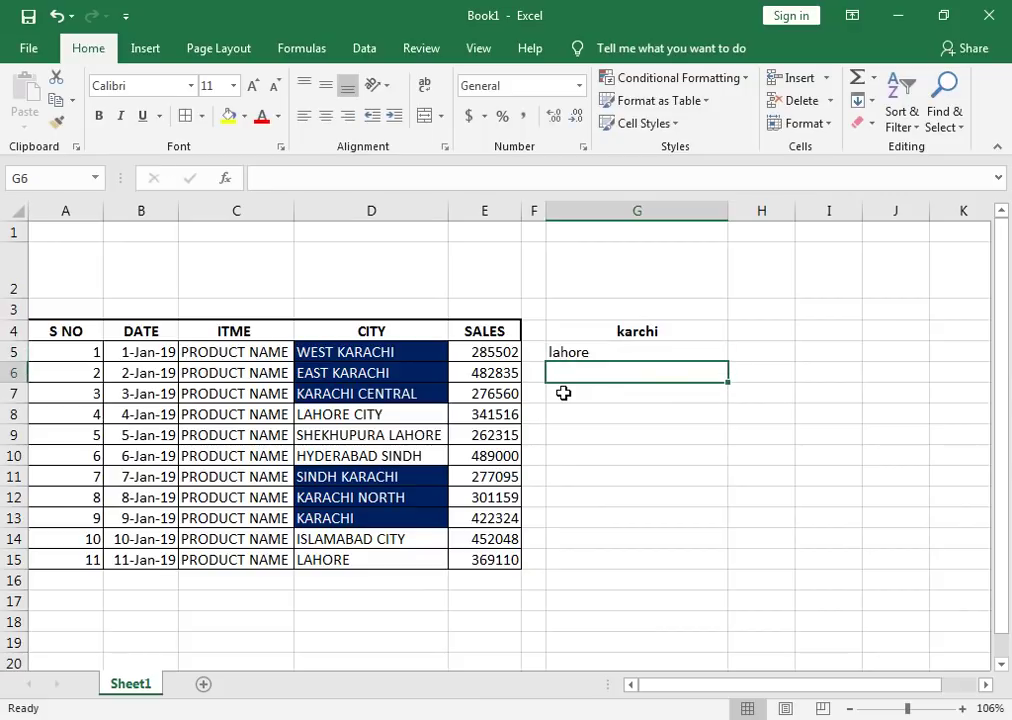
type("isa")
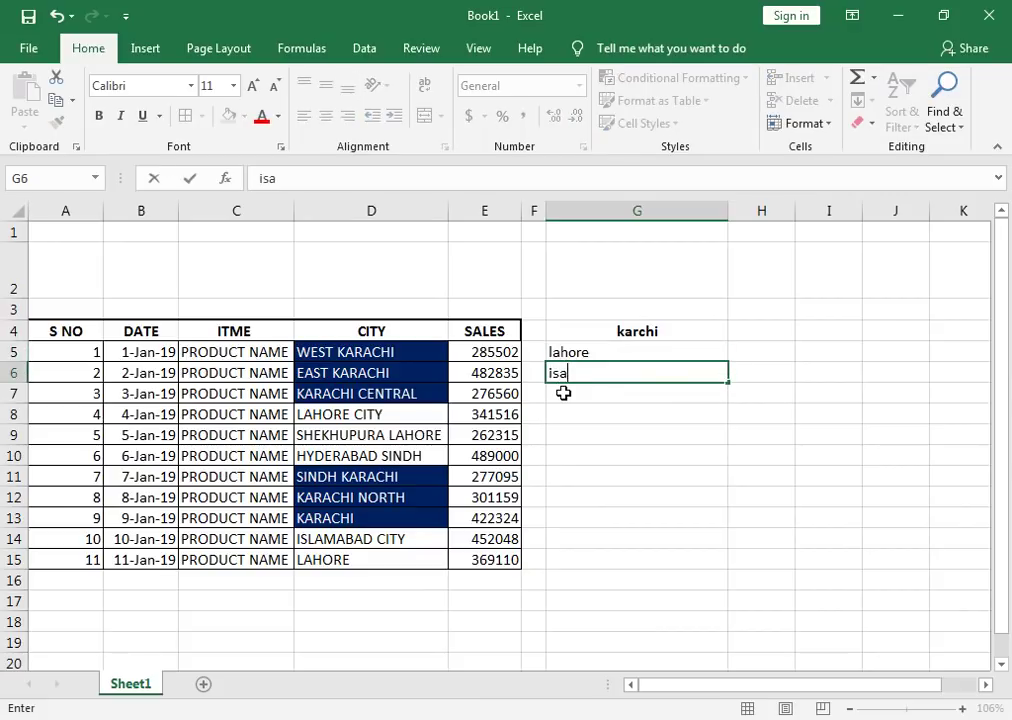
key("BackSpace")
type("lamabad")
key("Return")
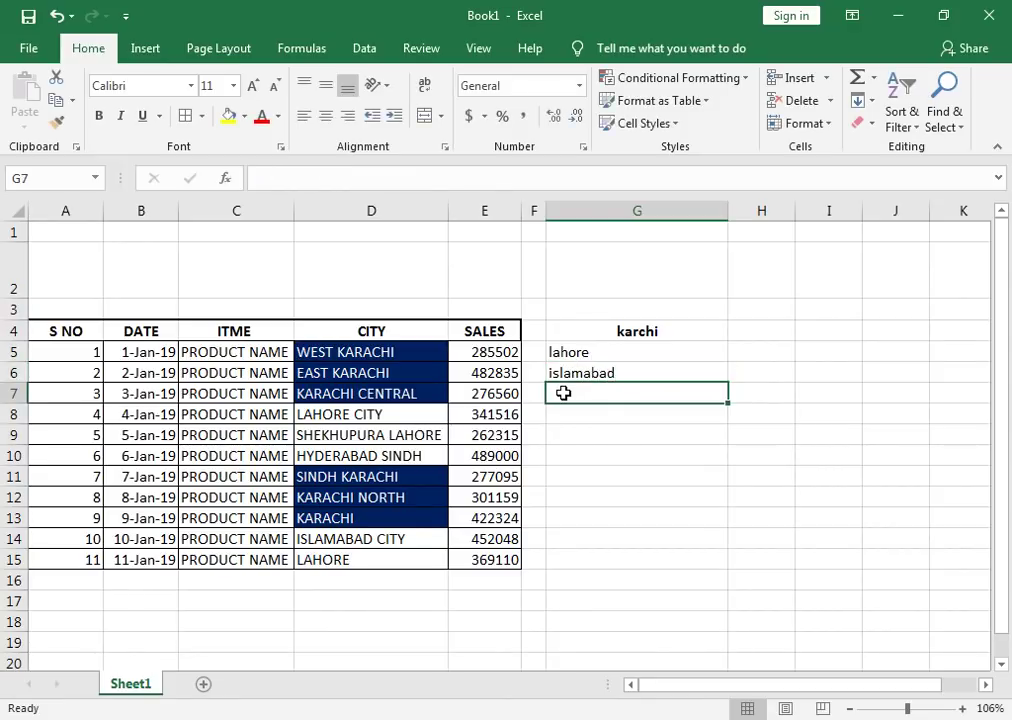
Step: Format Painter G4's bold, centred style onto G5:G7, then return to H4
left_click(617, 333)
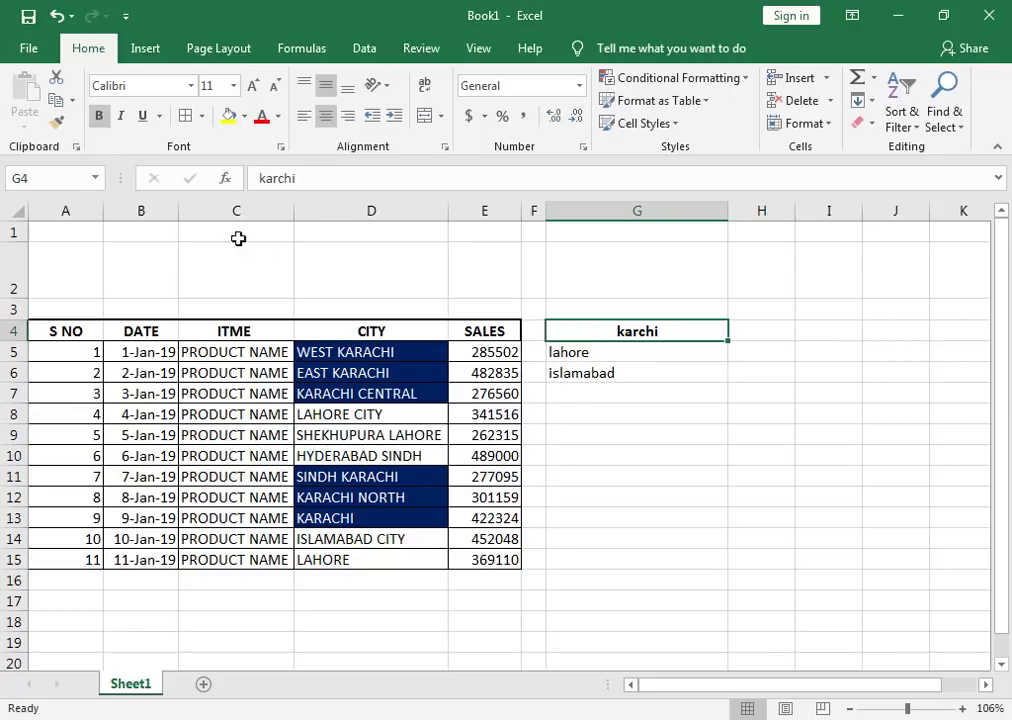
left_click(56, 121)
left_click_drag(620, 352, 651, 392)
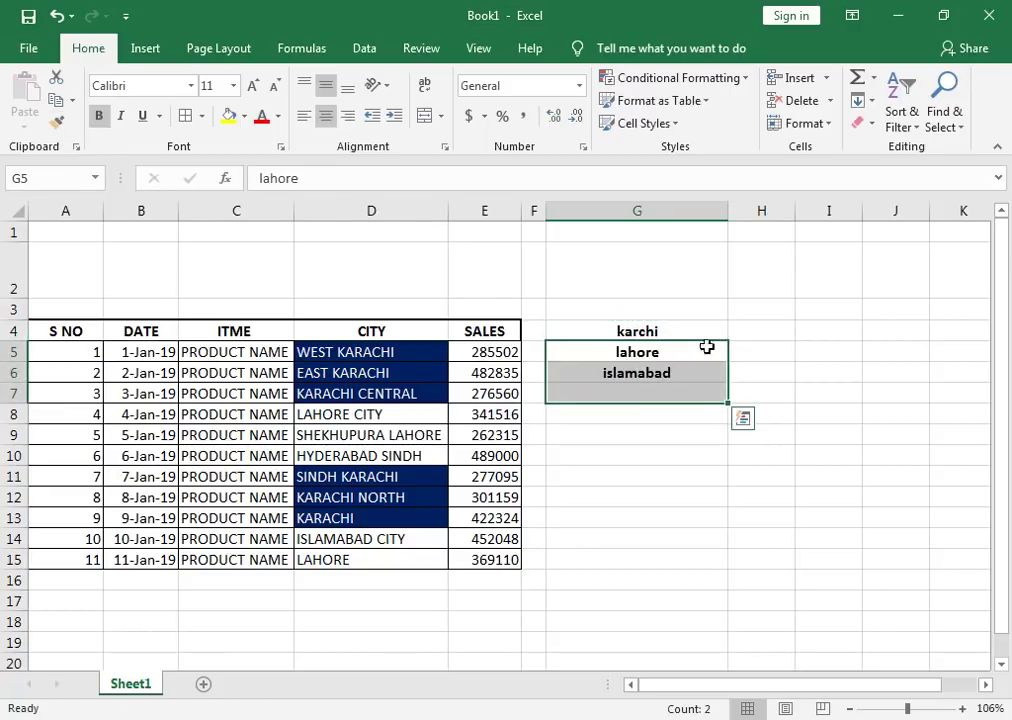
left_click(746, 311)
key("Down")
key("Down")
key("Up")
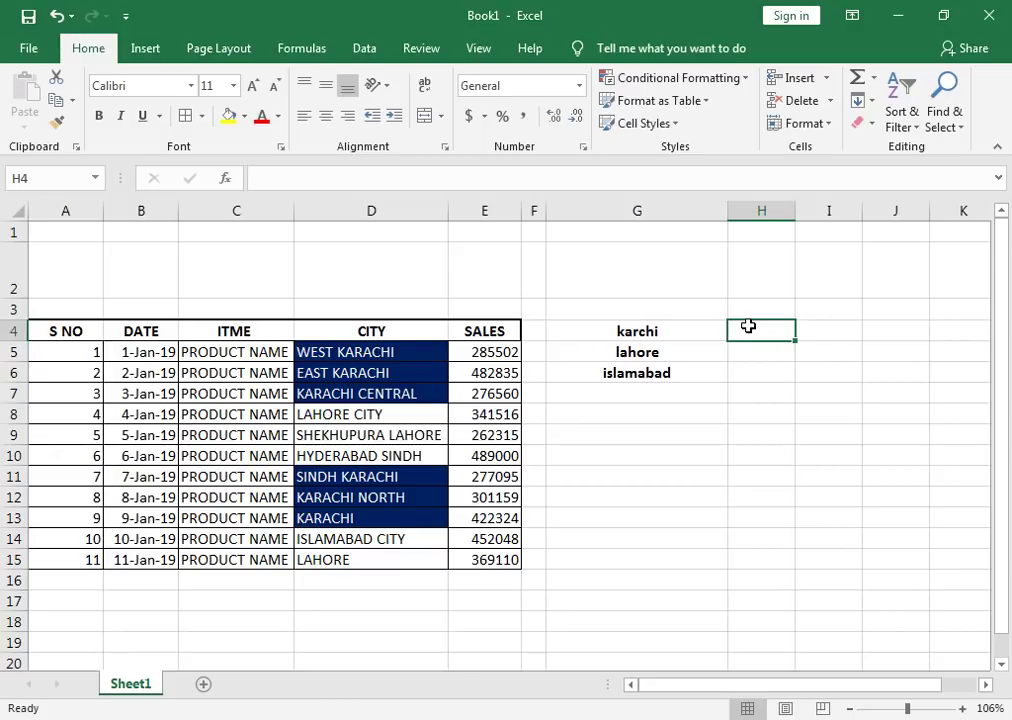
Step: Enter =SUMIF(D4:D15,G4,E4:E15) in H4 to total the karchi label's sales
type("=")
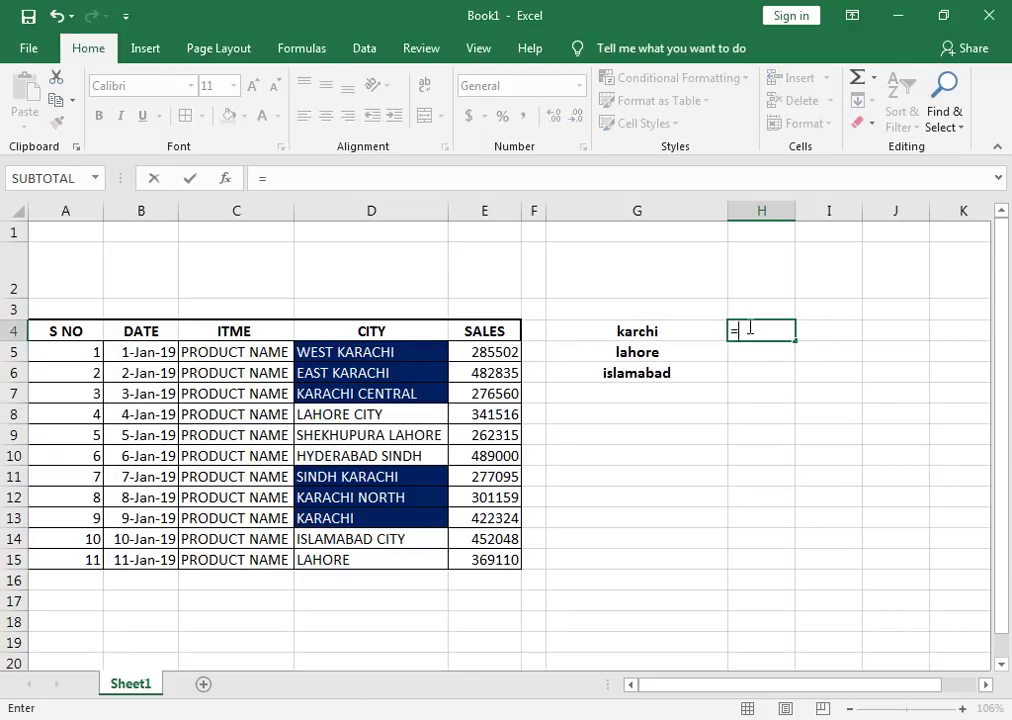
type("sumif(")
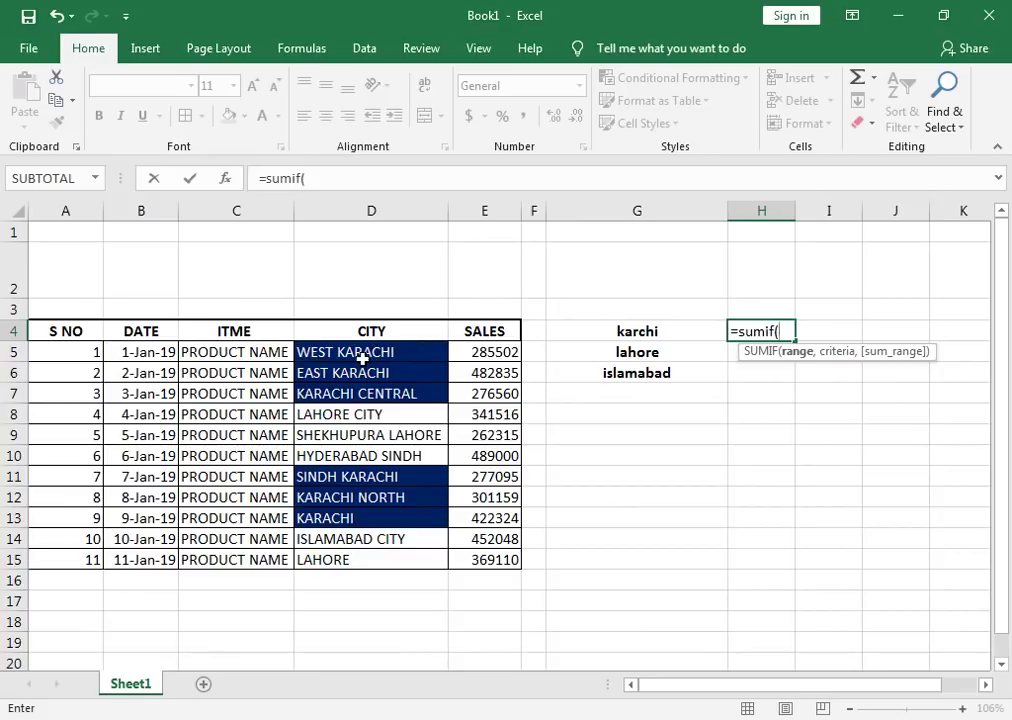
left_click_drag(366, 336, 385, 561)
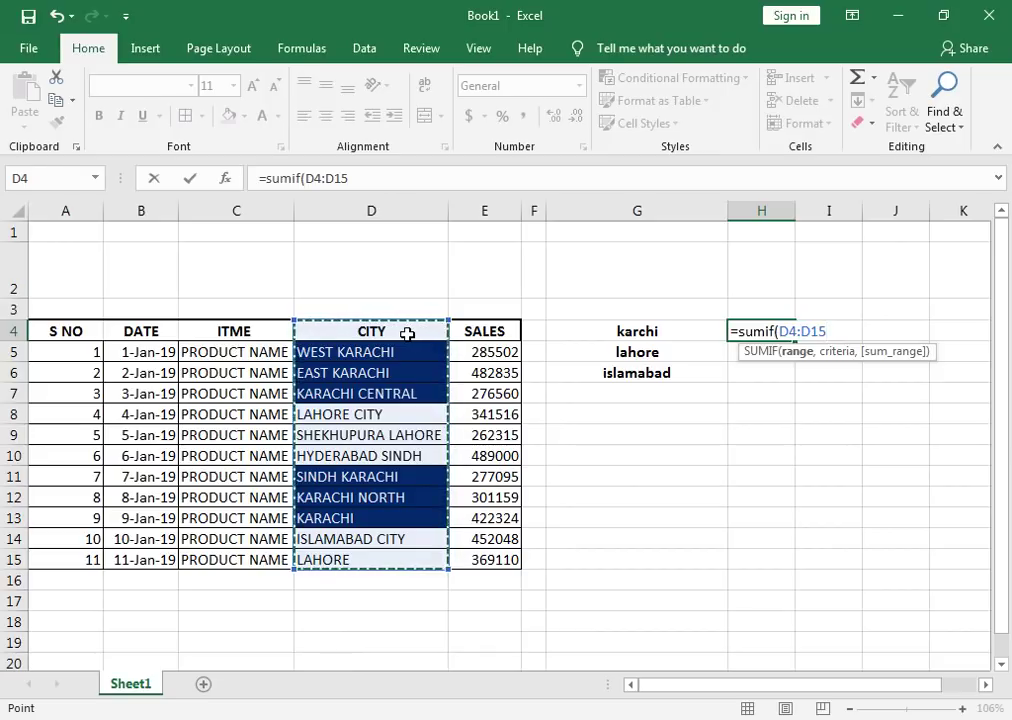
type(",")
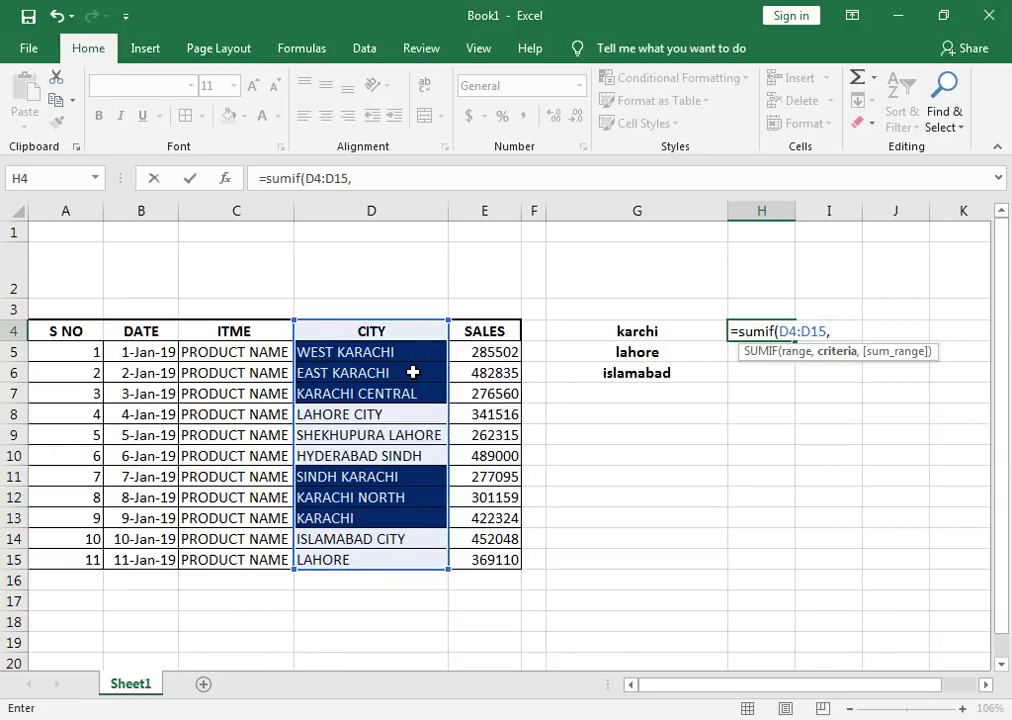
left_click(649, 330)
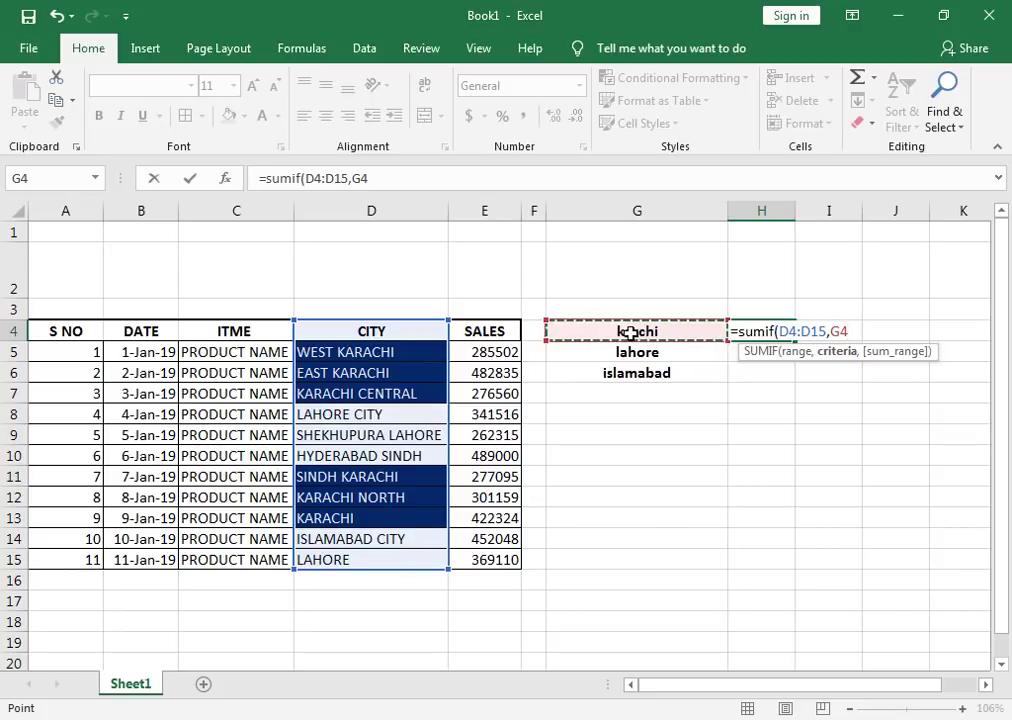
type(",")
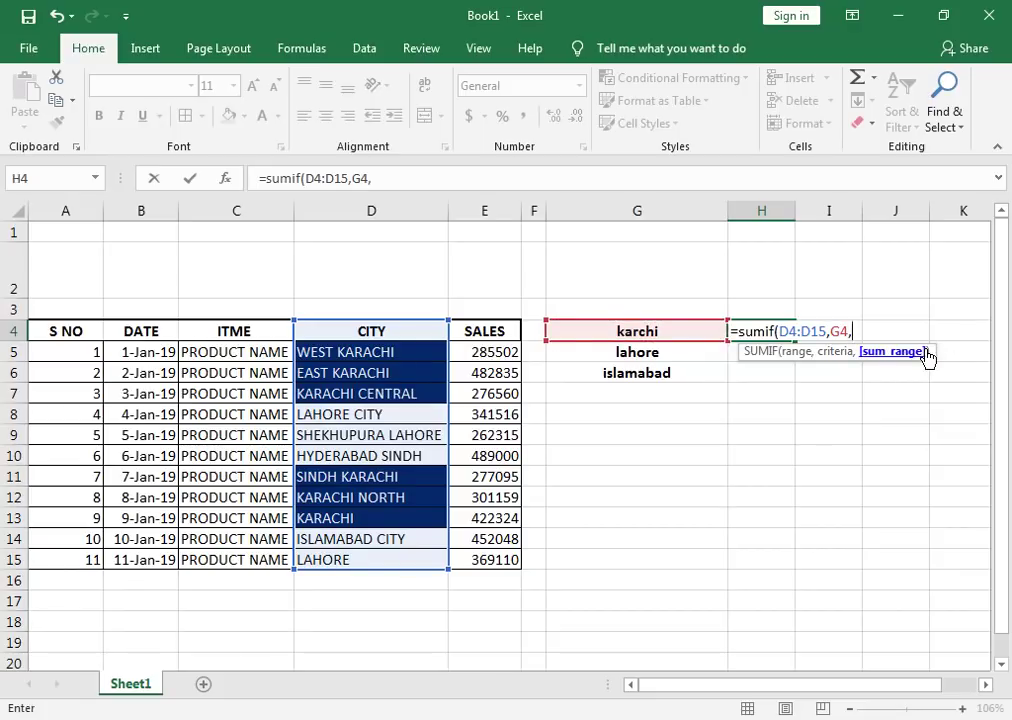
left_click_drag(511, 334, 501, 549)
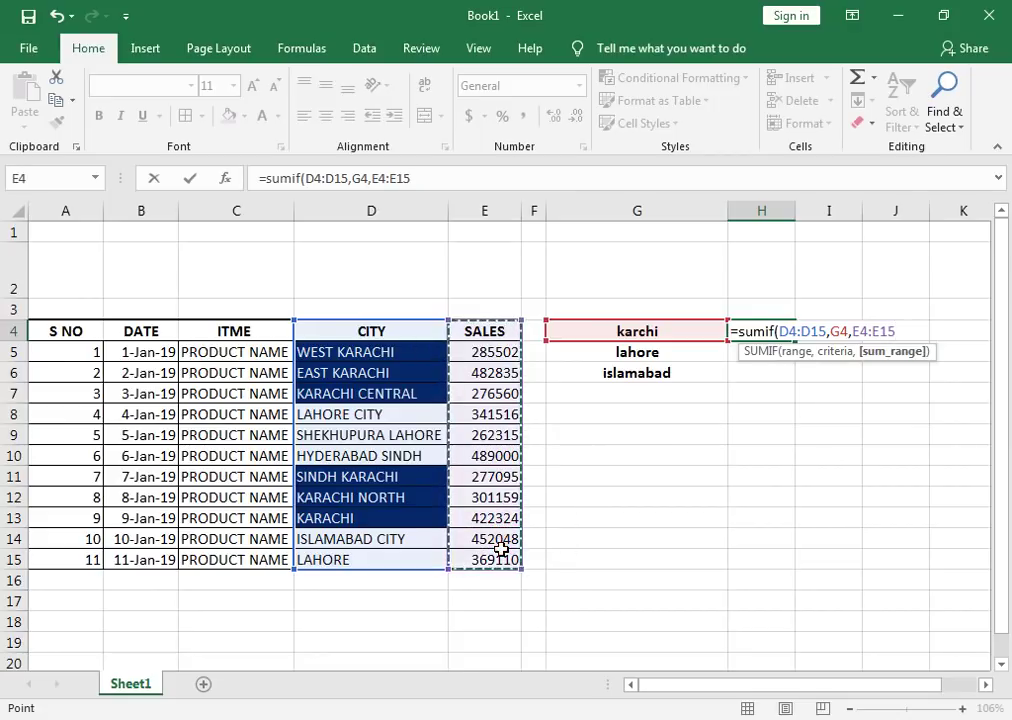
type(")")
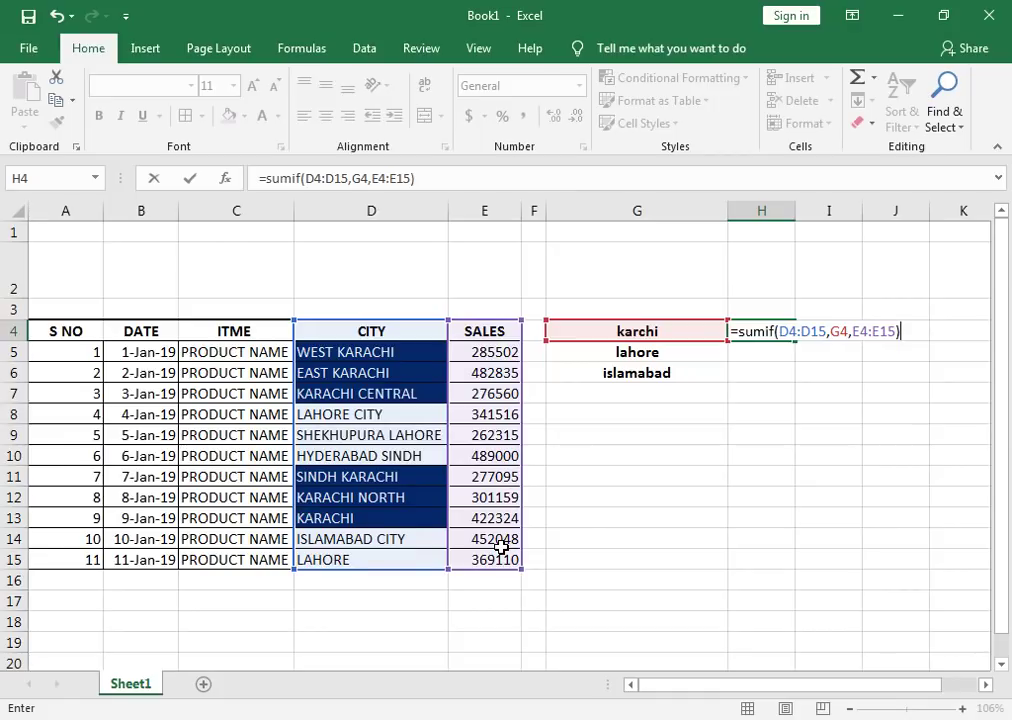
key("Return")
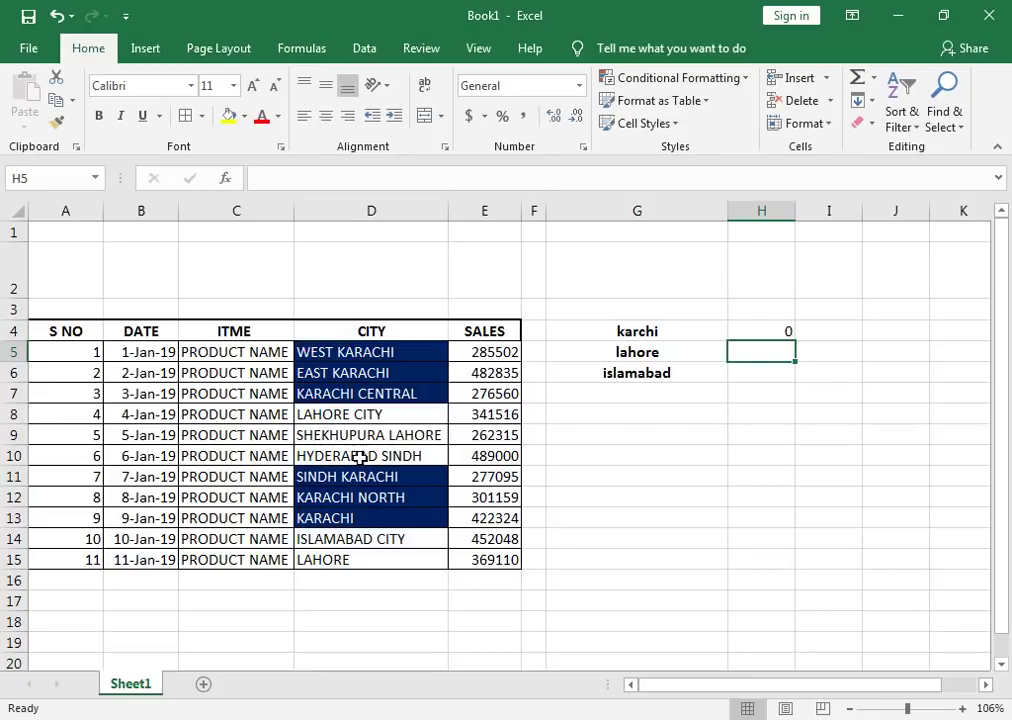
left_click(338, 517)
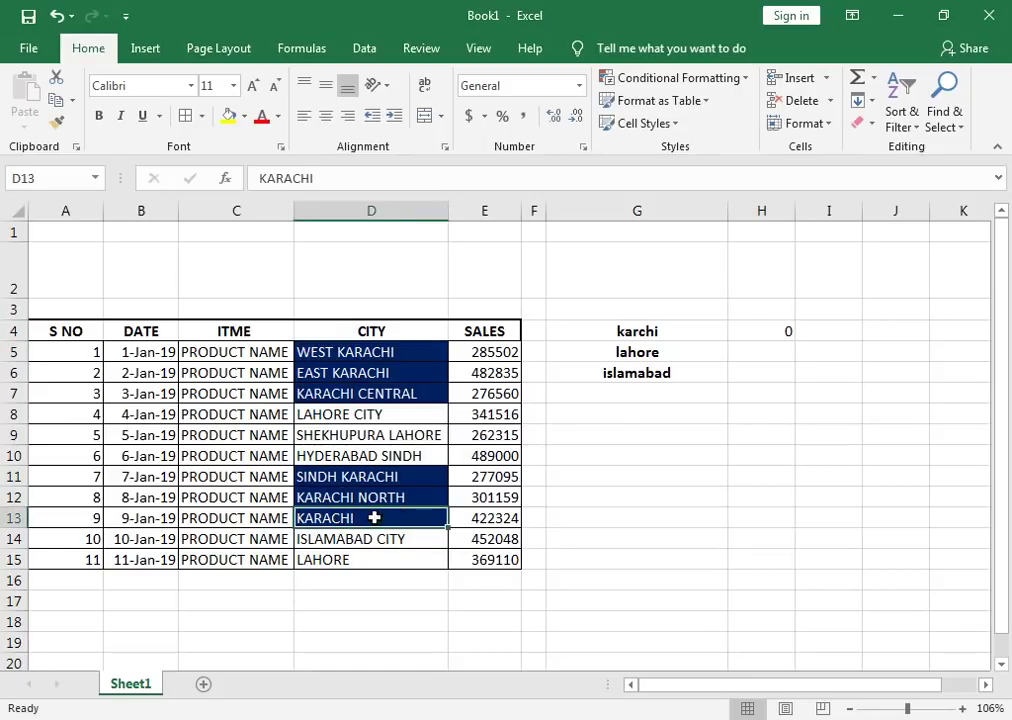
double_click(395, 517)
left_click(610, 457)
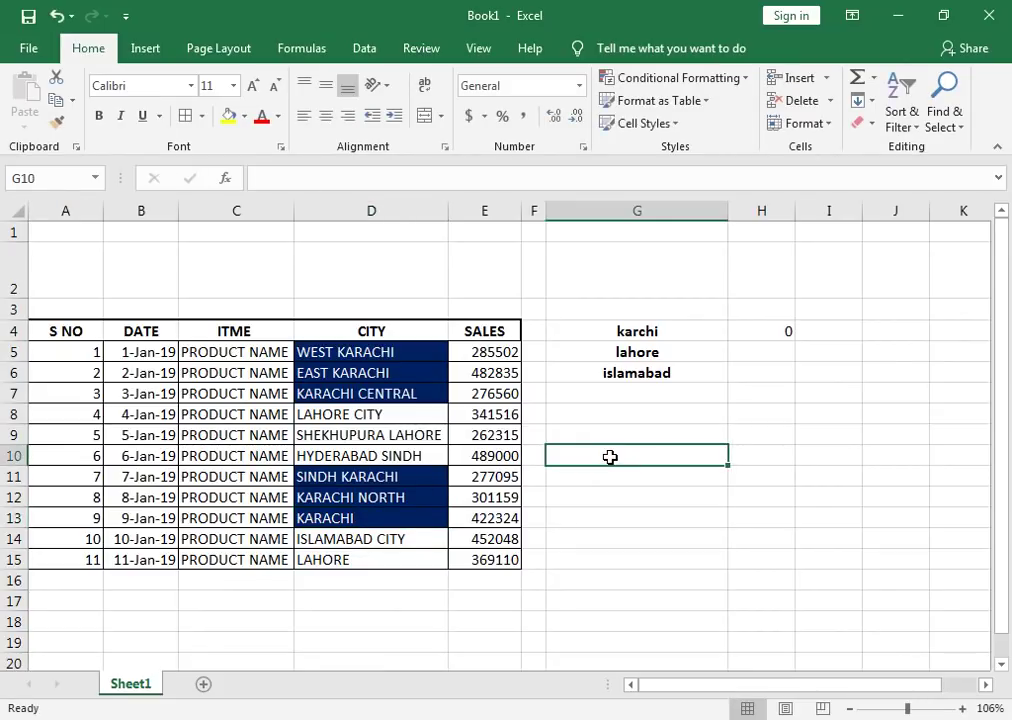
left_click(646, 333)
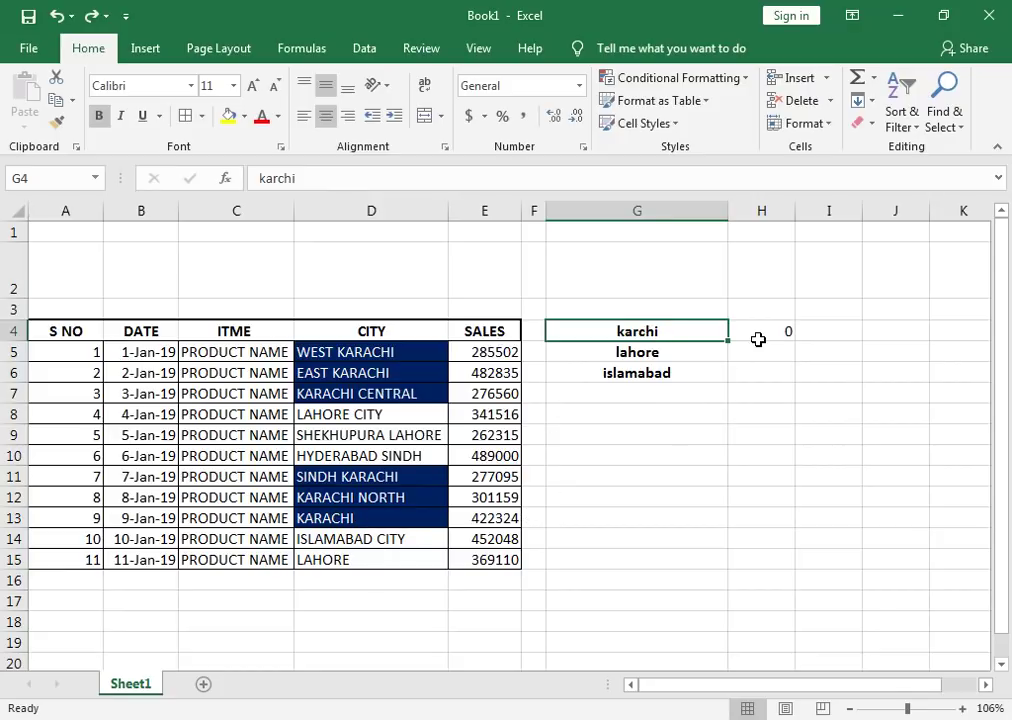
Step: Correct the G4 label from 'karchi' to 'karachi' and recommit the H4 SUMIF formula
double_click(643, 332)
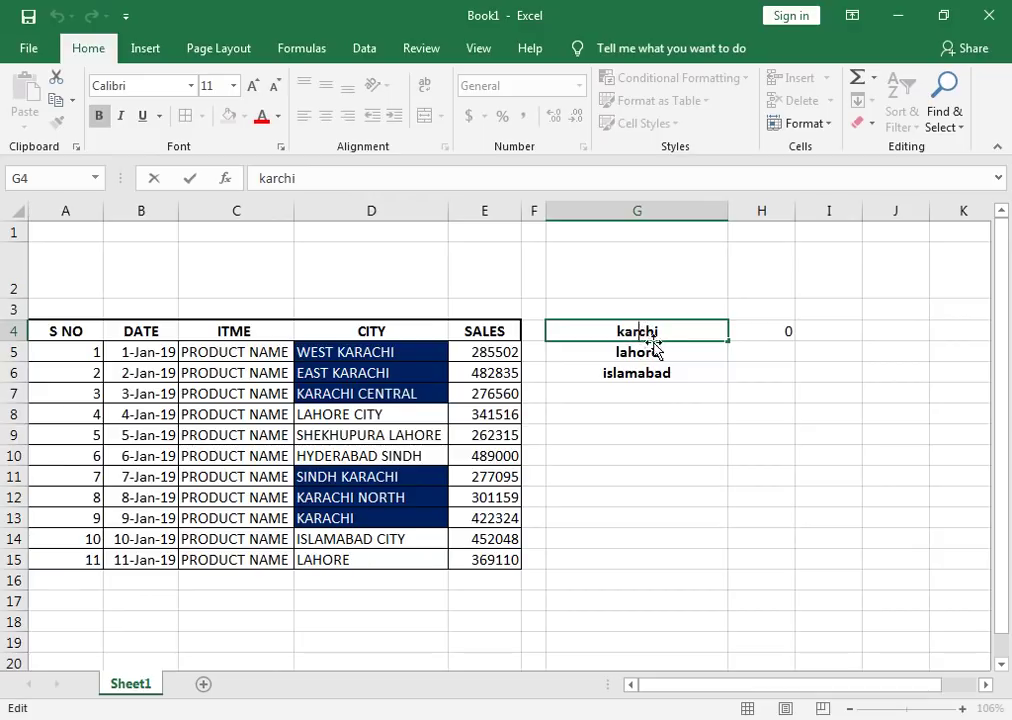
type("a")
left_click(674, 371)
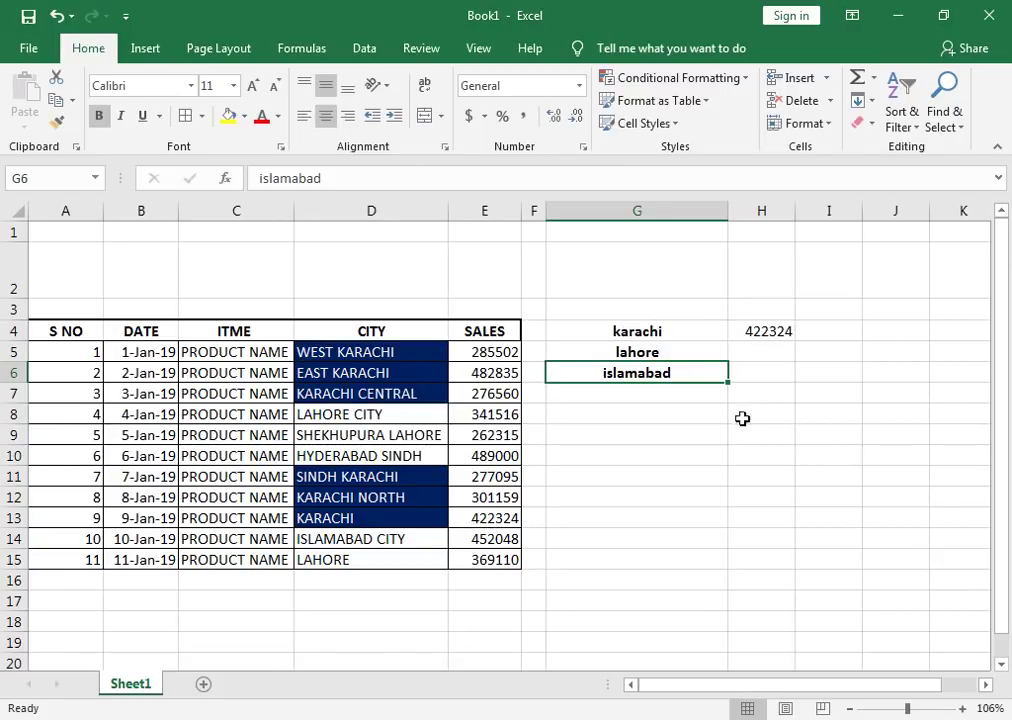
left_click(767, 329)
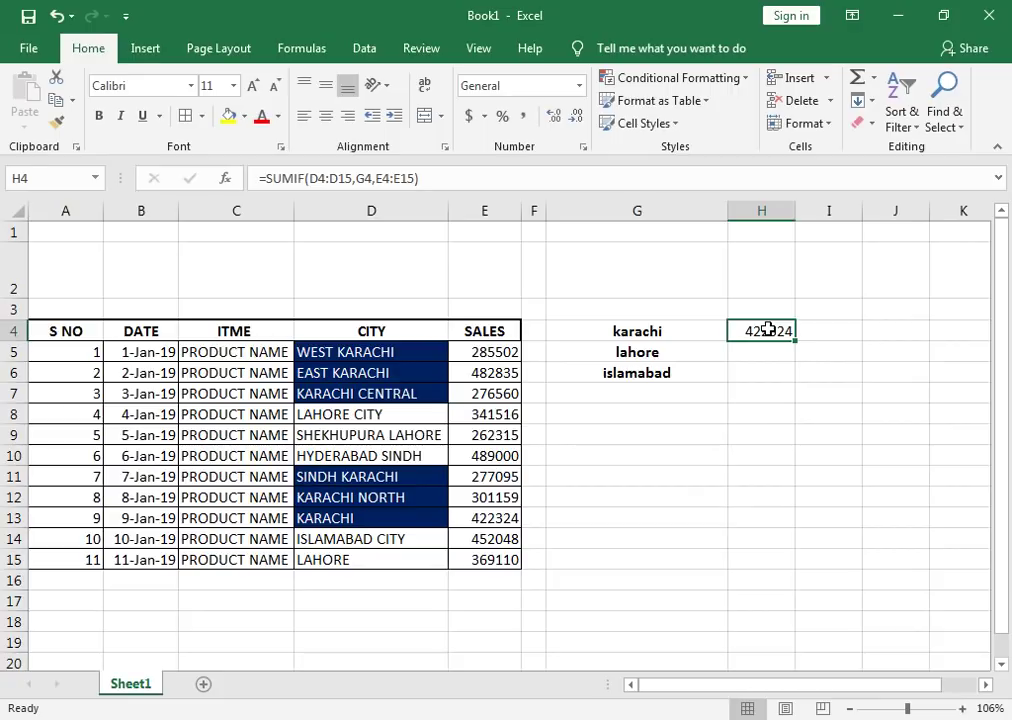
double_click(767, 329)
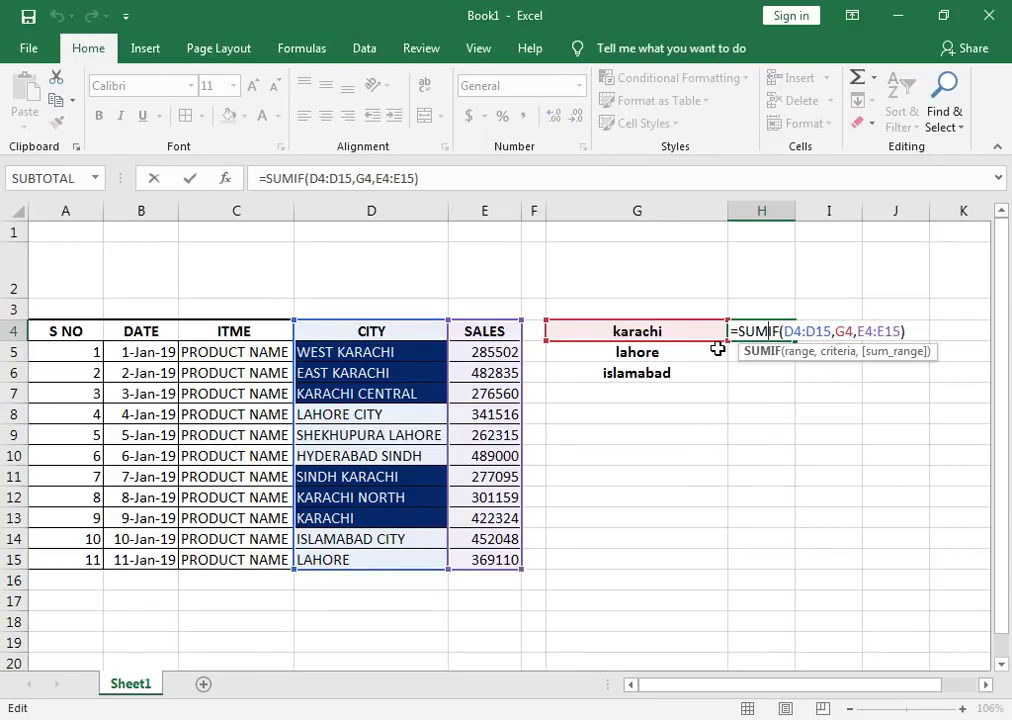
key("Return")
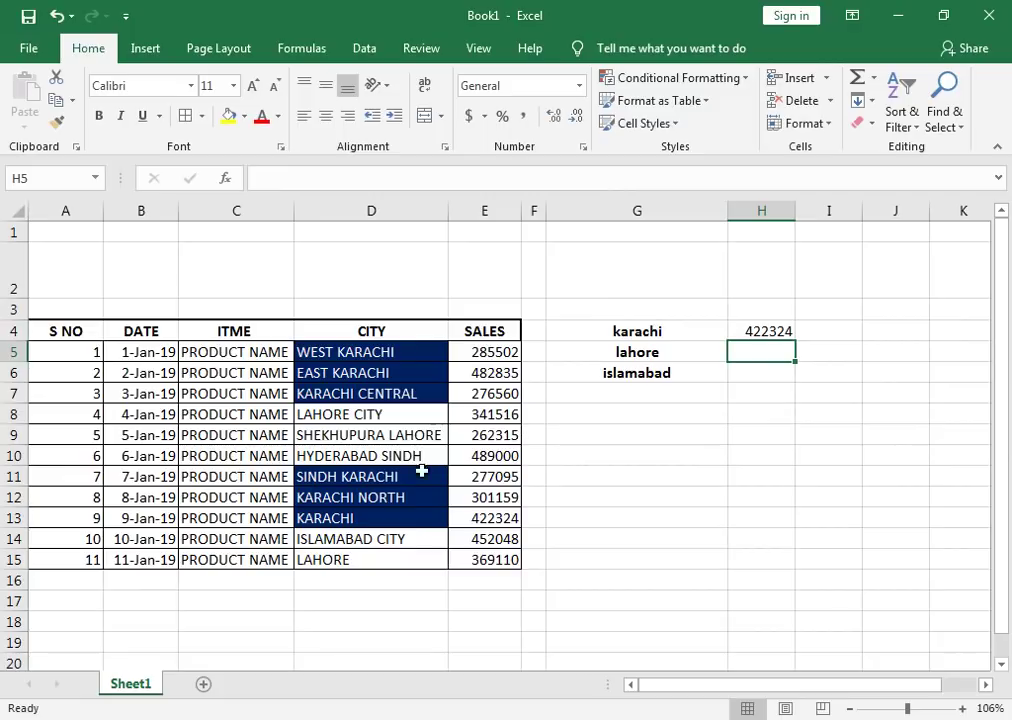
double_click(694, 331)
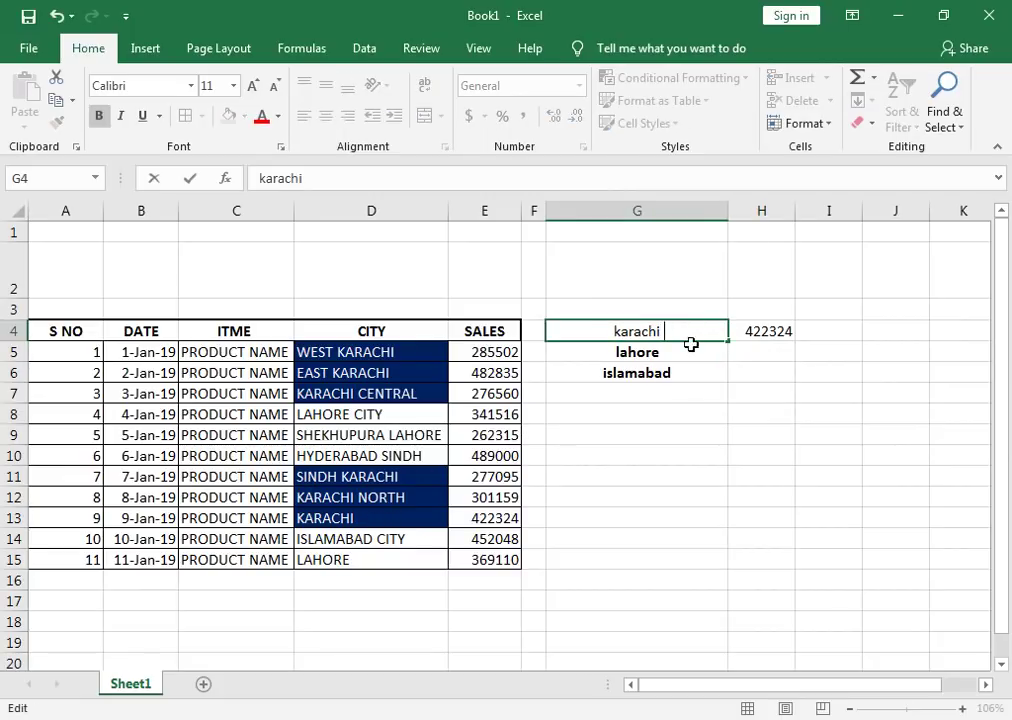
Step: Compare with D13, remove G4's trailing space from 'karachi', and recommit H4's SUMIF
left_click(710, 387)
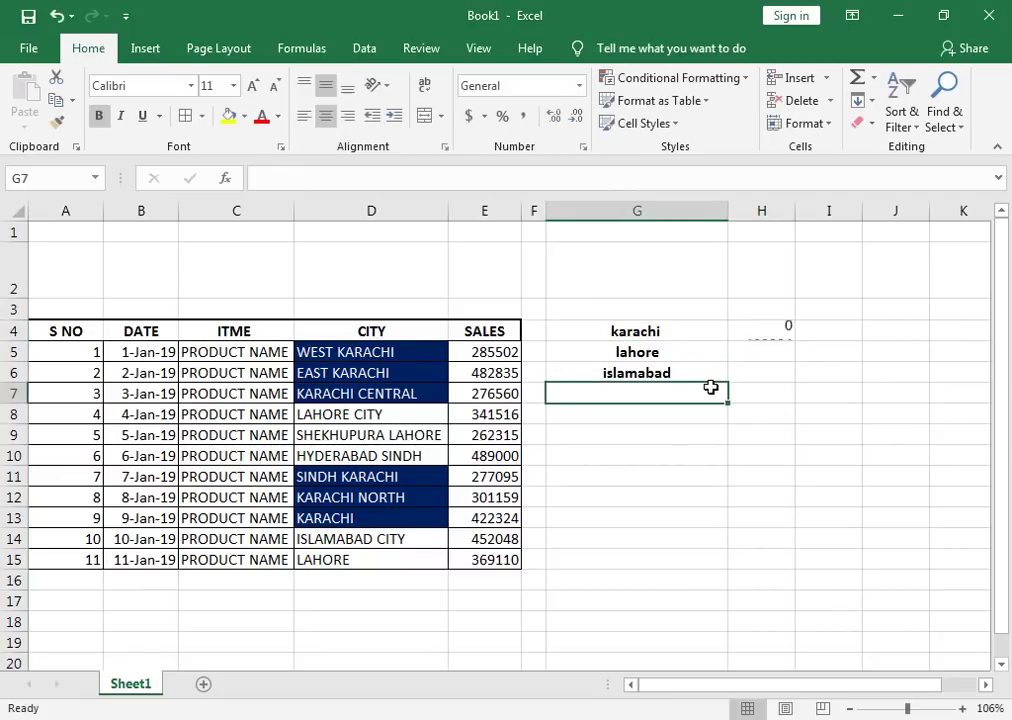
double_click(392, 517)
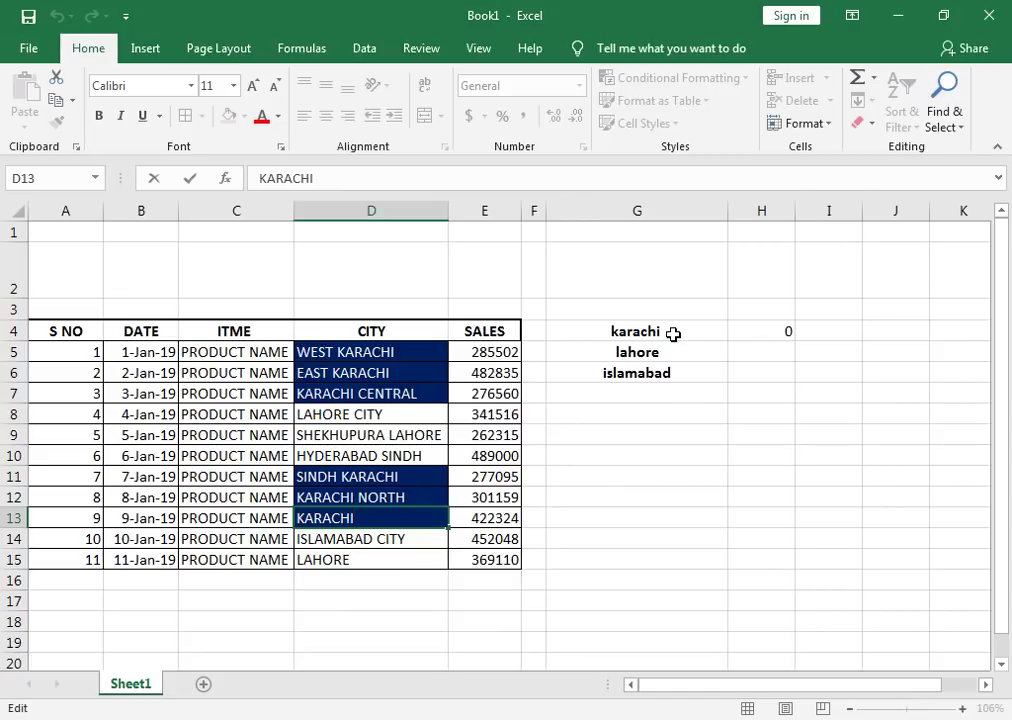
left_click(673, 335)
double_click(675, 338)
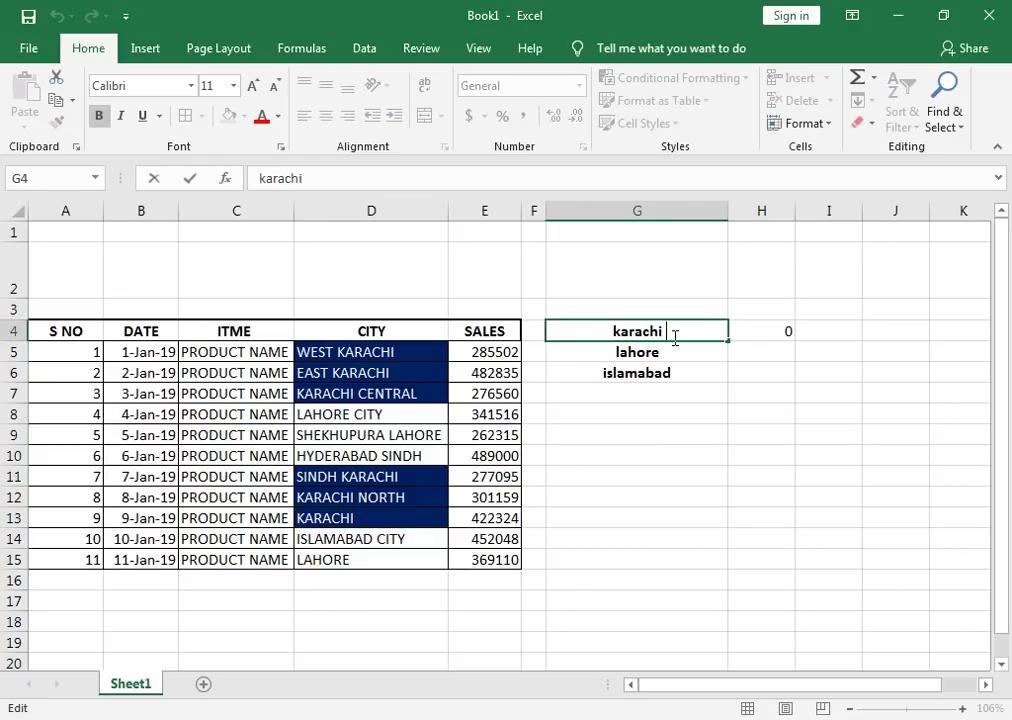
left_click(675, 397)
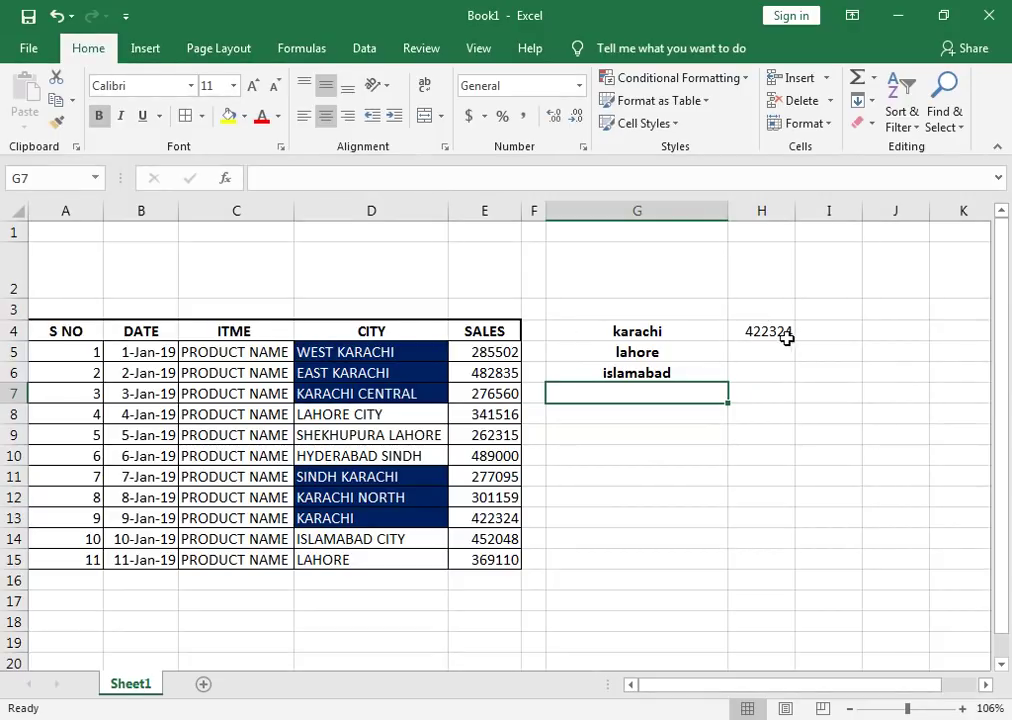
double_click(766, 332)
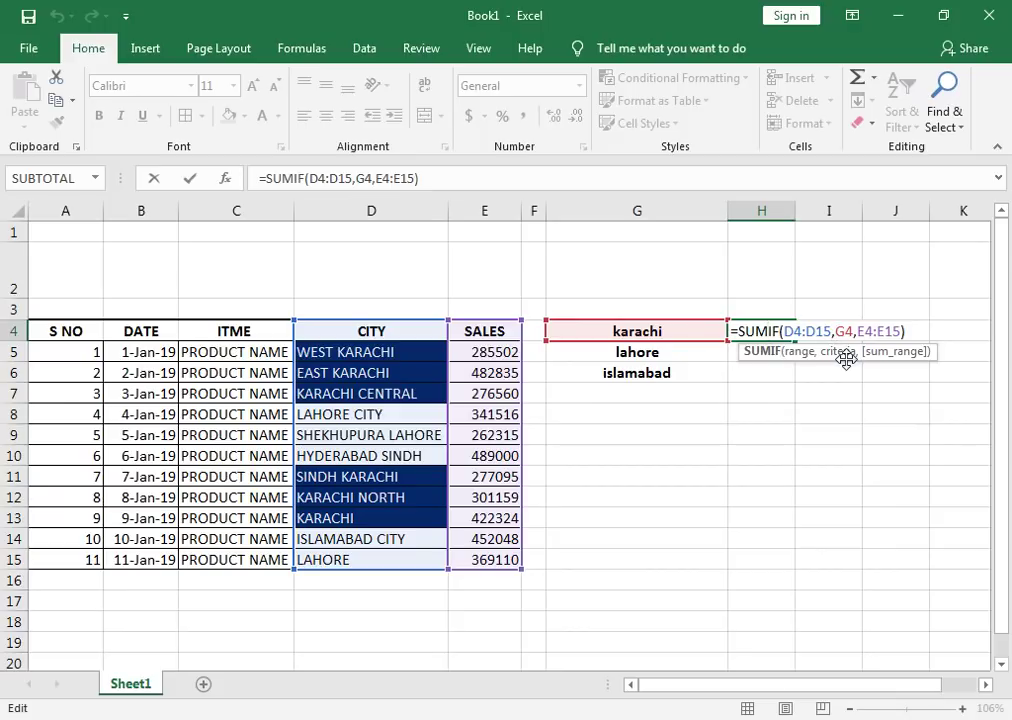
key("Return")
Step: Type the headings 'simple' in H3 and 'multiple' in I3
left_click(764, 308)
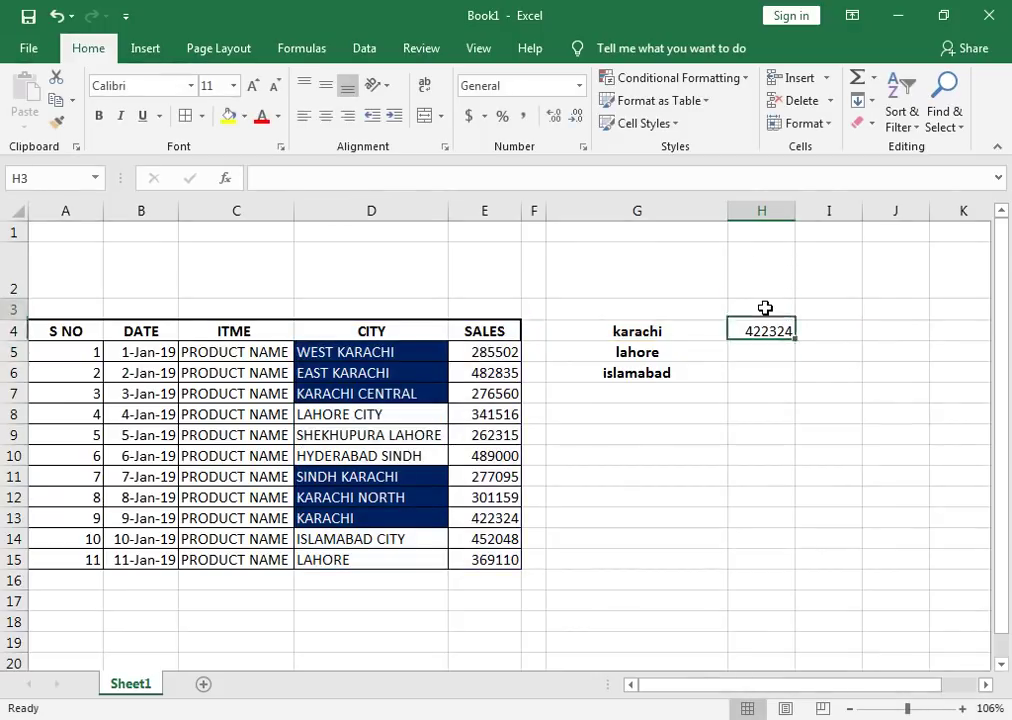
type("s")
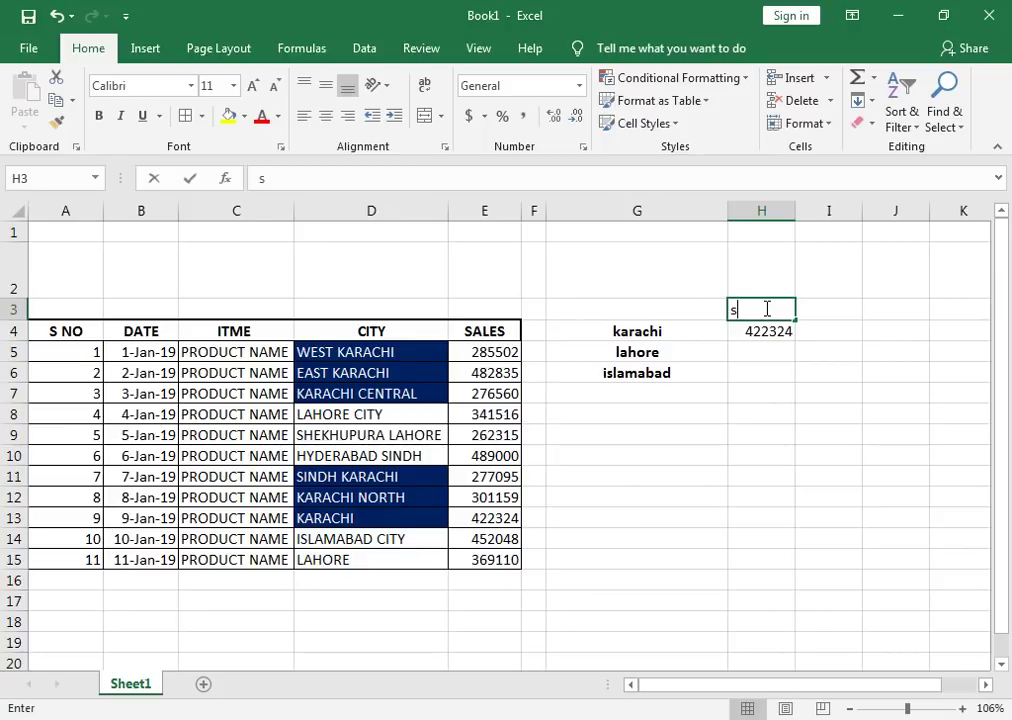
type("imple")
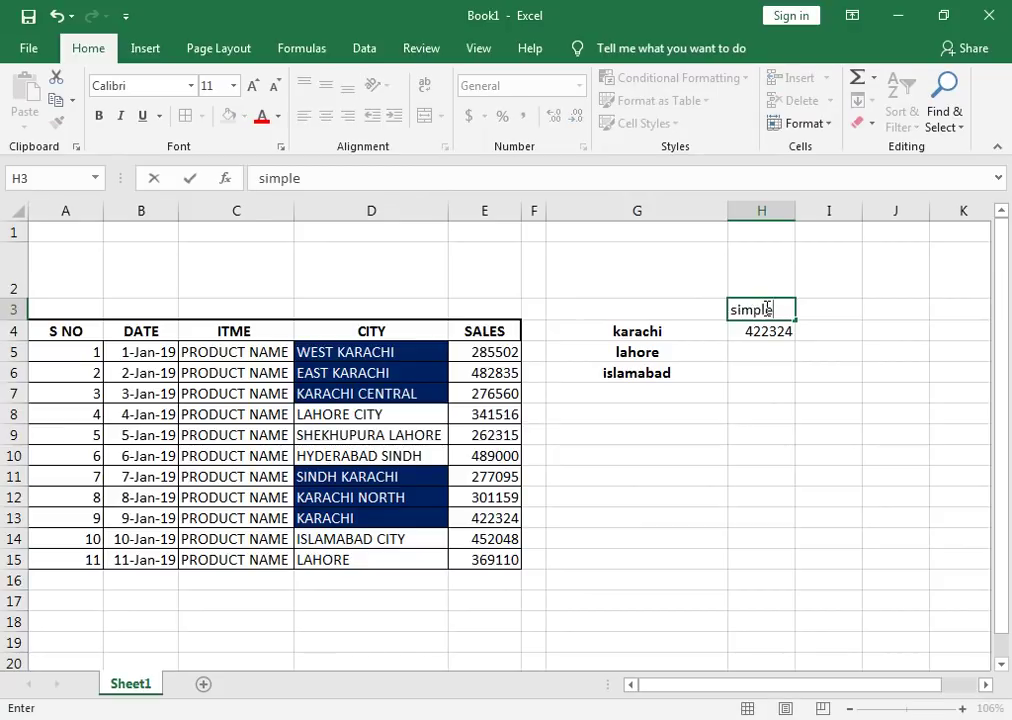
key("Tab")
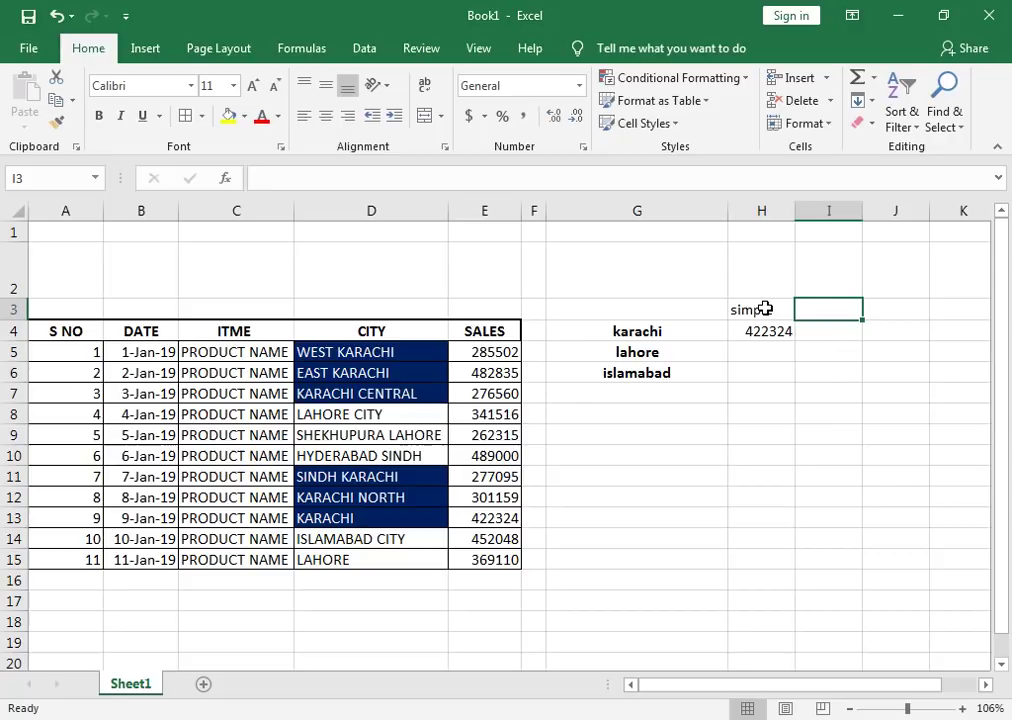
key("Down")
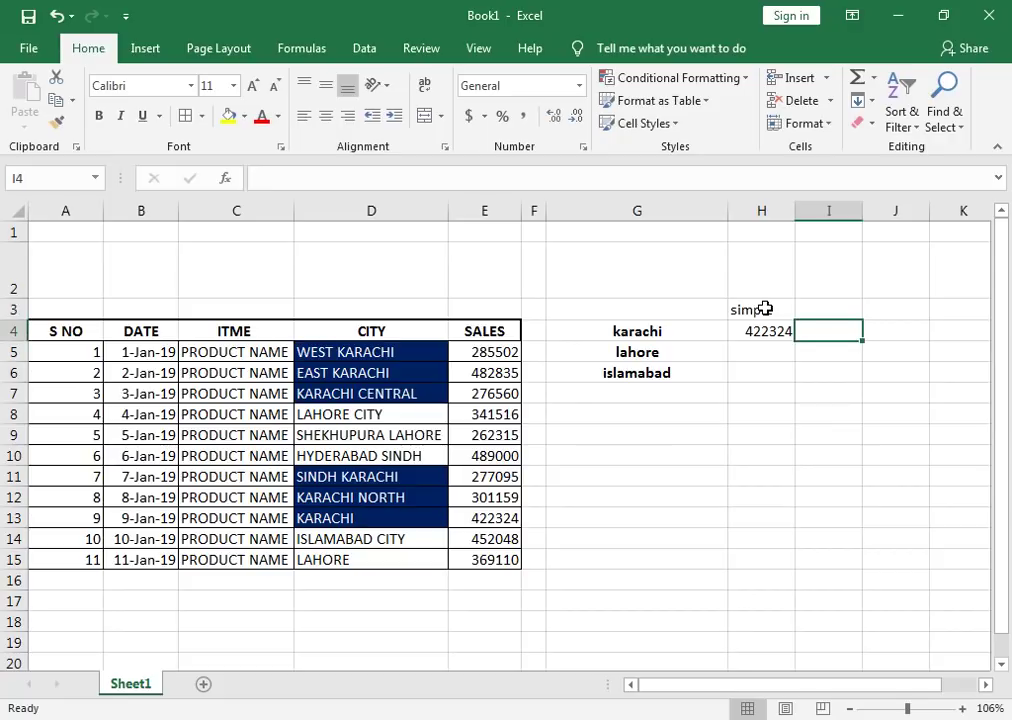
key("Up")
type("ml")
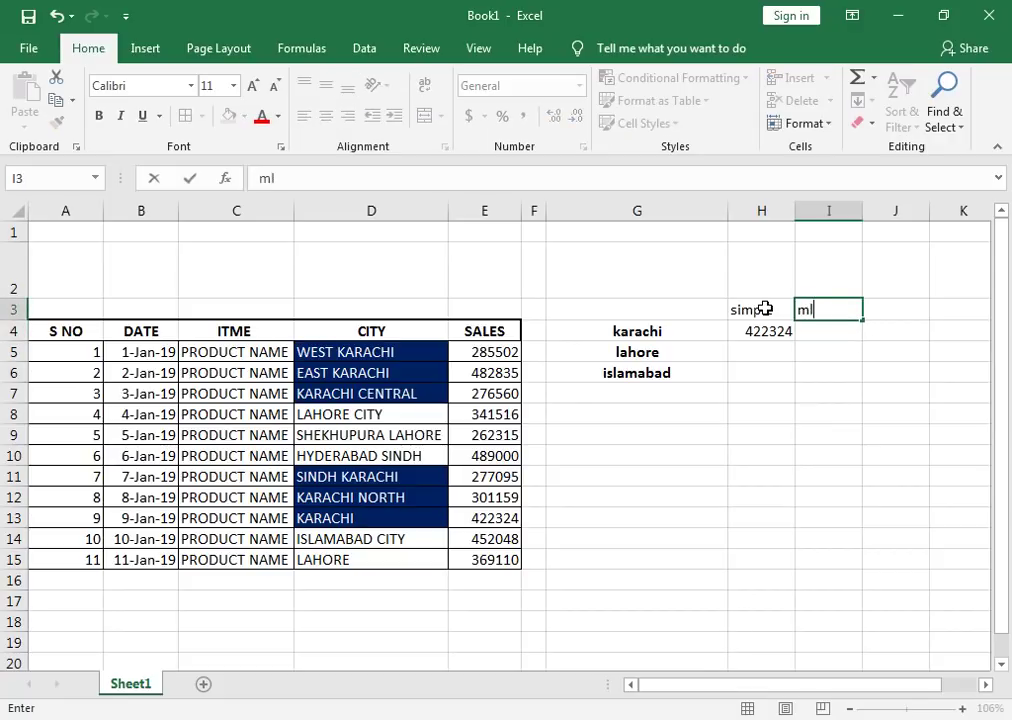
key("BackSpace")
type("ultiple")
key("Return")
Step: In I4, begin the wildcard formula =sumif(D5:D15,"*"& over the CITY cells
type("=")
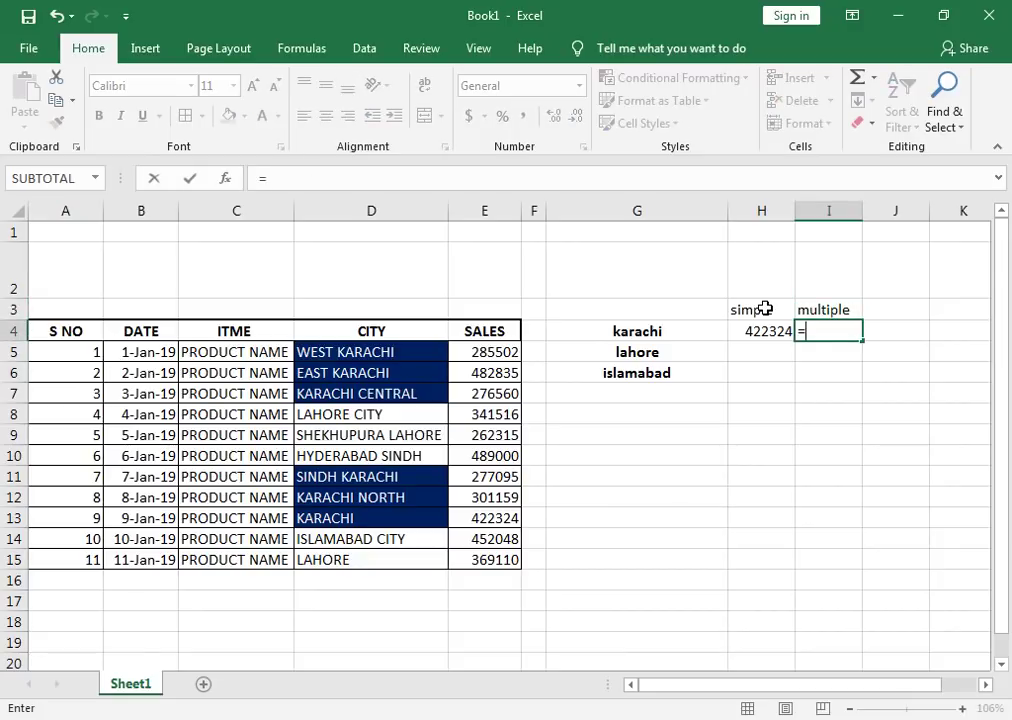
type("sumif(")
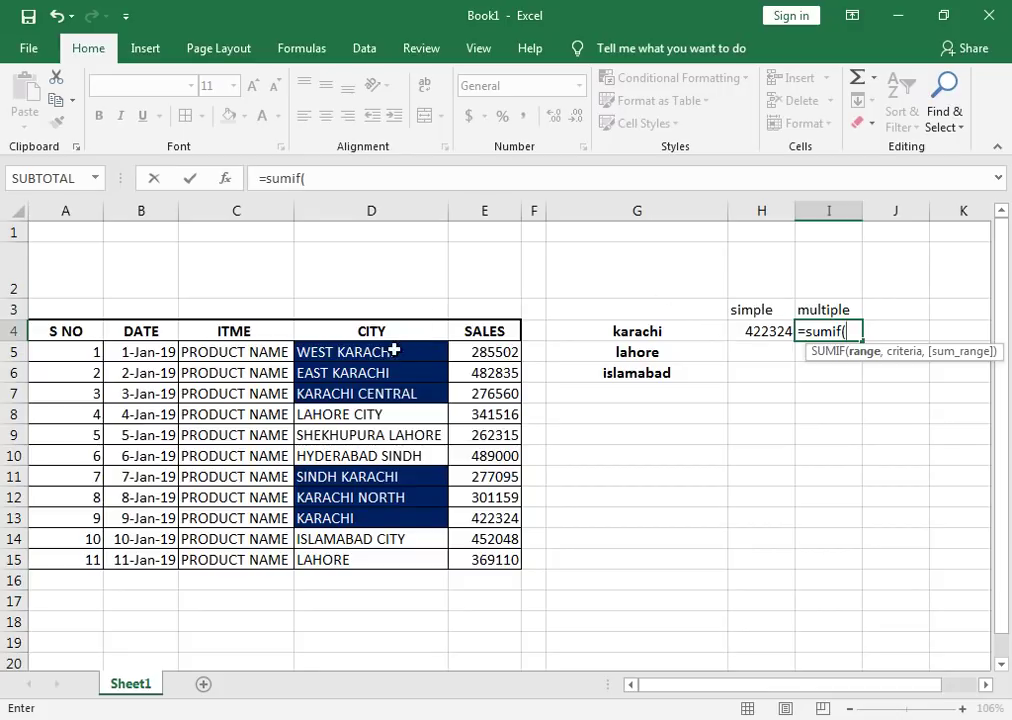
left_click_drag(392, 351, 356, 561)
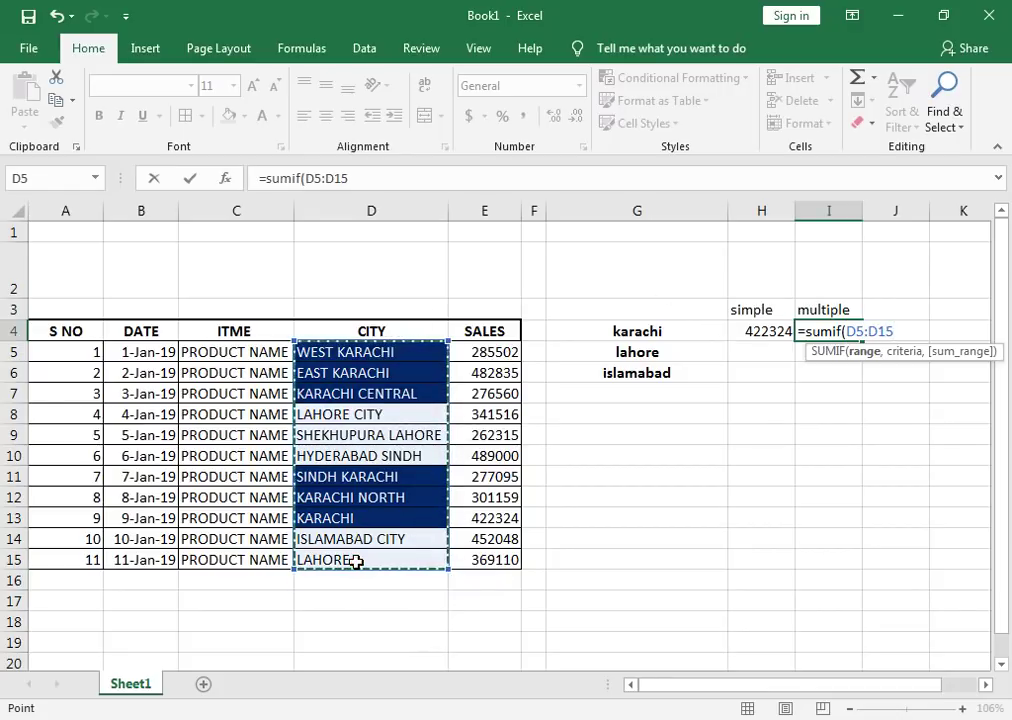
type(",")
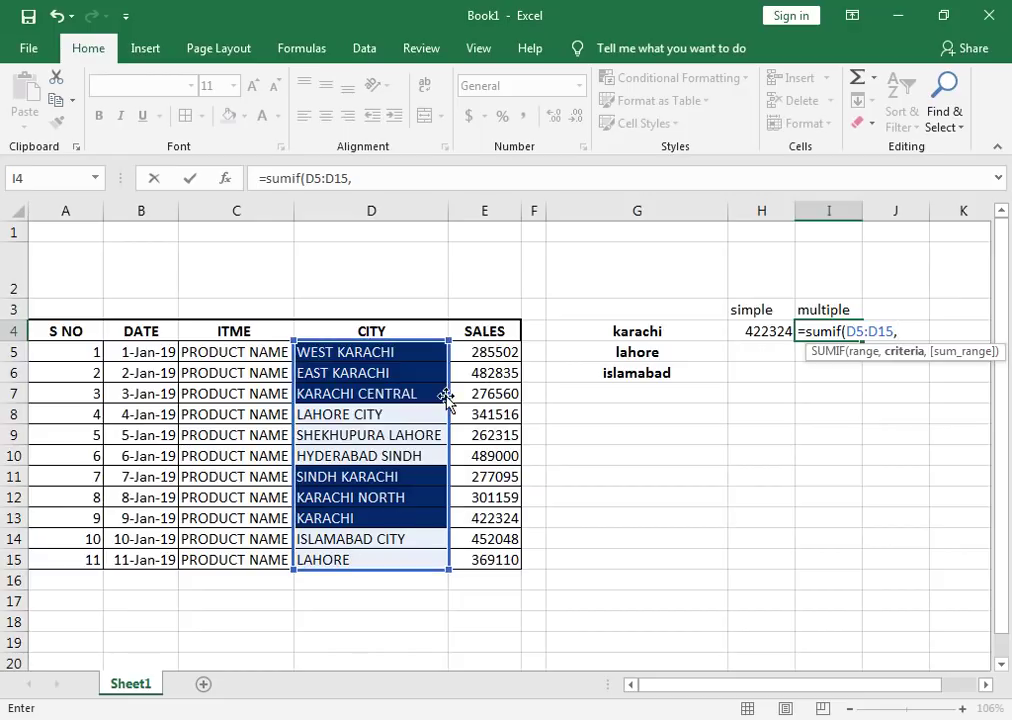
type("\"")
type("*")
type("&")
Step: Complete I4 as =sumif(D5:D15,"*"&G4&"*",E5:E15), totalling 2045475
left_click(627, 328)
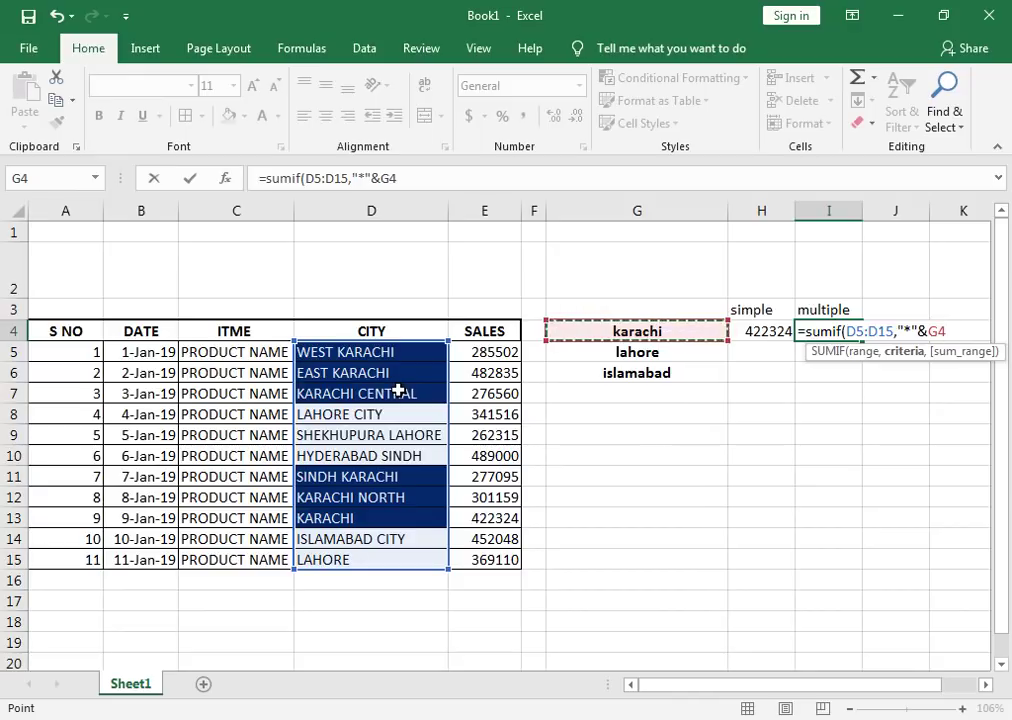
type("&")
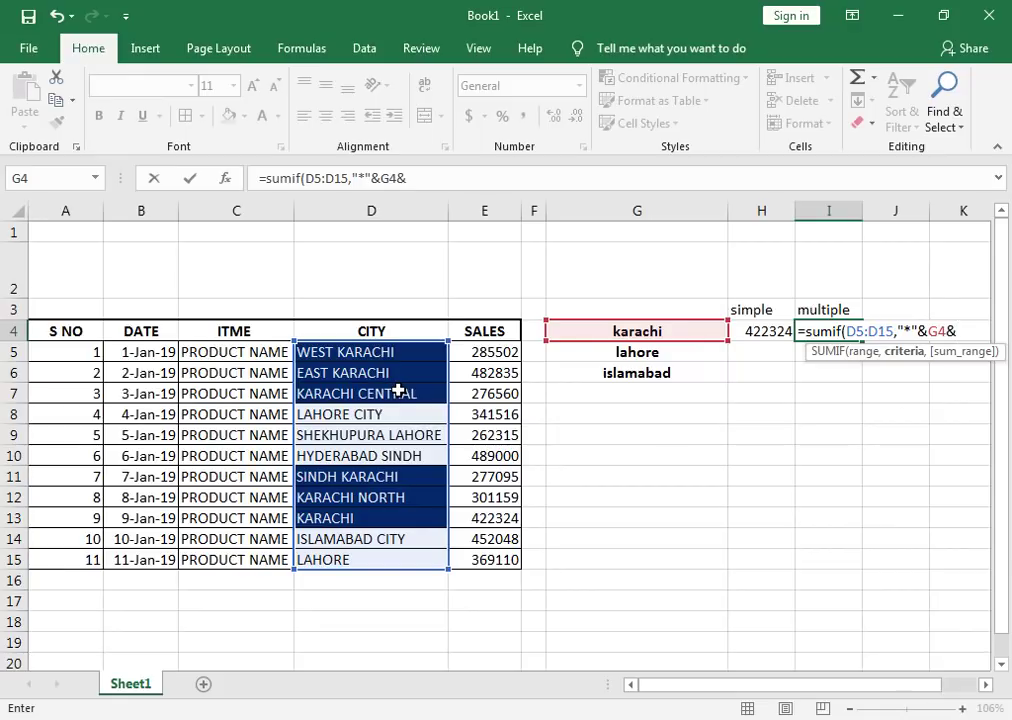
type("\"*")
type("\",")
left_click_drag(495, 352, 497, 562)
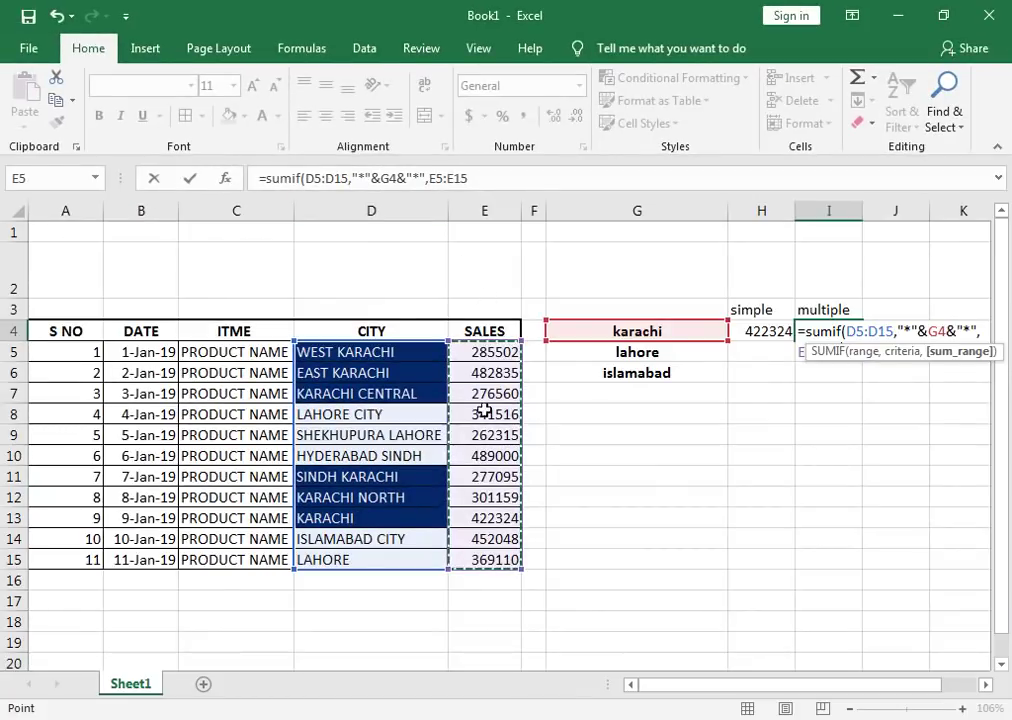
left_click(470, 179)
type(")")
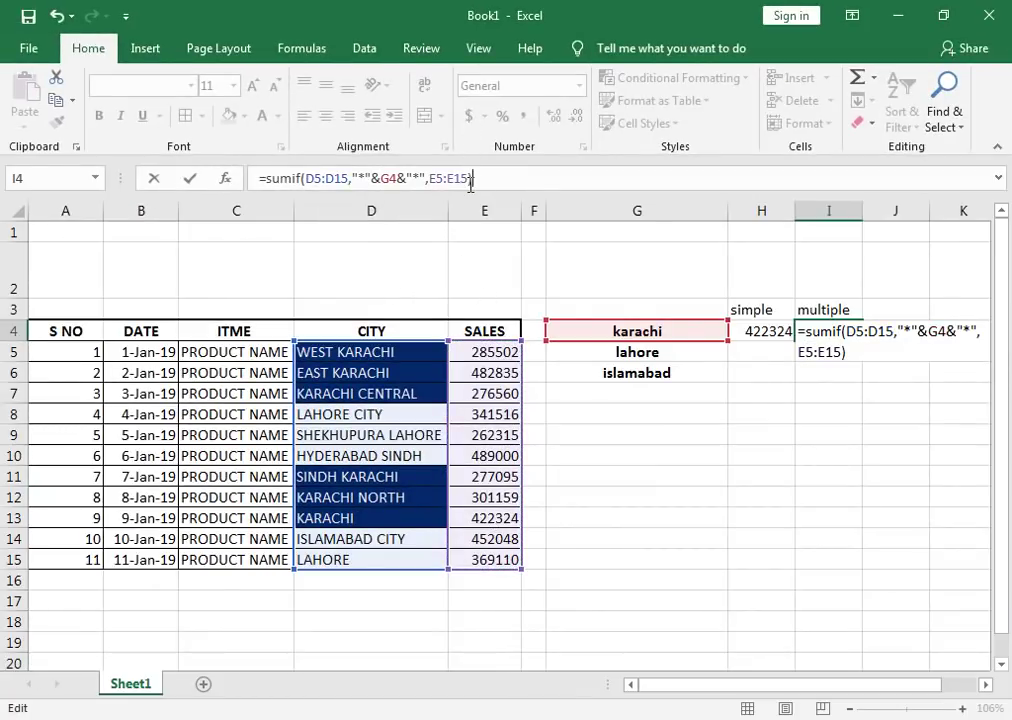
key("Return")
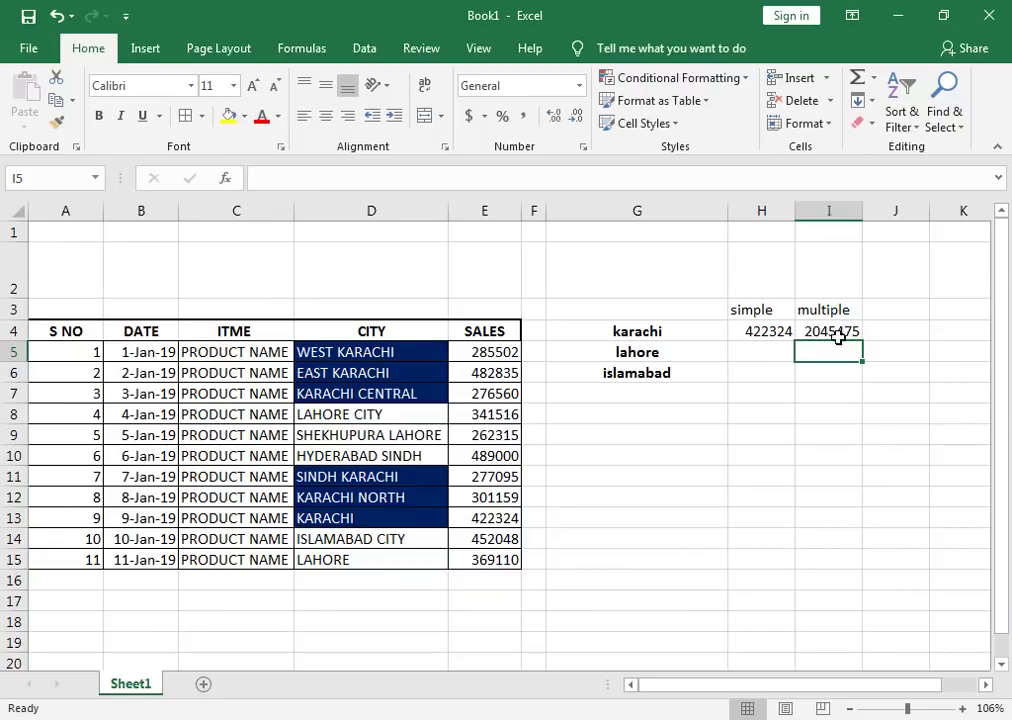
Step: Enter =E5+E6+E7+E11+E12+E13 in J4 to total the six Karachi sales
left_click(875, 331)
type("=")
left_click(458, 354)
type("+")
left_click(472, 378)
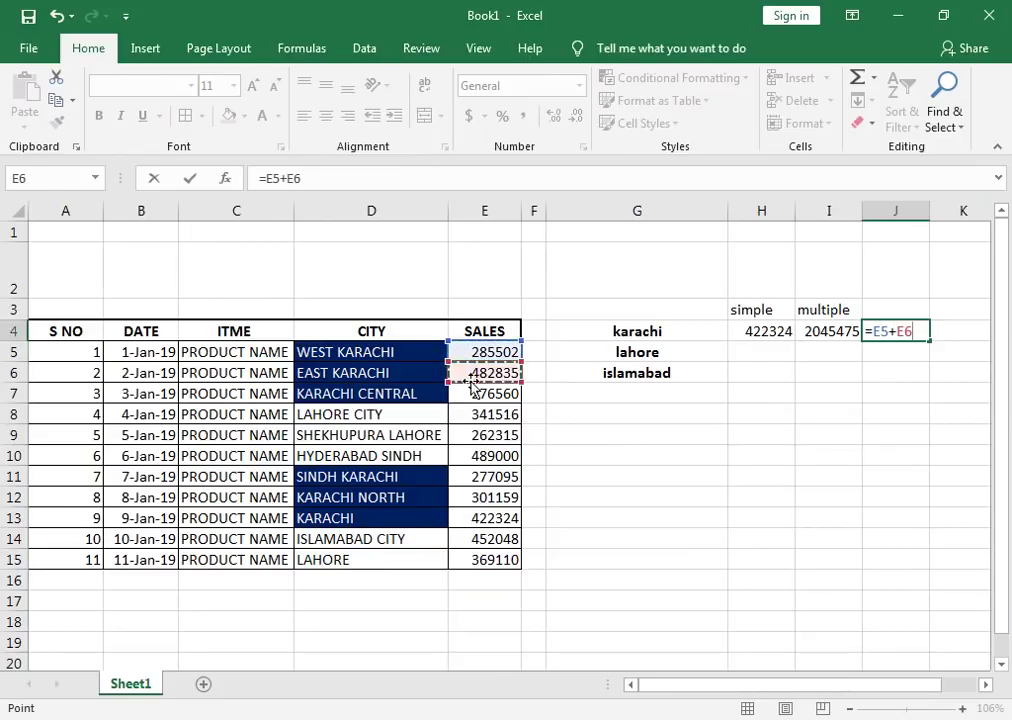
type("+")
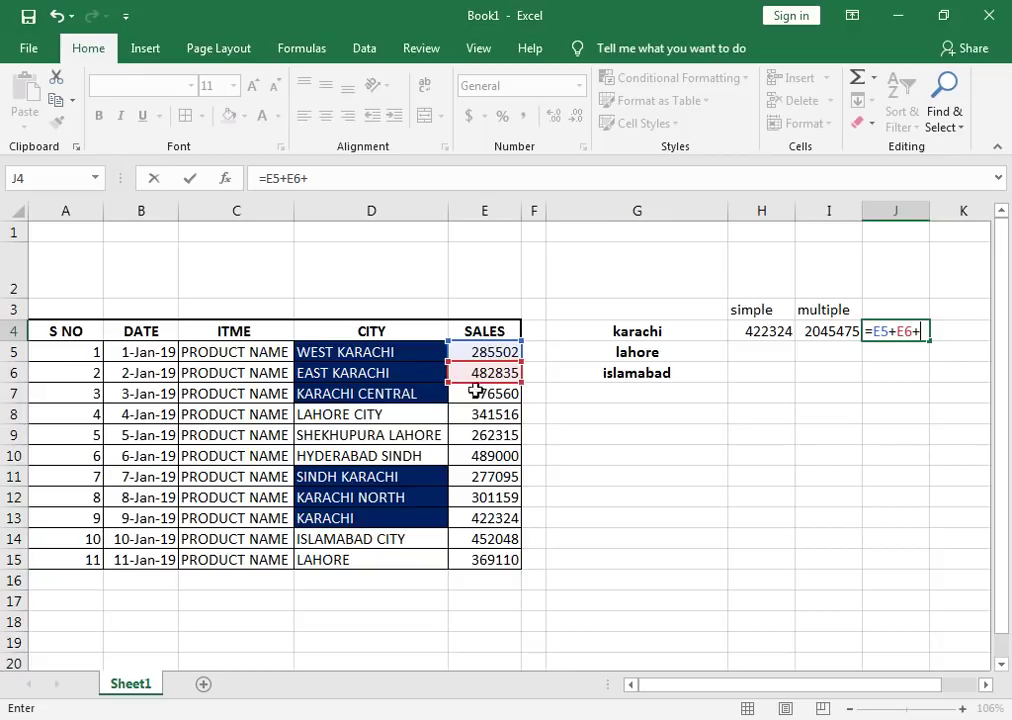
left_click(476, 392)
type("+")
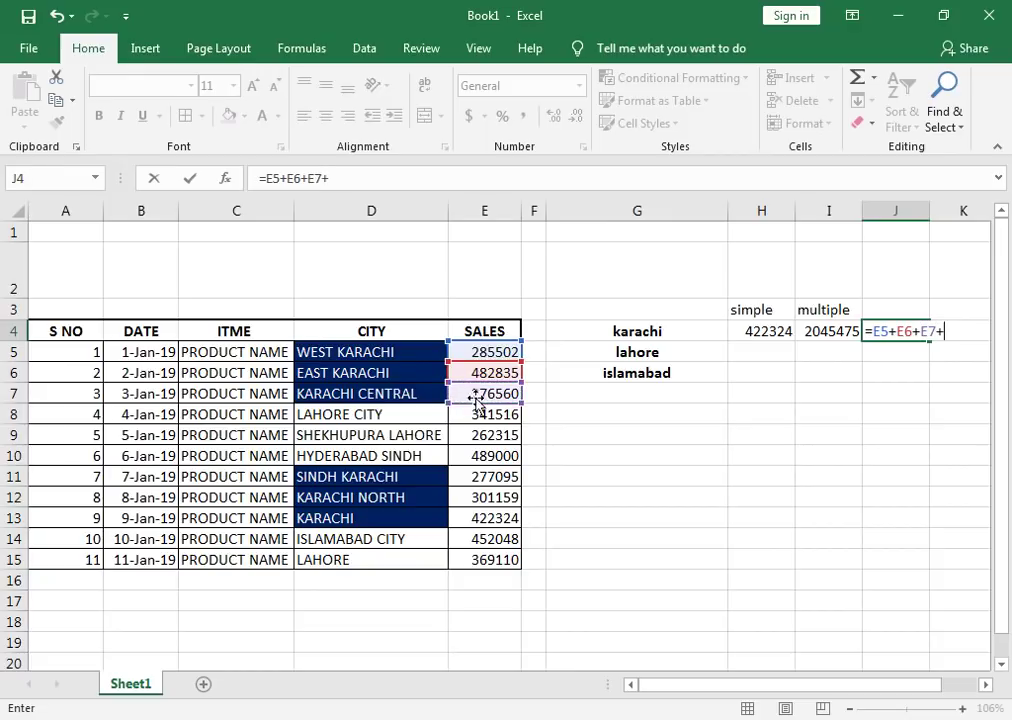
left_click(474, 479)
type("+")
left_click(472, 499)
type("+")
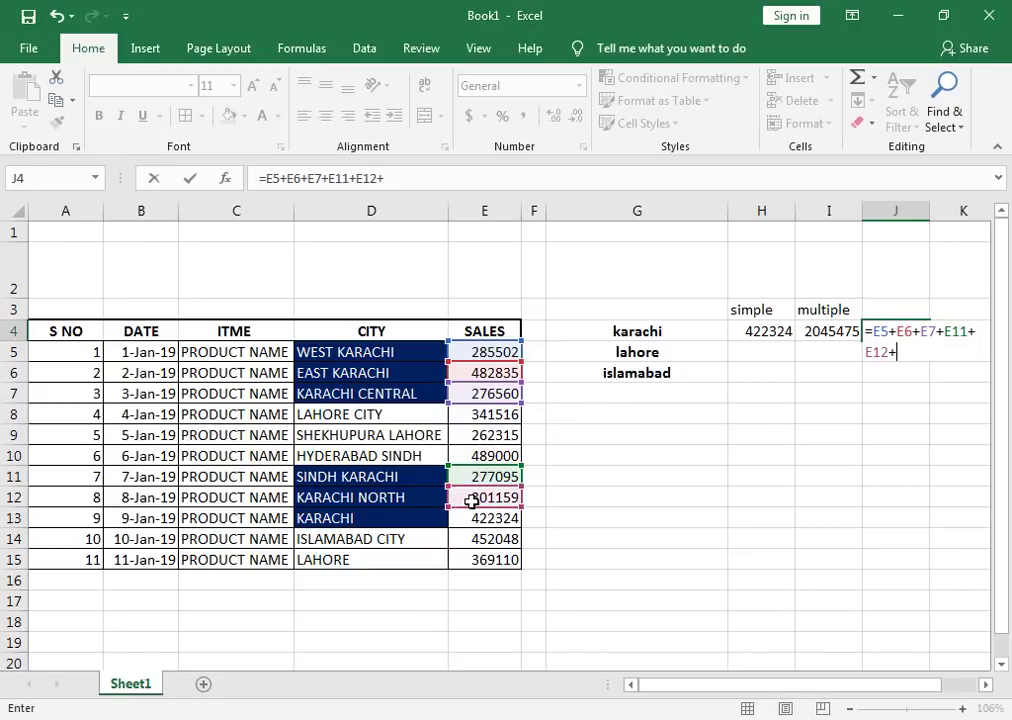
left_click(474, 520)
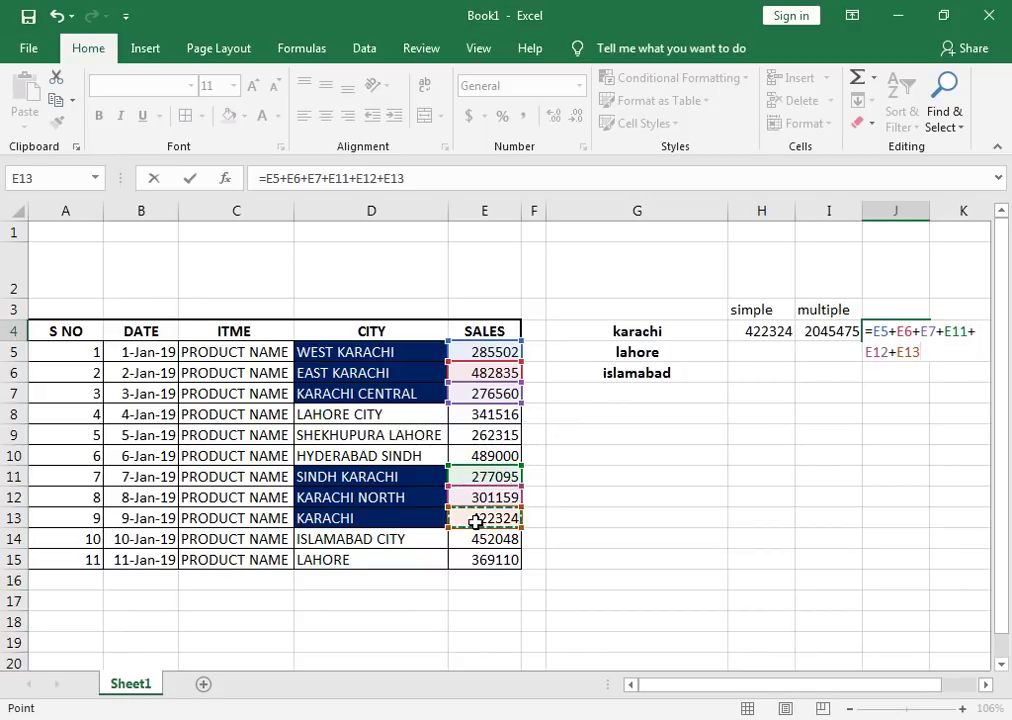
key("Return")
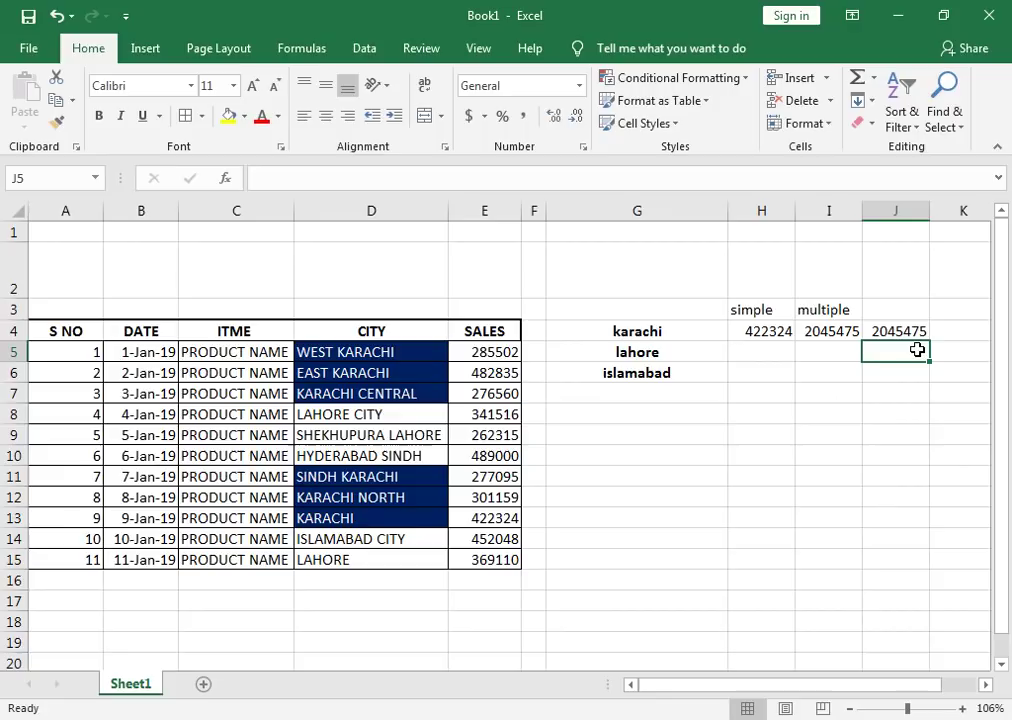
Step: Add the heading 'menaul' in J3
left_click(876, 317)
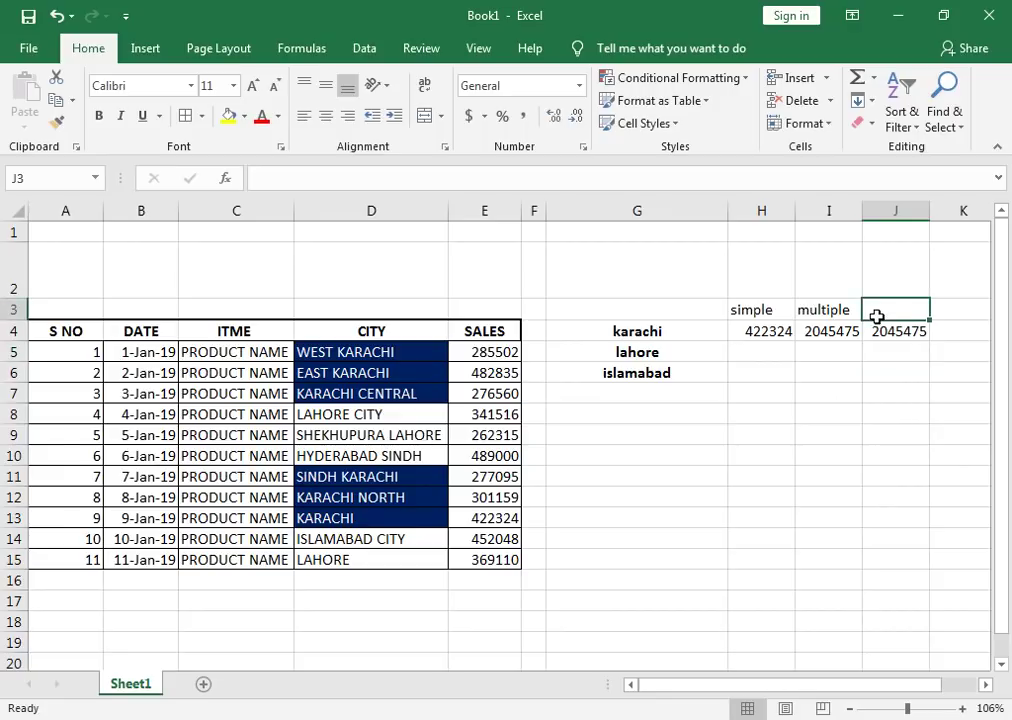
type("menaul")
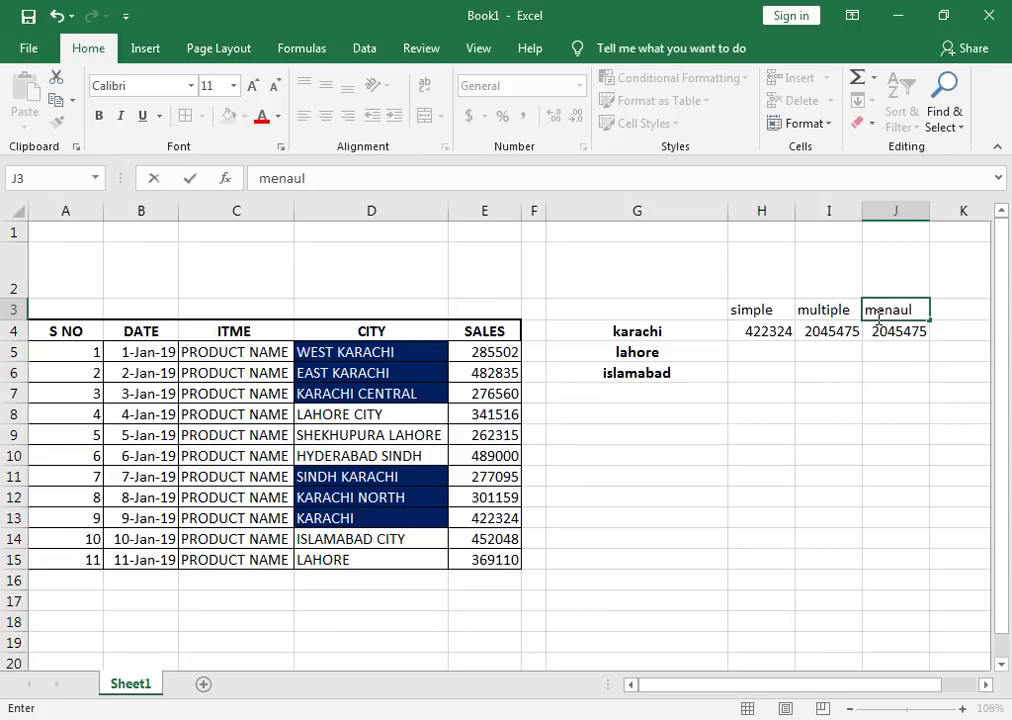
key("Return")
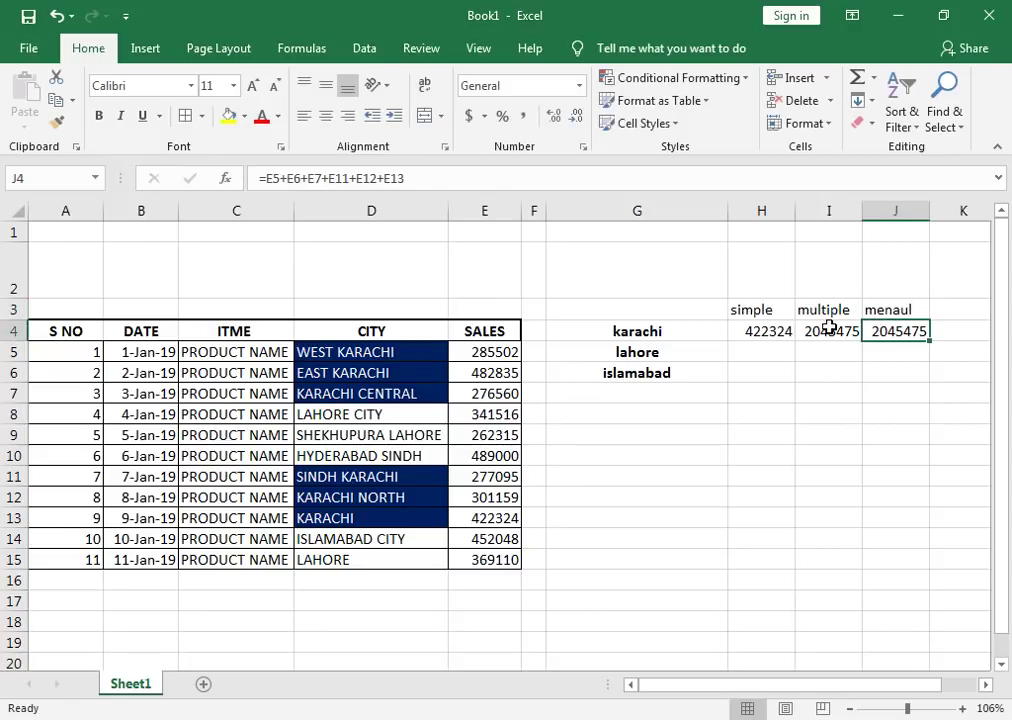
Step: Make the D5:D15 and E5:E15 ranges absolute in I4's wildcard SUMIF formula
left_click(743, 331)
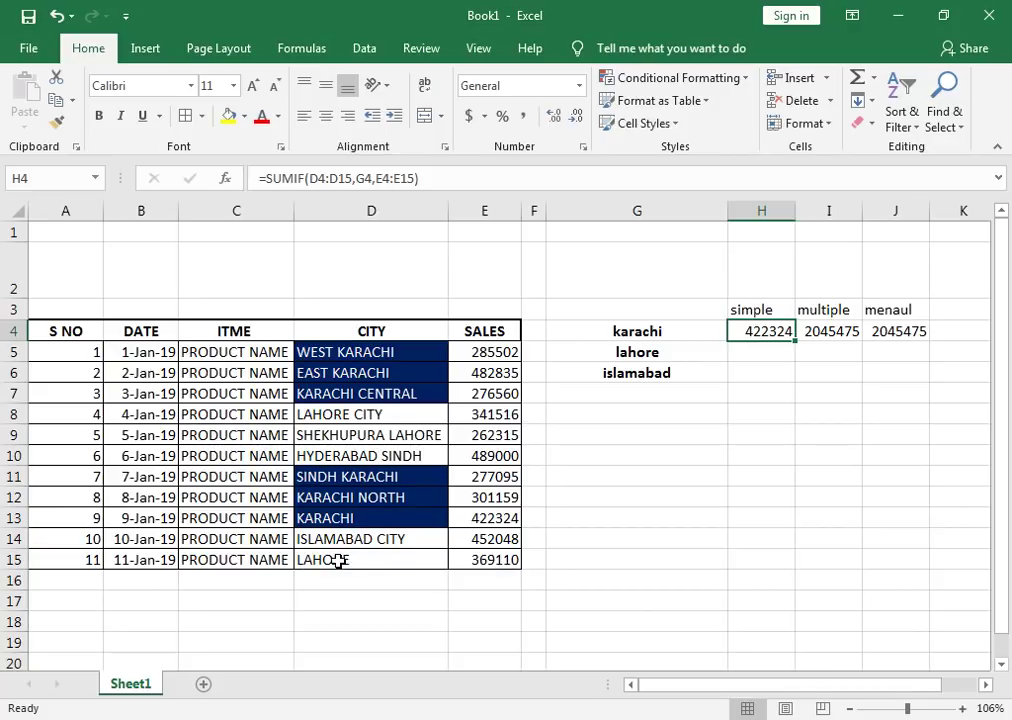
left_click(850, 332)
double_click(847, 336)
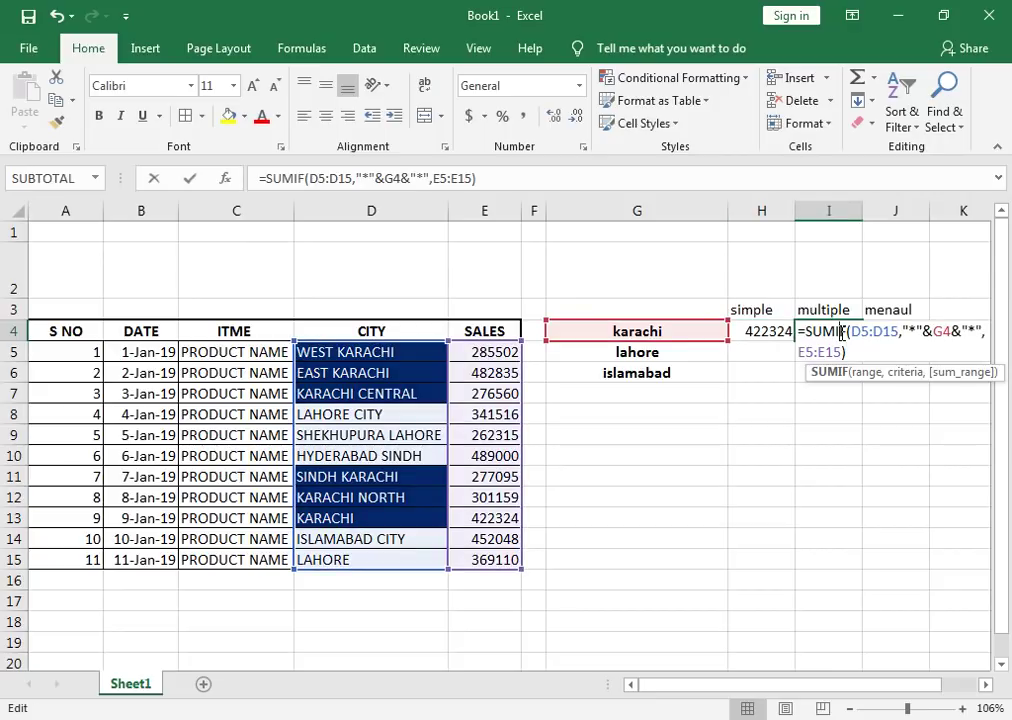
left_click_drag(897, 332, 852, 332)
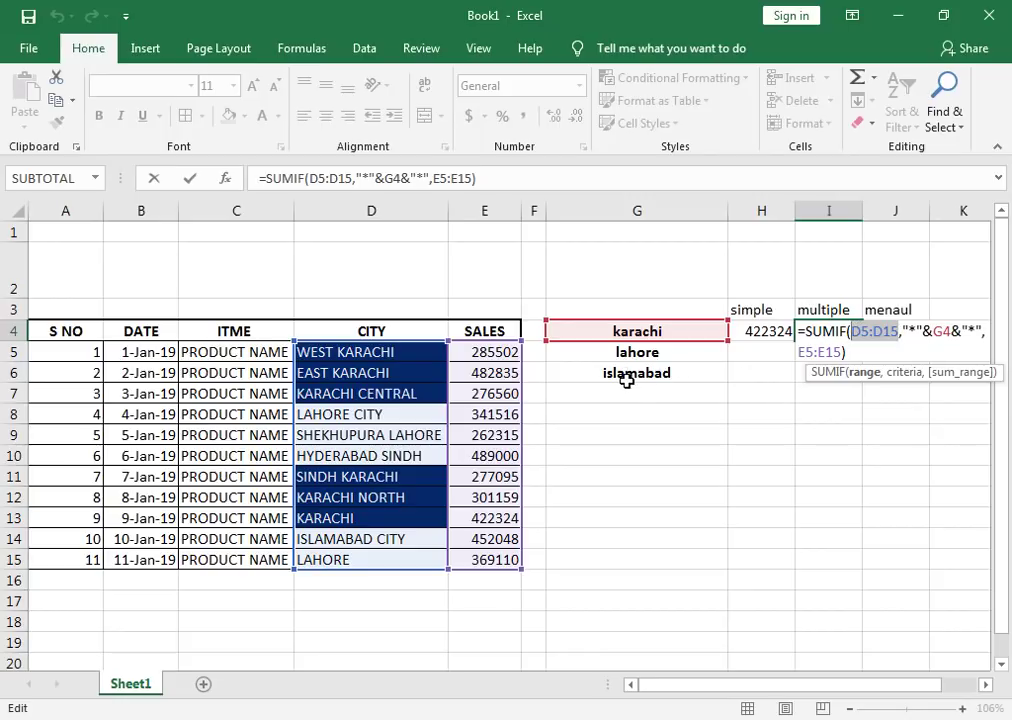
key("F4")
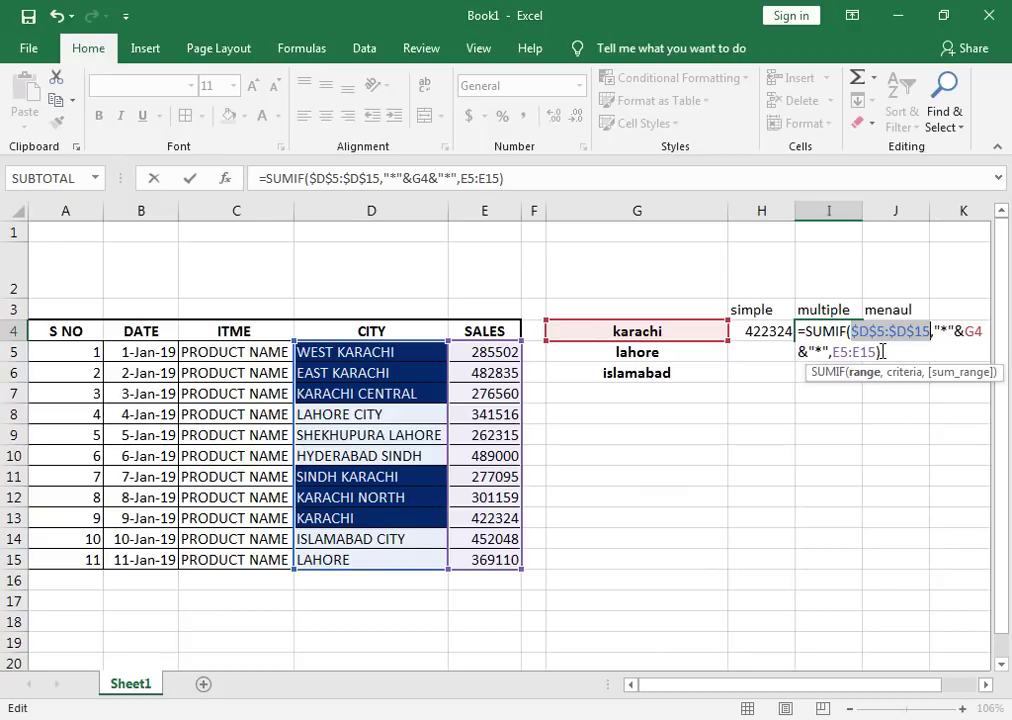
left_click_drag(877, 352, 837, 357)
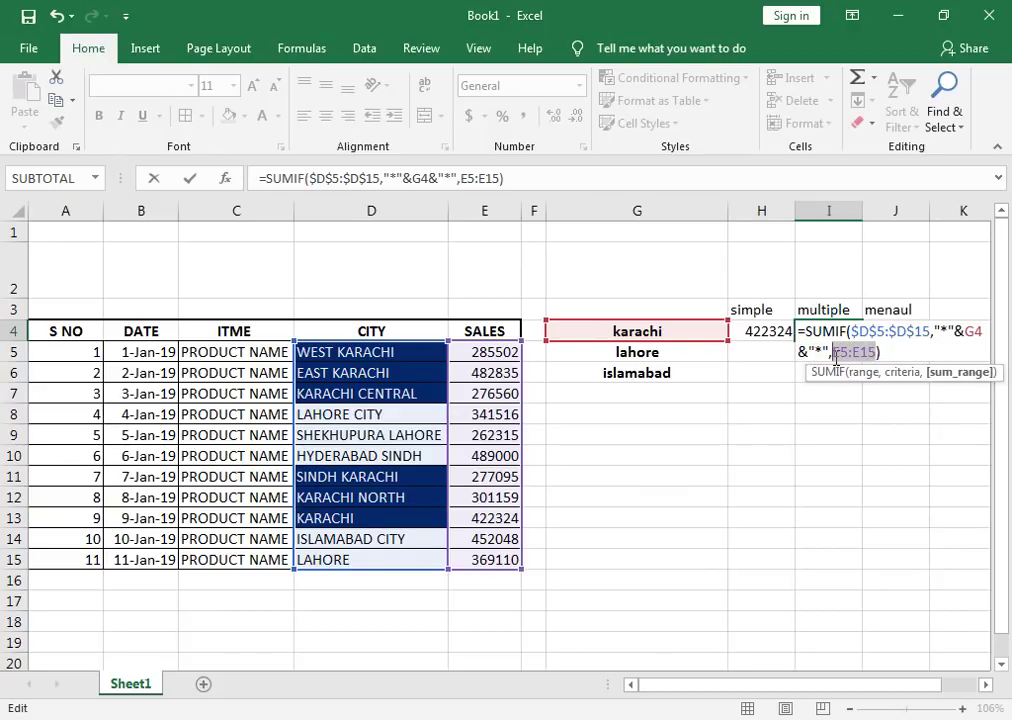
key("F4")
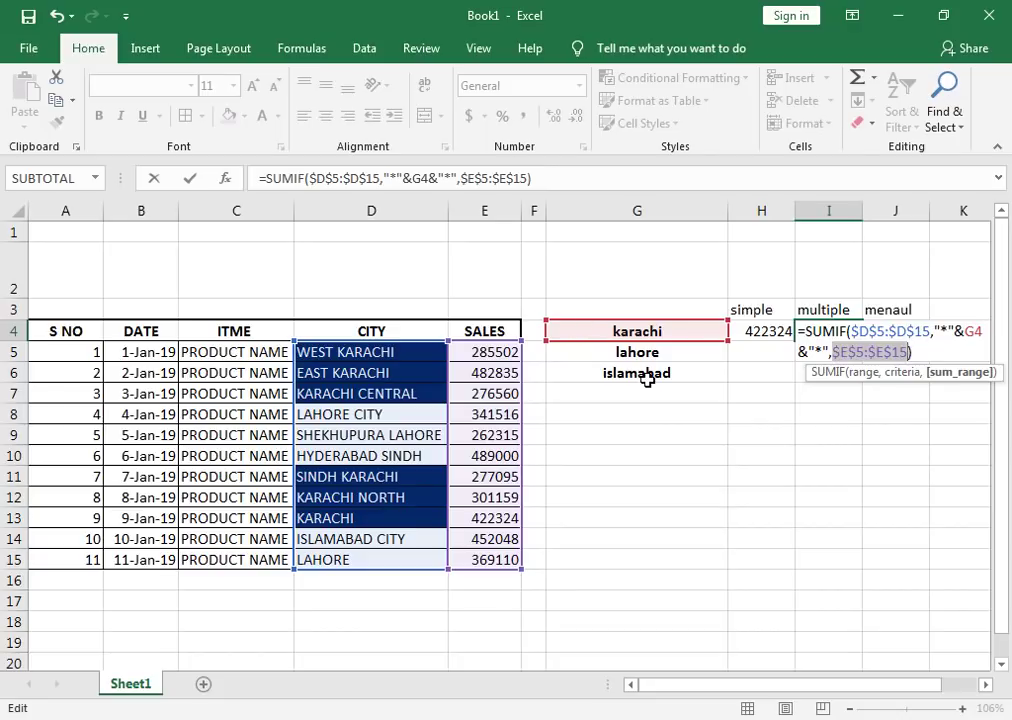
Step: Fill the SUMIF down to I6, giving 972941 for lahore and 452048 for islamabad
key("Return")
left_click(838, 328)
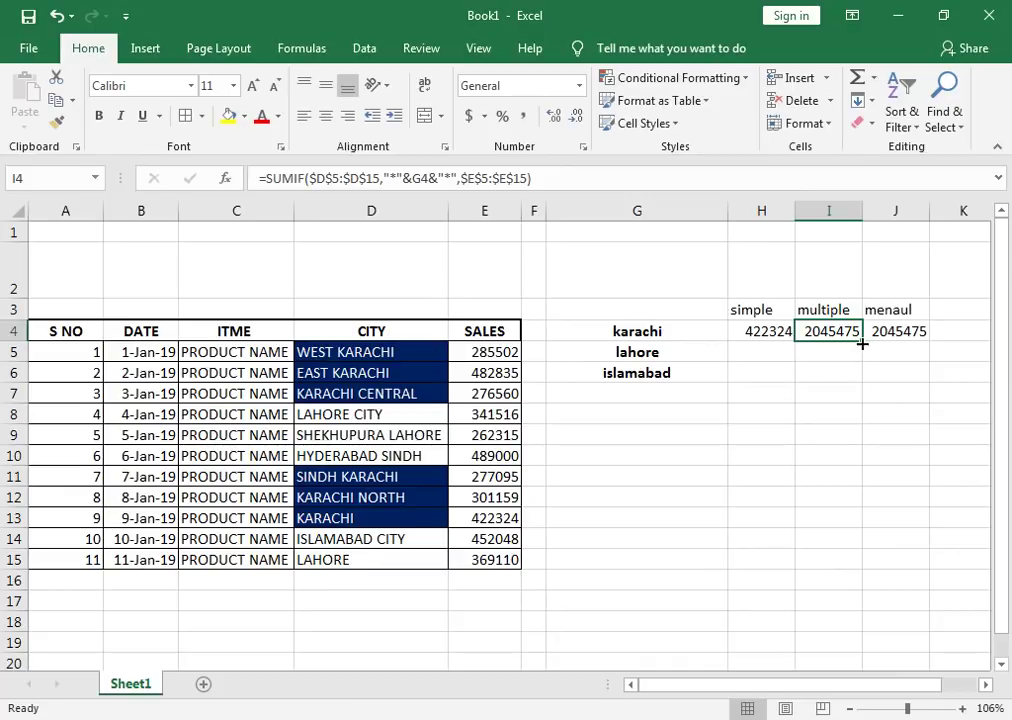
left_click_drag(862, 343, 855, 378)
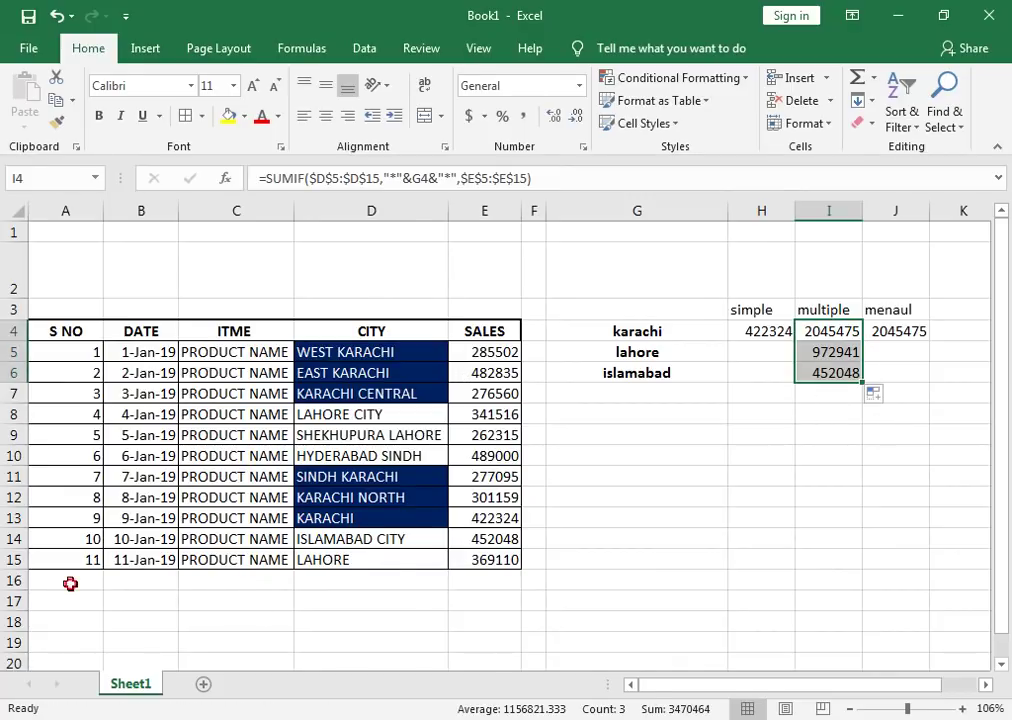
left_click_drag(70, 583, 400, 583)
Step: Merge A16:D16 and label it TOTAL AMUNT
left_click(425, 115)
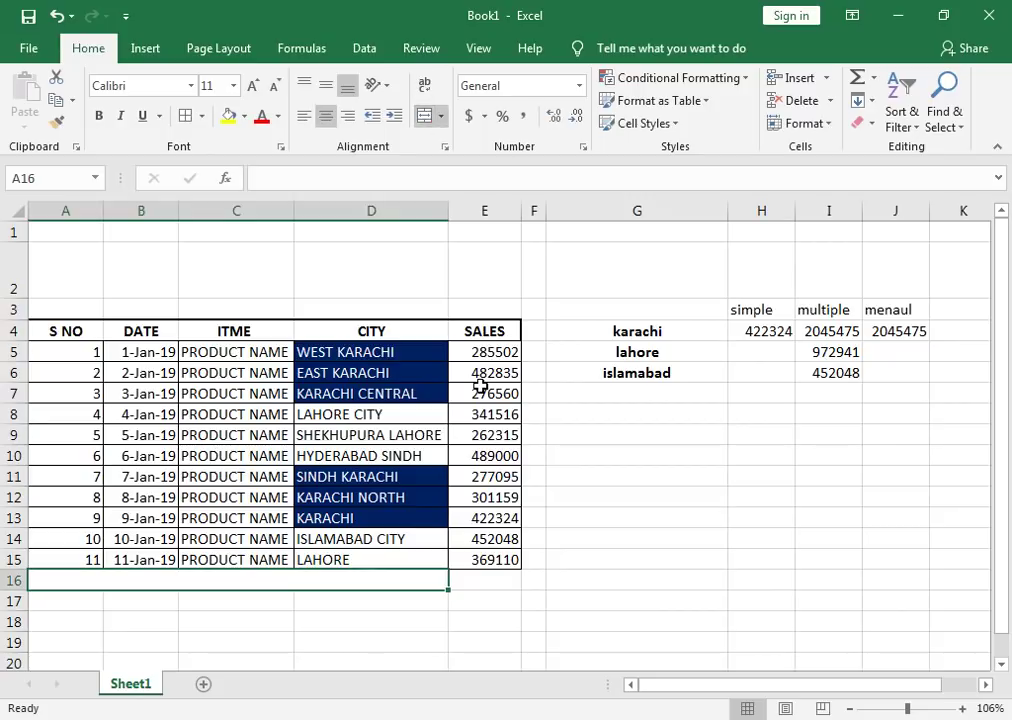
type("total")
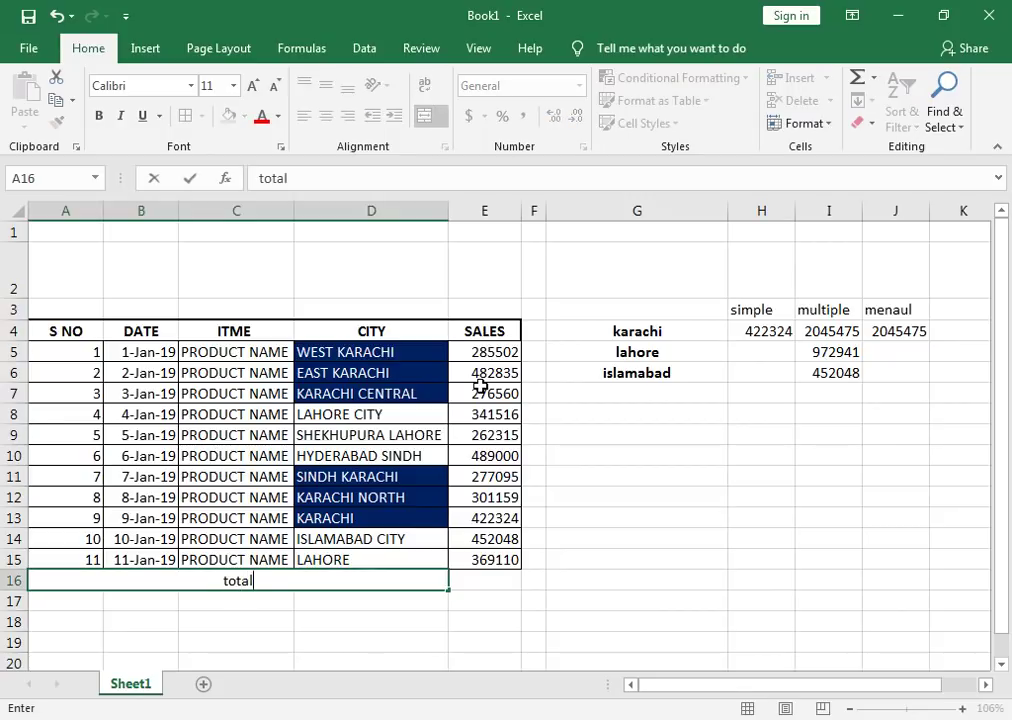
key("BackSpace")
key("BackSpace")
key("BackSpace")
key("BackSpace")
type("TOTAL AMUNT")
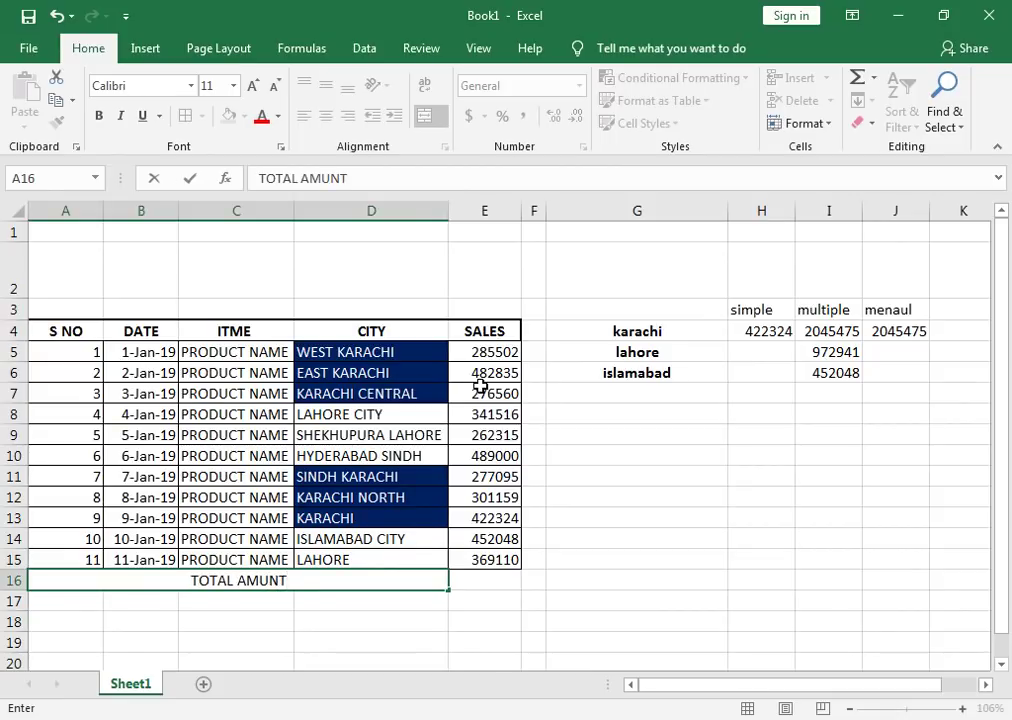
key("Tab")
Step: AutoSum all sales in E16, giving 3959464
key("alt+equal")
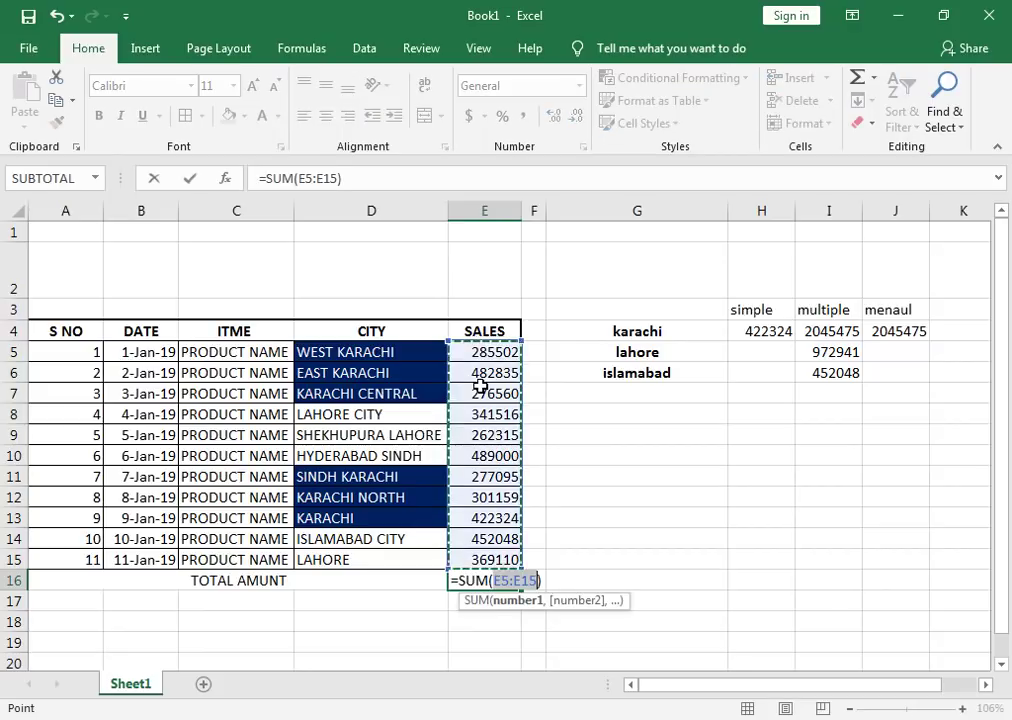
key("Return")
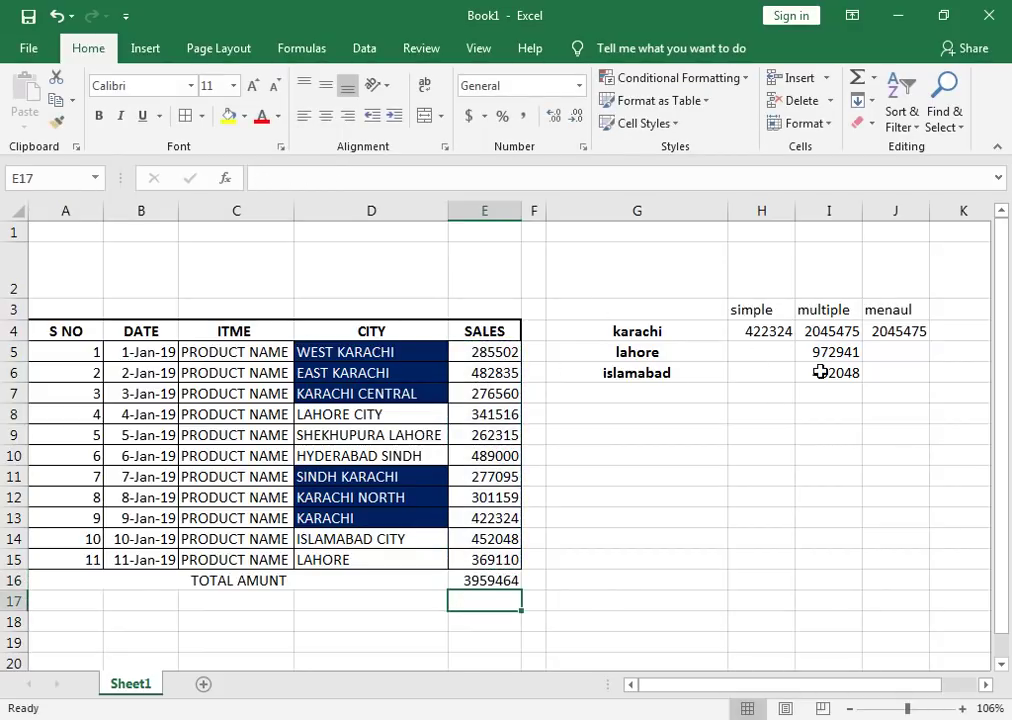
left_click_drag(600, 393, 750, 393)
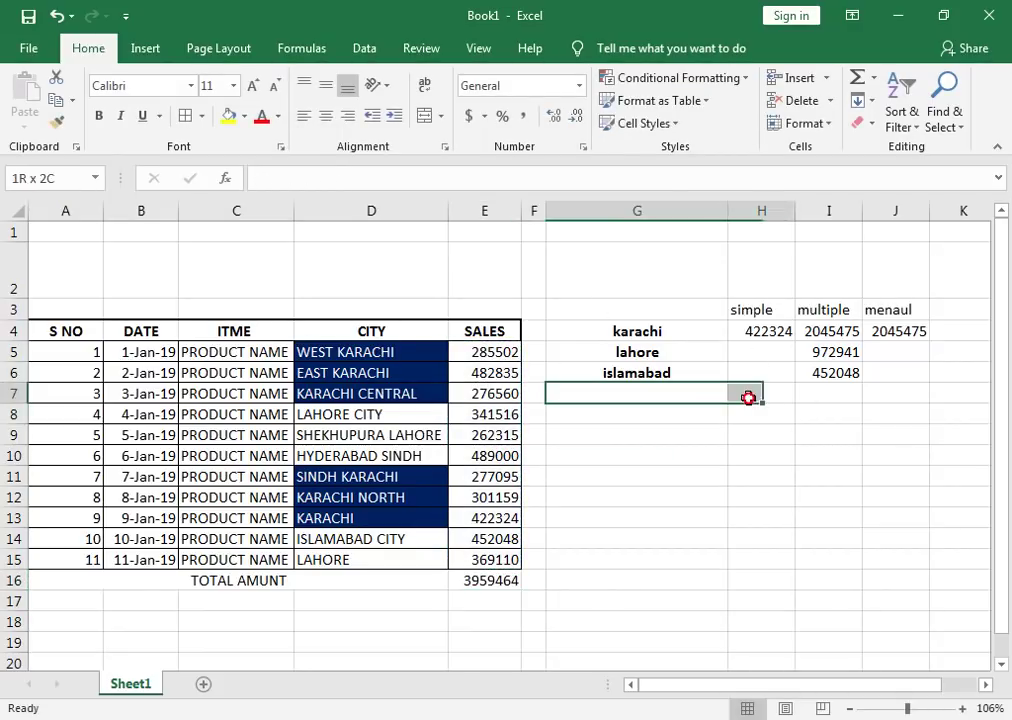
Step: Merge G7:H7 as GRAND TOTAL and sum the city totals in I7 to 3470464
left_click(424, 115)
type("GRAND TOTAL")
key("Tab")
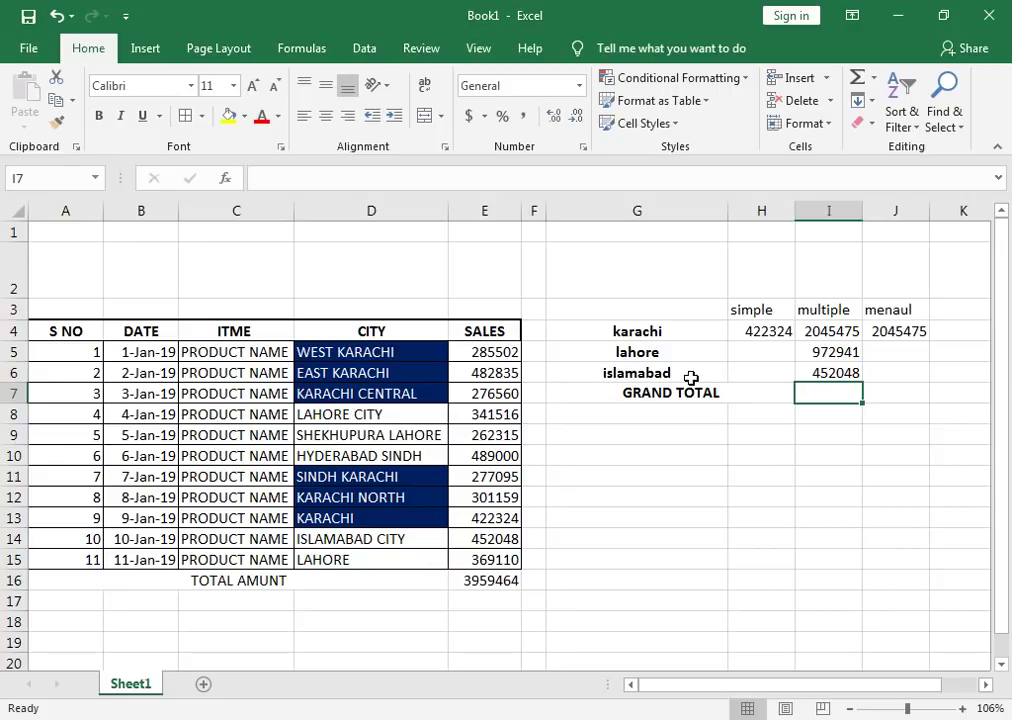
key("alt+equal")
key("Return")
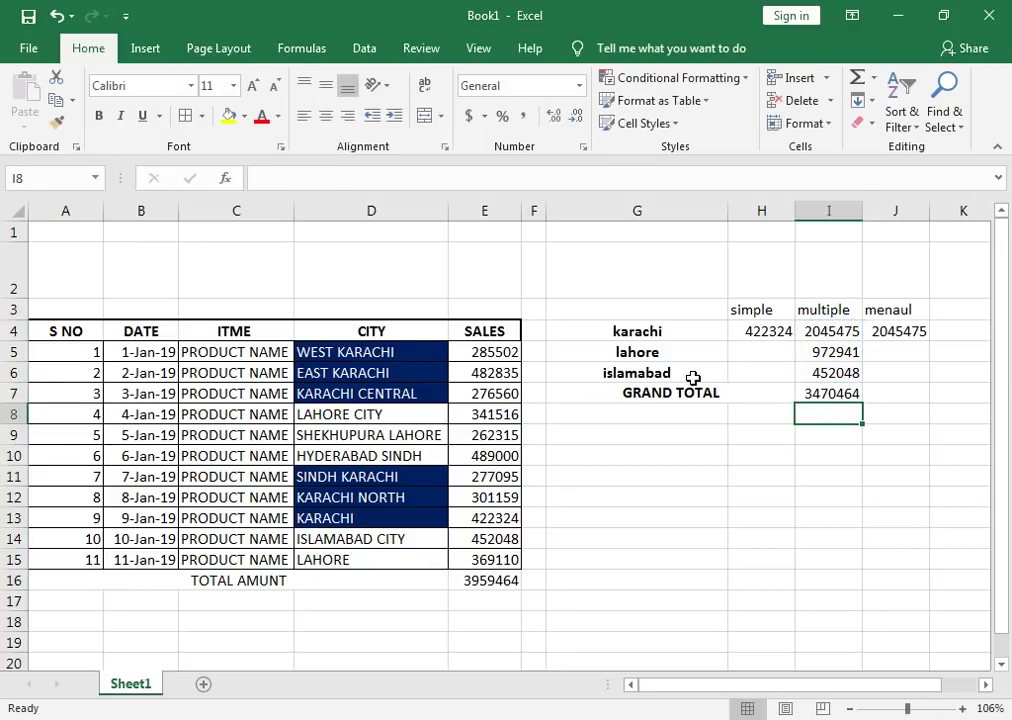
Step: Check the islamabad SUMIF in I6 and the grand total formula in I7
left_click(833, 375)
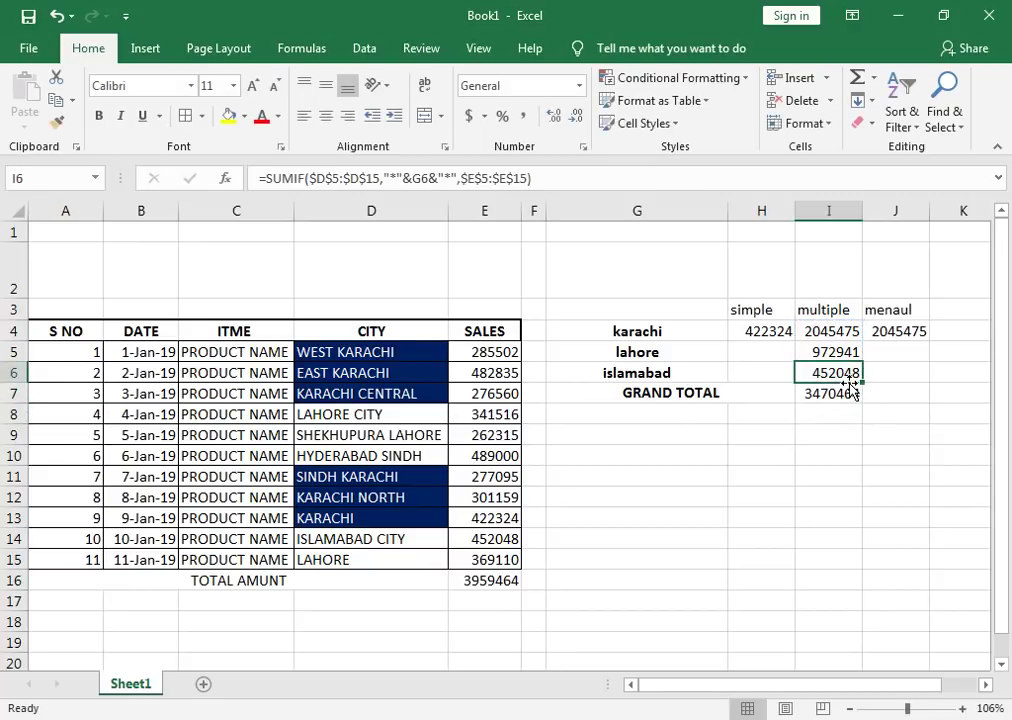
left_click(848, 392)
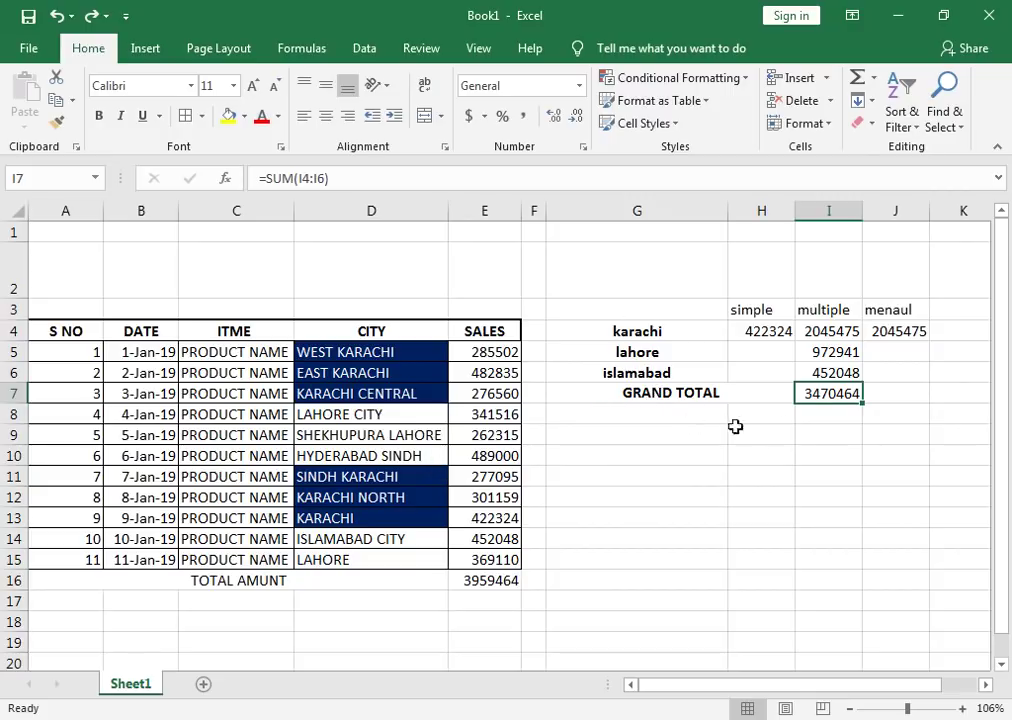
left_click_drag(639, 392, 836, 393)
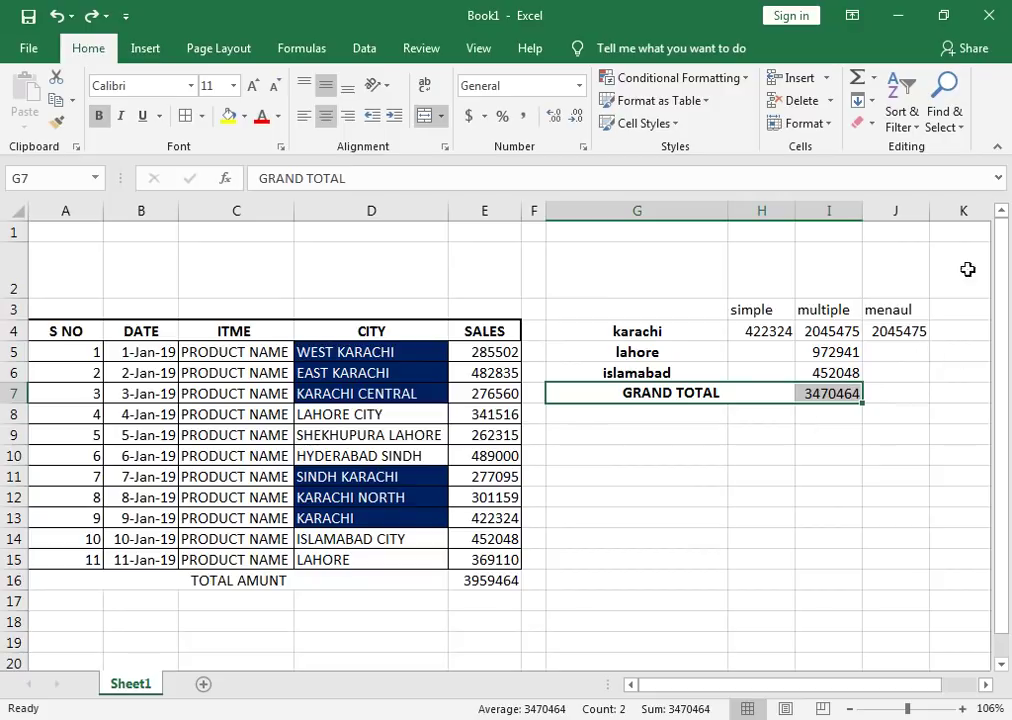
Step: Insert blank cells at G7:I7 so GRAND TOTAL moves down one row
left_click(808, 80)
left_click(806, 80)
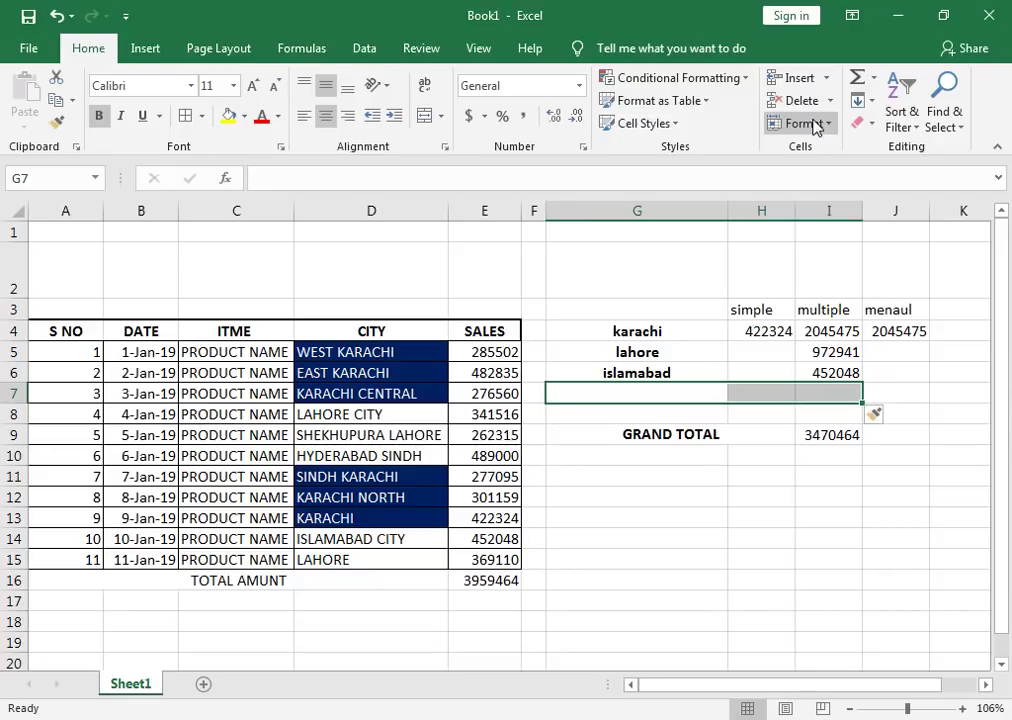
type("Z")
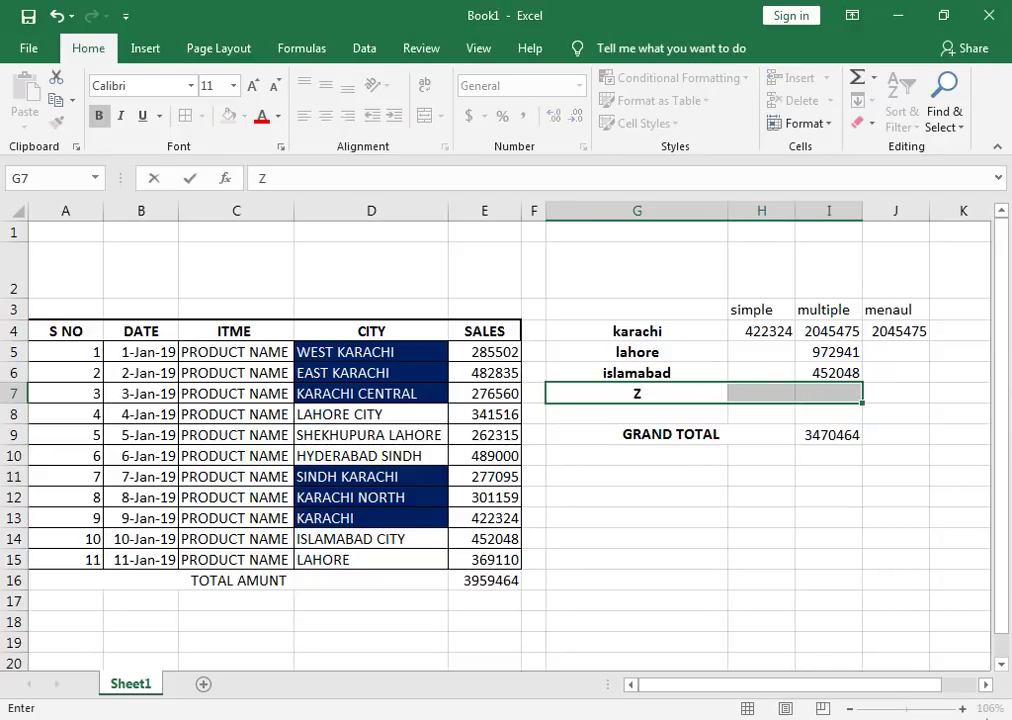
left_click(689, 499)
key("ctrl+z")
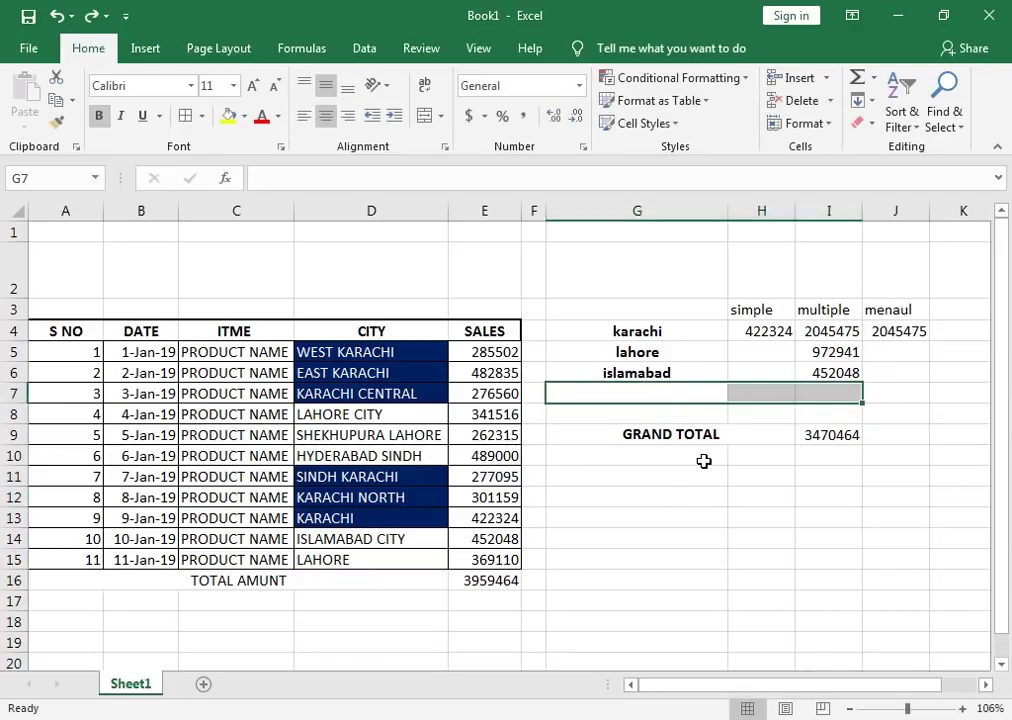
key("ctrl+z")
left_click(825, 78)
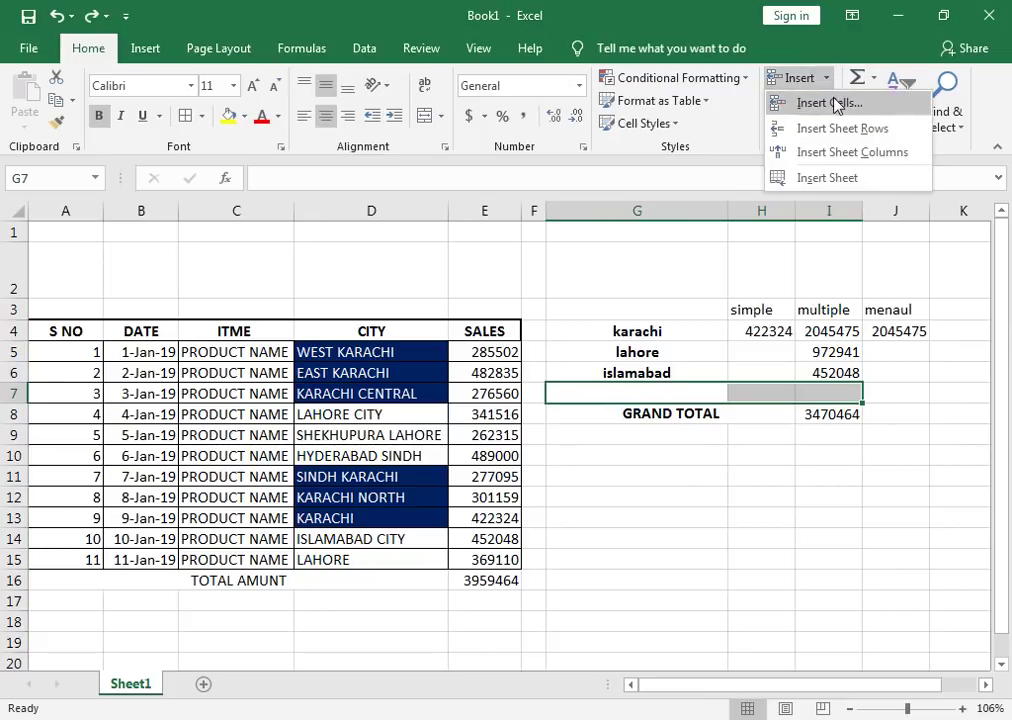
left_click(610, 427)
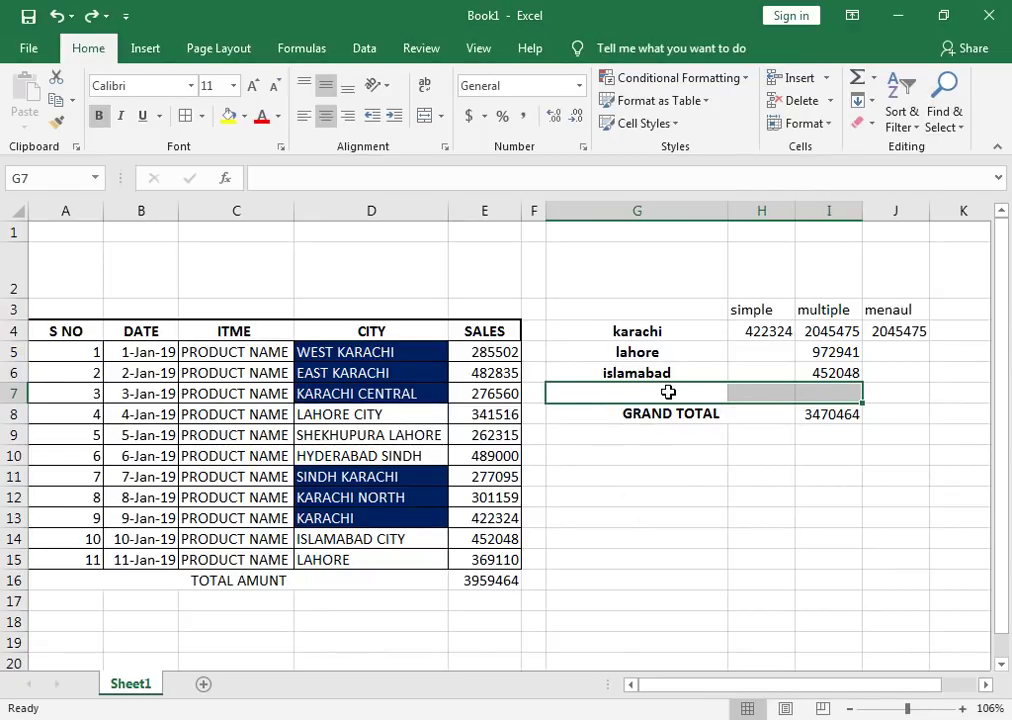
Step: Copy HYDERABAD SINDH from D10 into G7
left_click(348, 457)
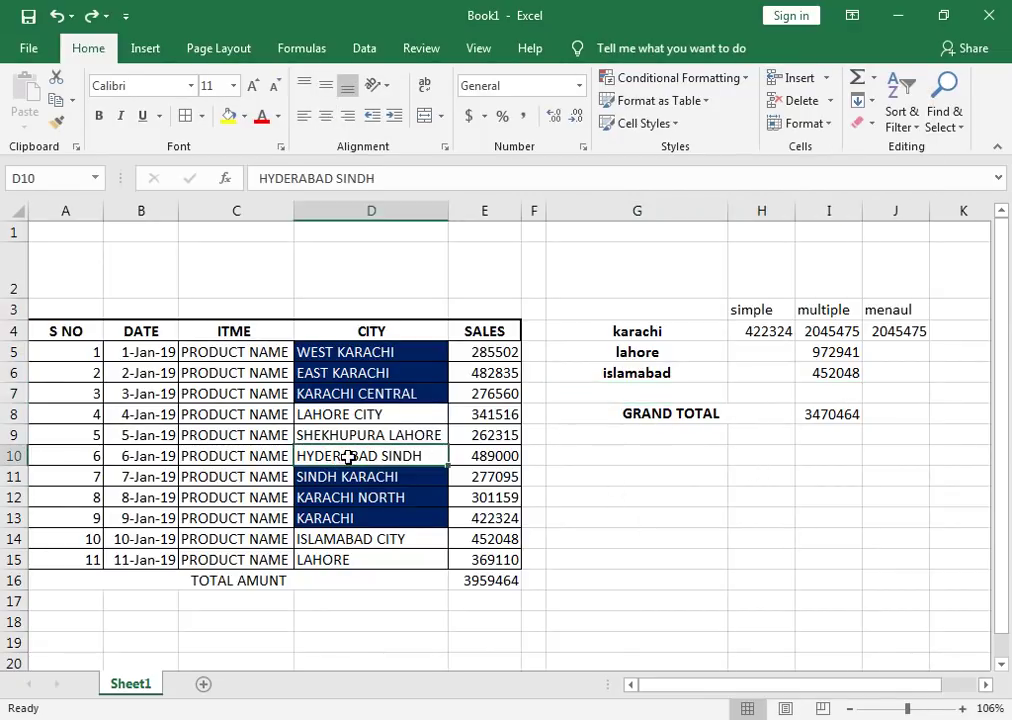
key("ctrl+c")
left_click(635, 388)
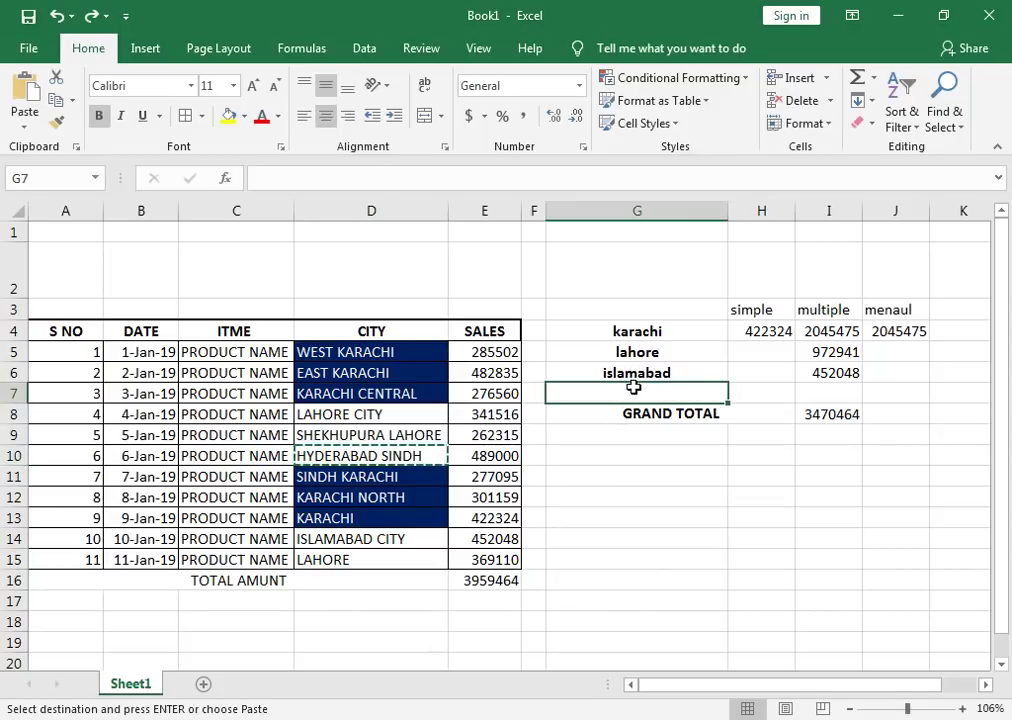
key("ctrl+v")
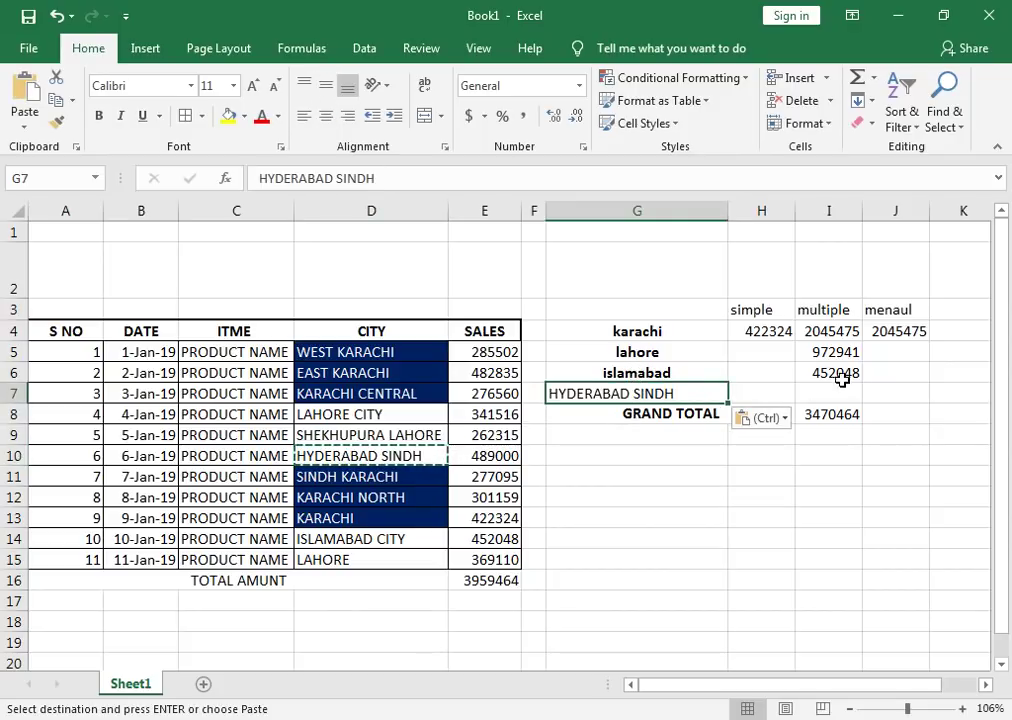
Step: Fill the SUMIF into I7 (489000) and re-sum the grand total in I8 to 3959464
left_click(850, 378)
left_click_drag(861, 386, 866, 401)
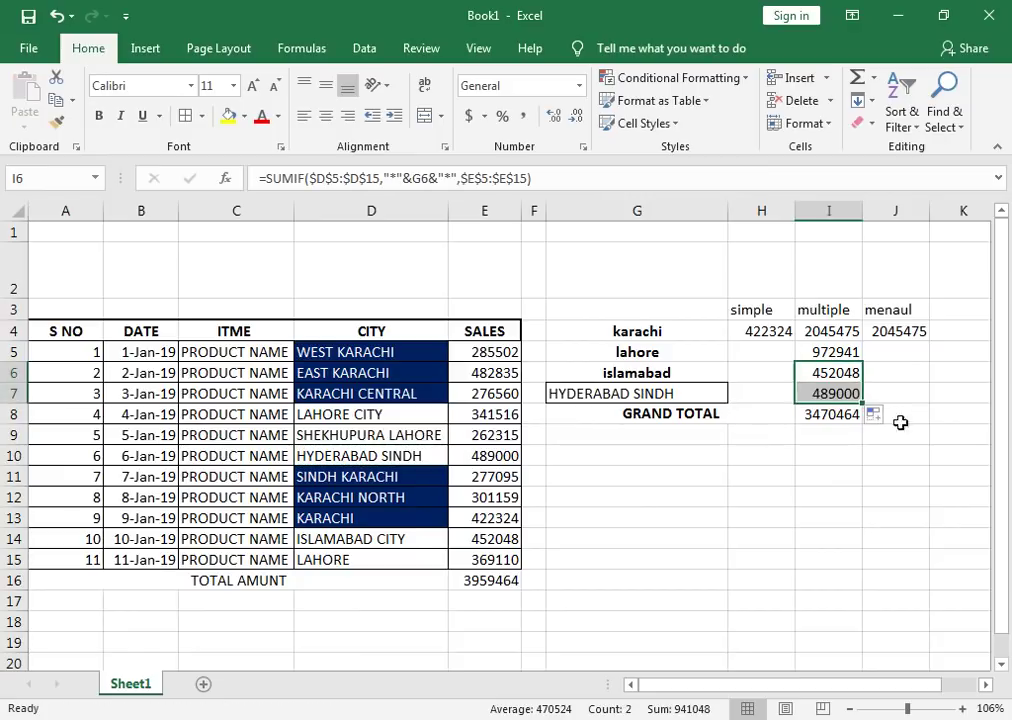
left_click(813, 420)
key("alt+equal")
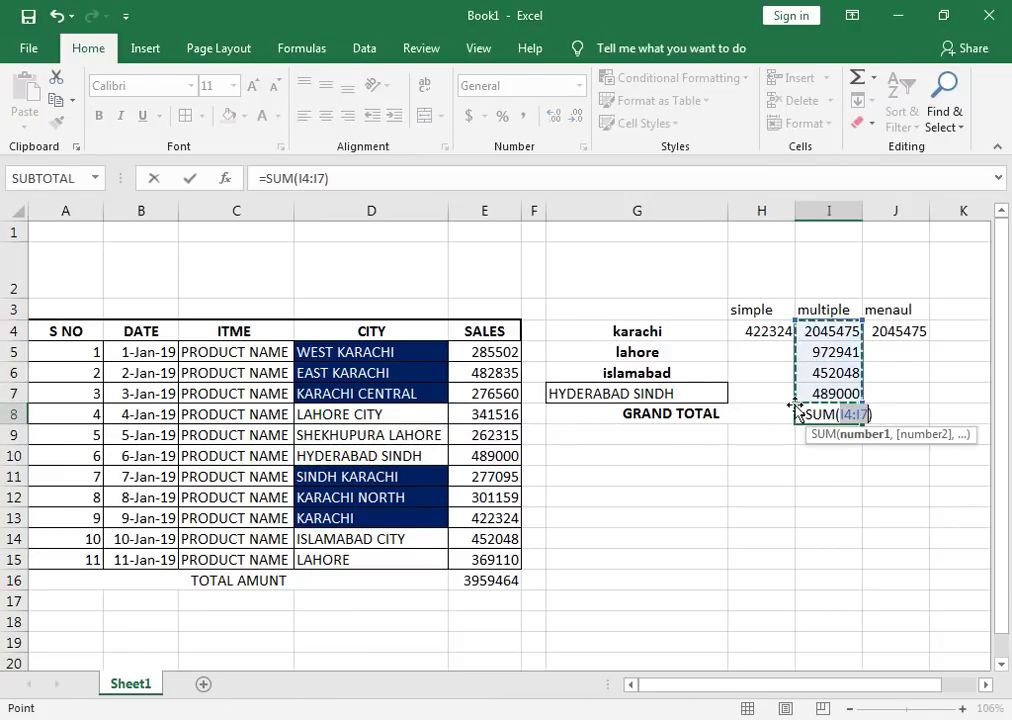
key("Return")
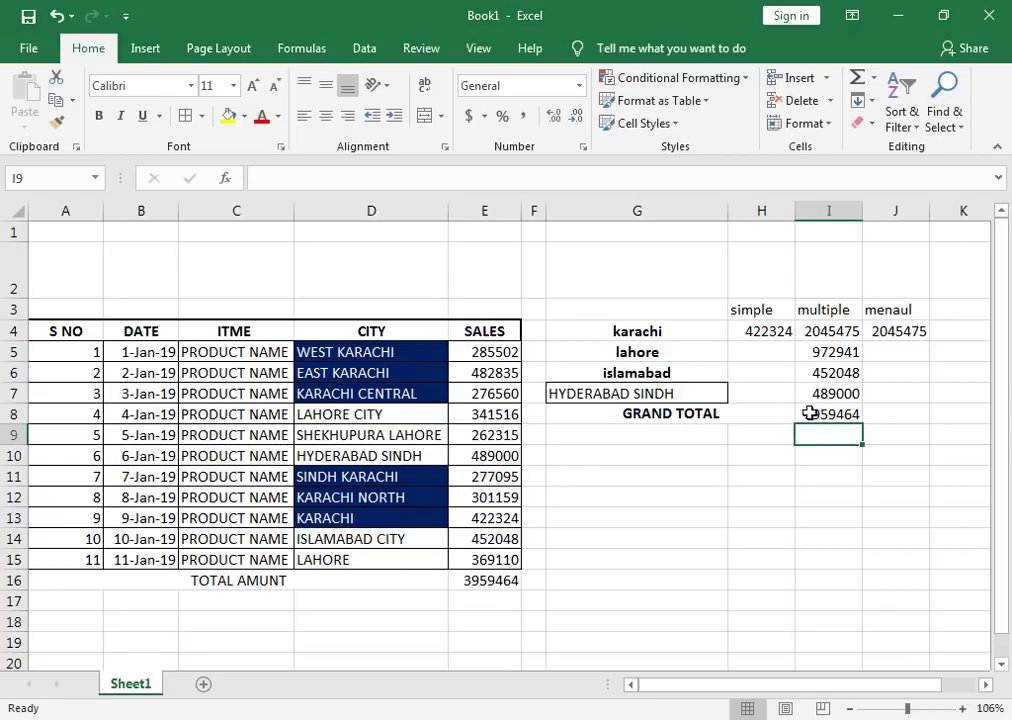
Step: Format Painter HYDERABAD SINDH's formatting onto karachi, lahore and islamabad in G4:G6
left_click(638, 334)
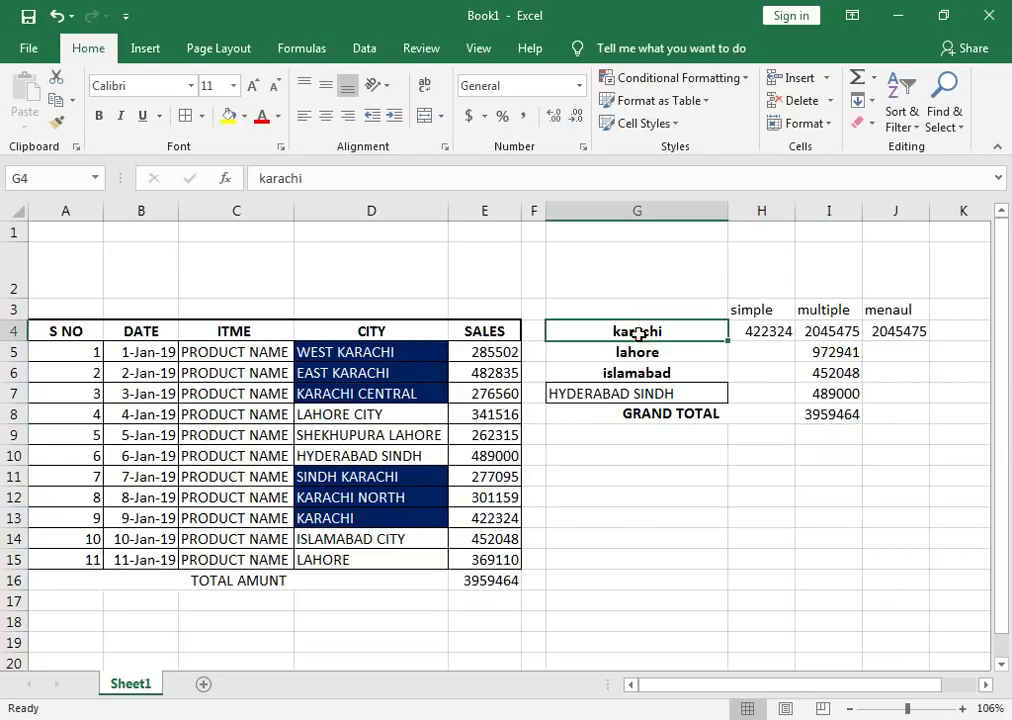
left_click(621, 409)
left_click(619, 394)
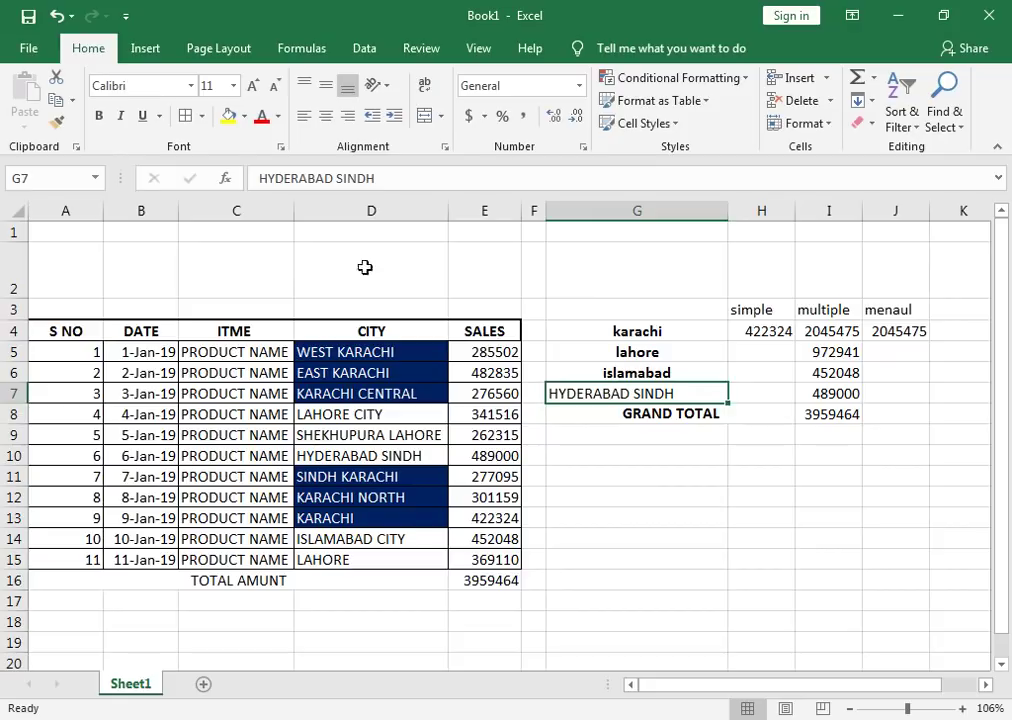
left_click(58, 120)
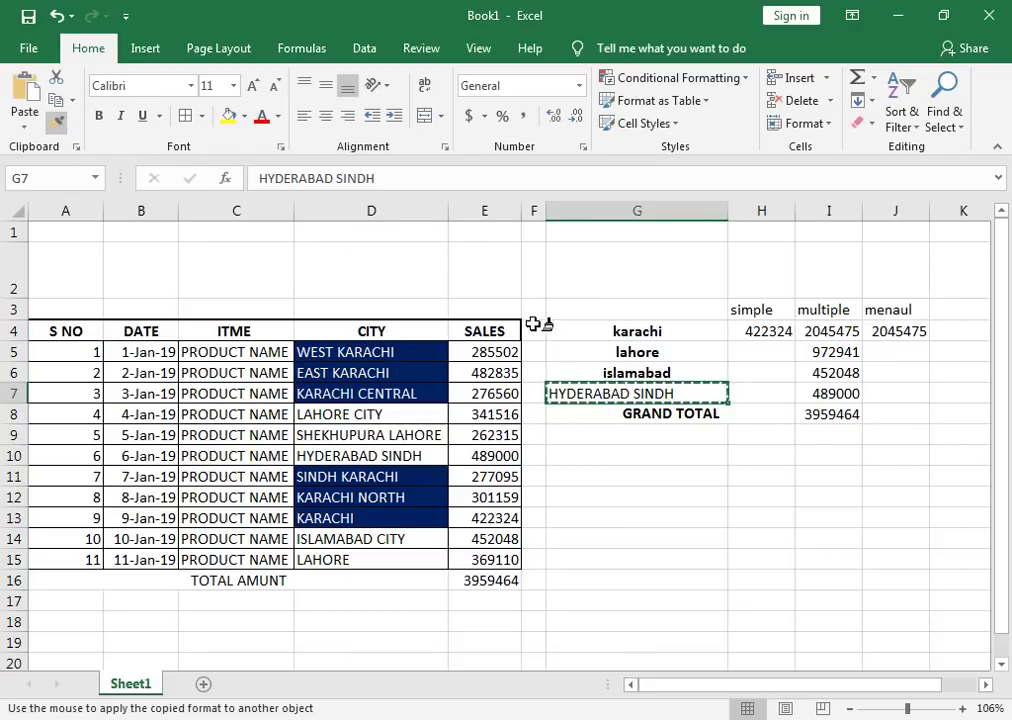
left_click_drag(597, 374, 596, 334)
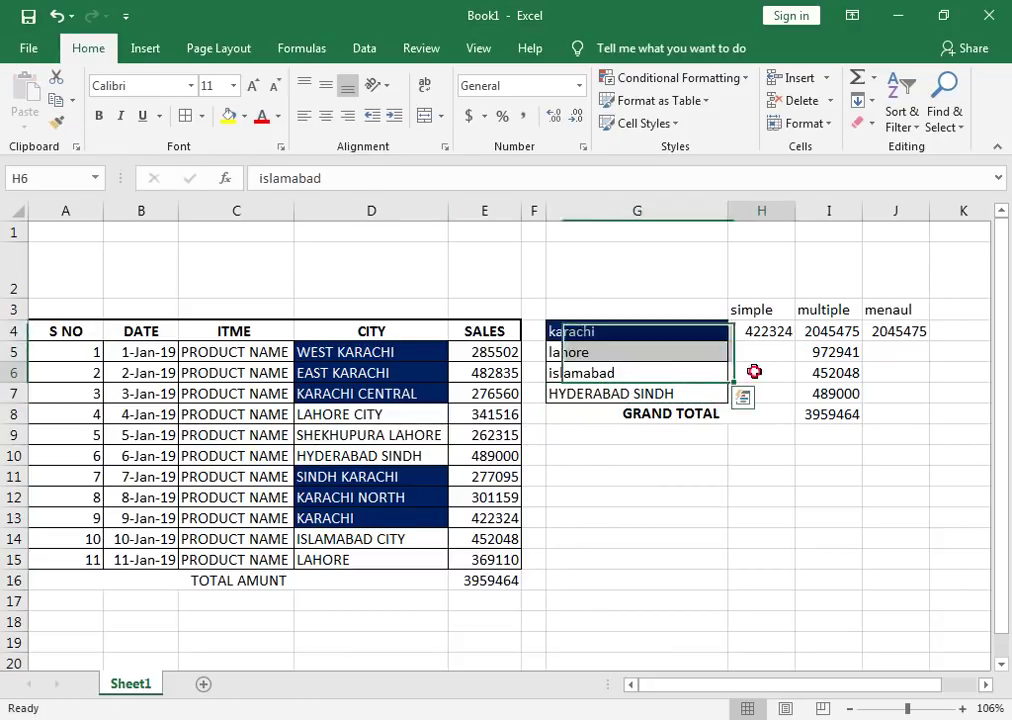
Step: Format Painter karachi's formatting onto G5:G7, lahore through HYDERABAD SINDH
left_click(661, 331)
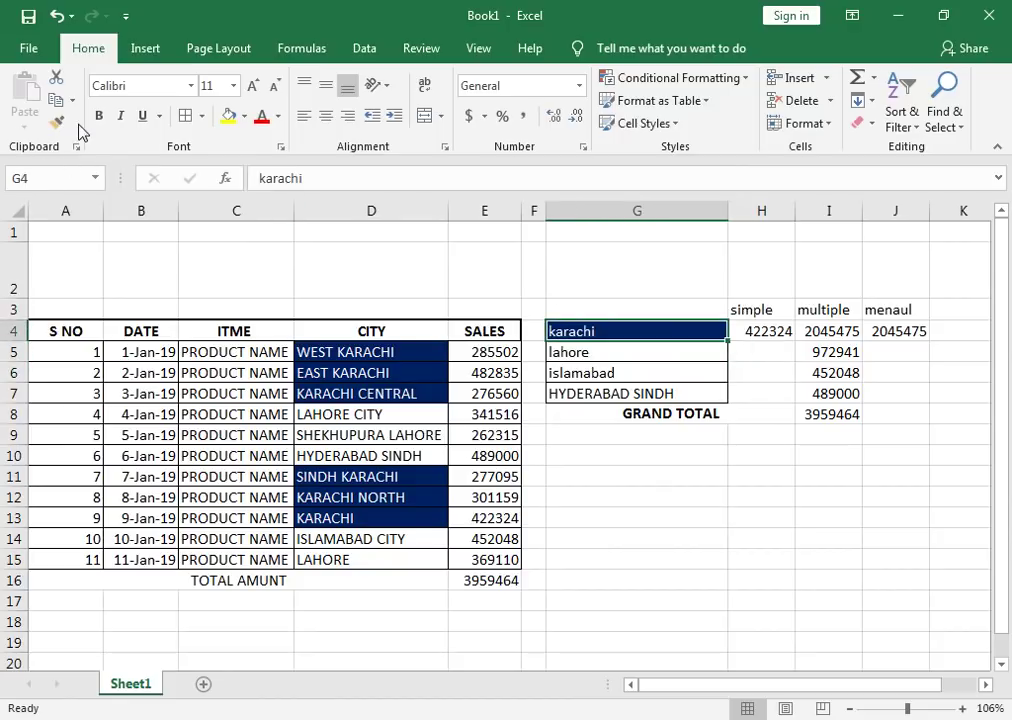
left_click(58, 120)
left_click_drag(592, 352, 604, 393)
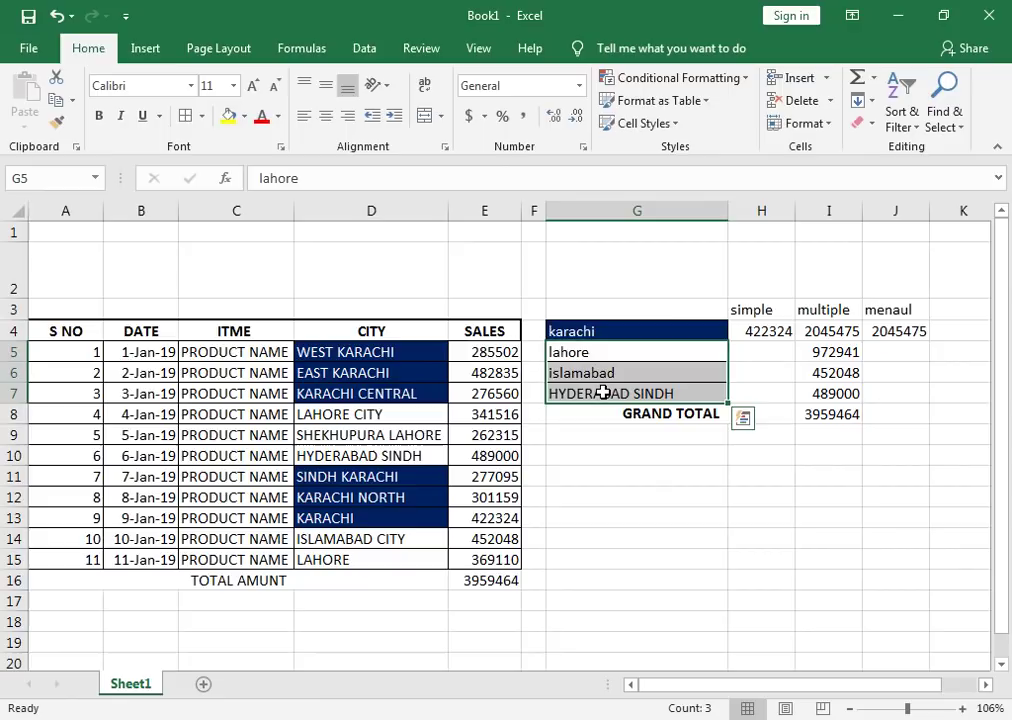
key("Right")
key("Right")
key("Down")
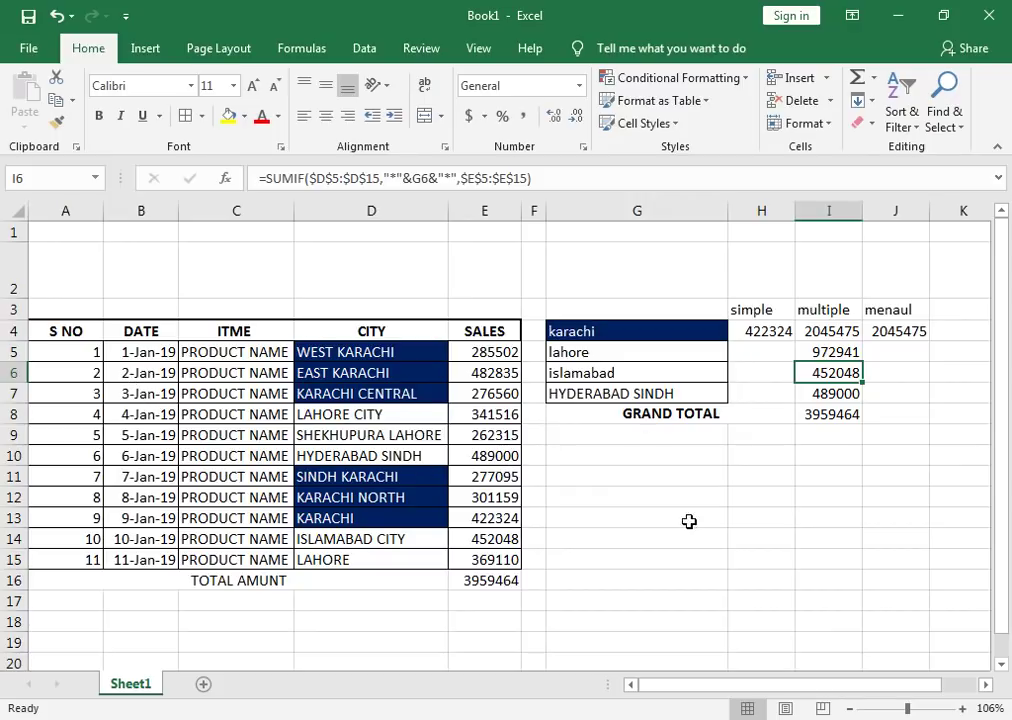
Step: Enter the headings START DATE in H10 and END DATE in I10
left_click(733, 456)
type("START DATE")
key("Tab")
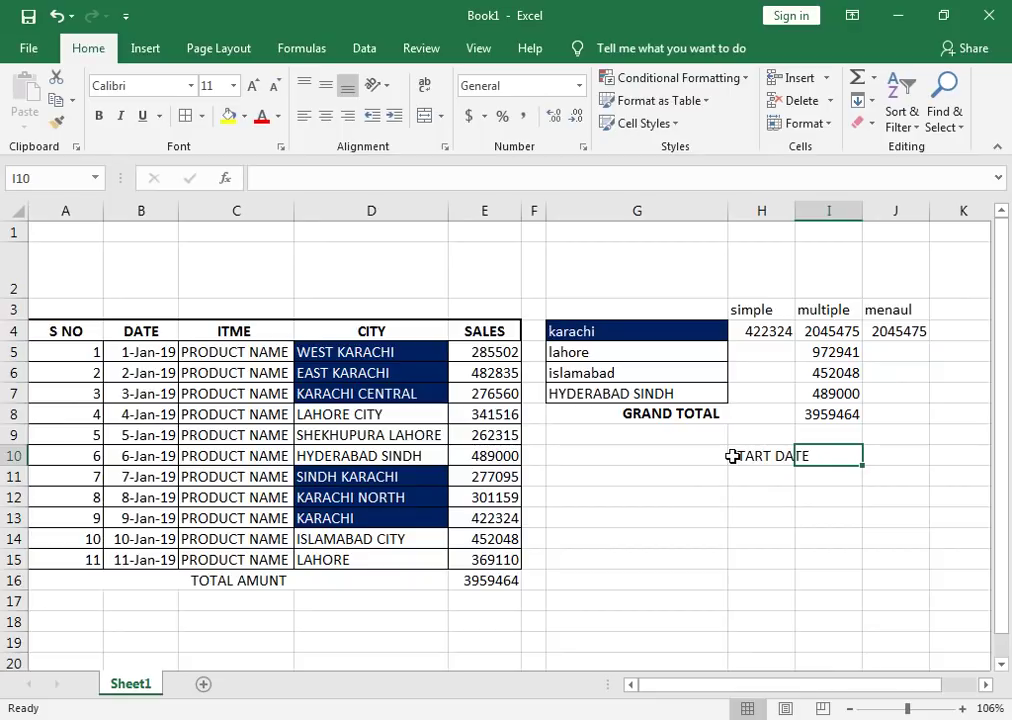
type("END ")
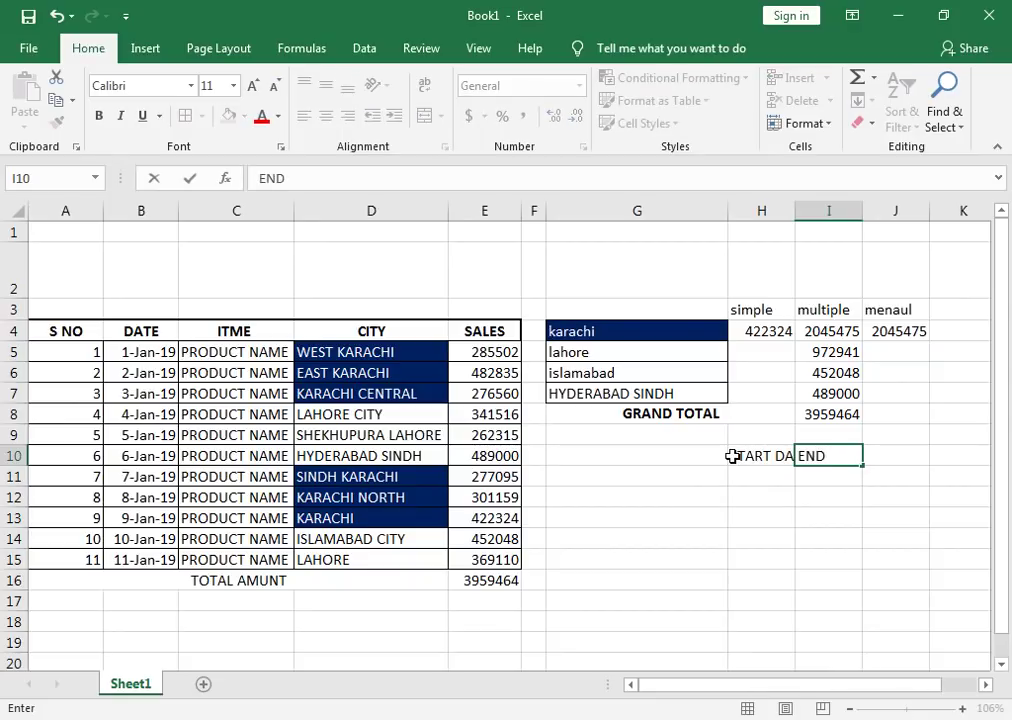
type("DA")
key("Return")
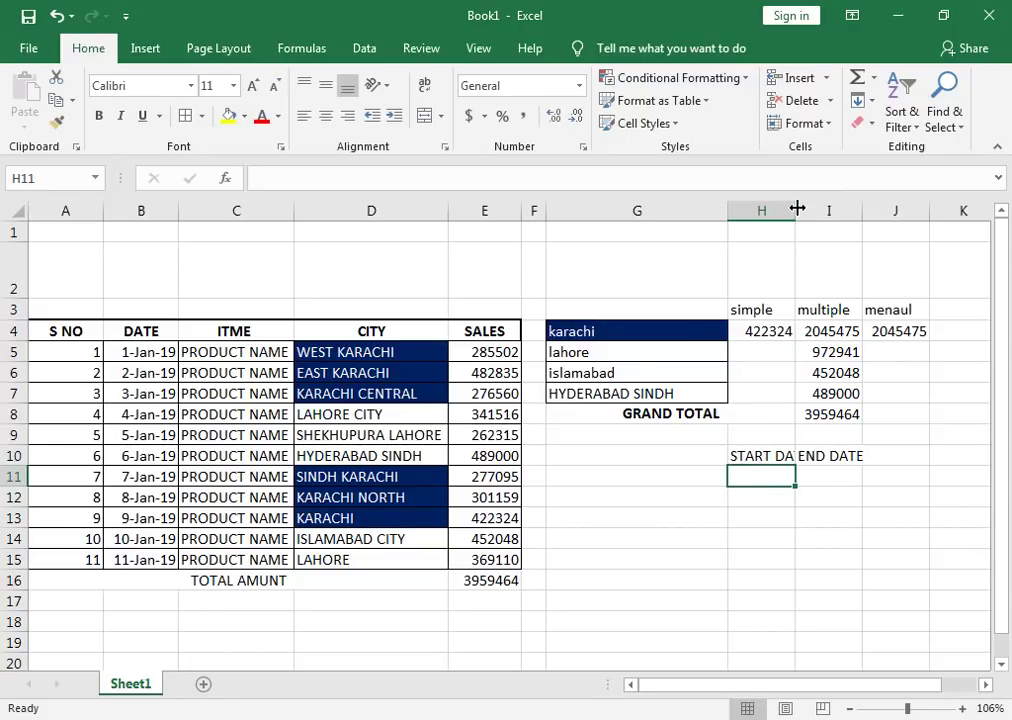
Step: Autofit column H to fit the START DATE heading
double_click(796, 210)
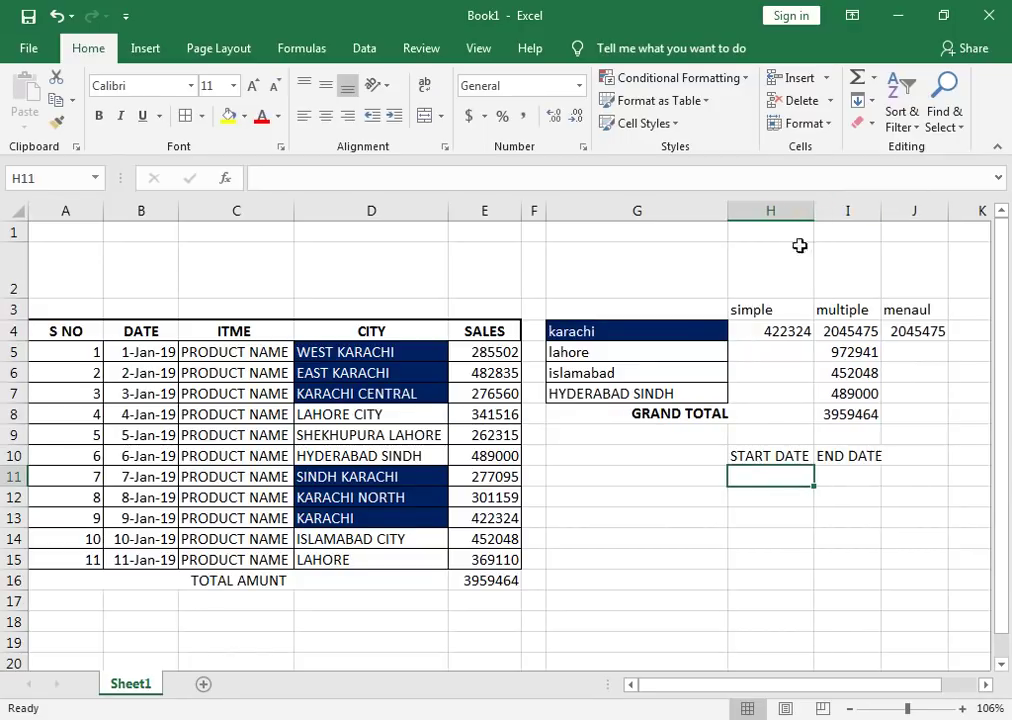
left_click_drag(785, 456, 818, 467)
left_click(799, 482)
type("=")
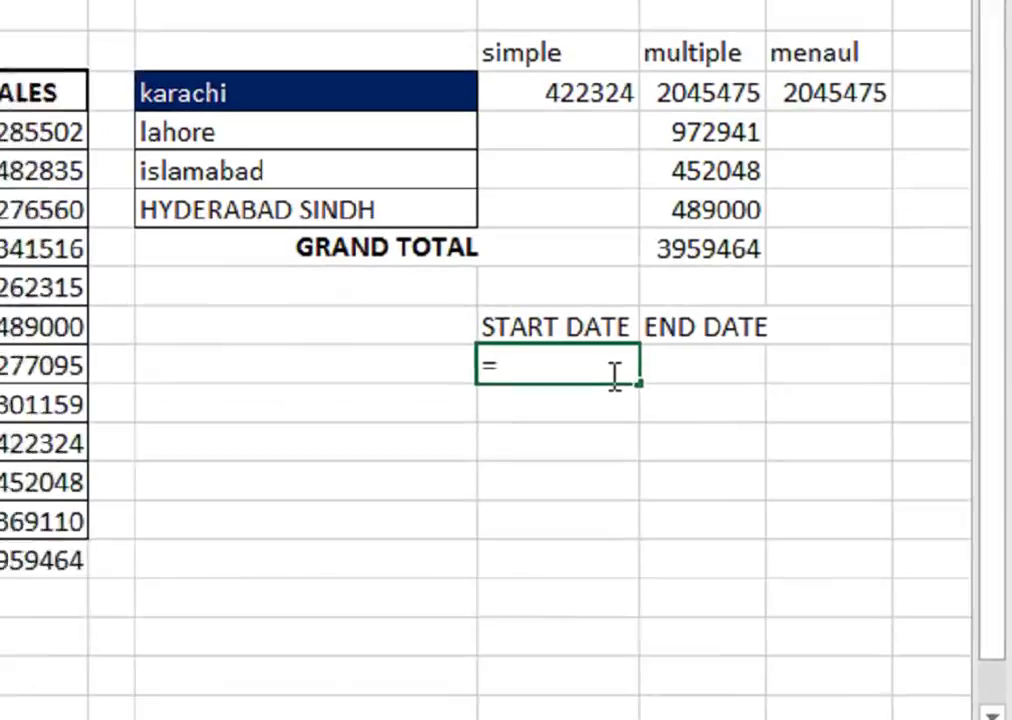
type("SUM")
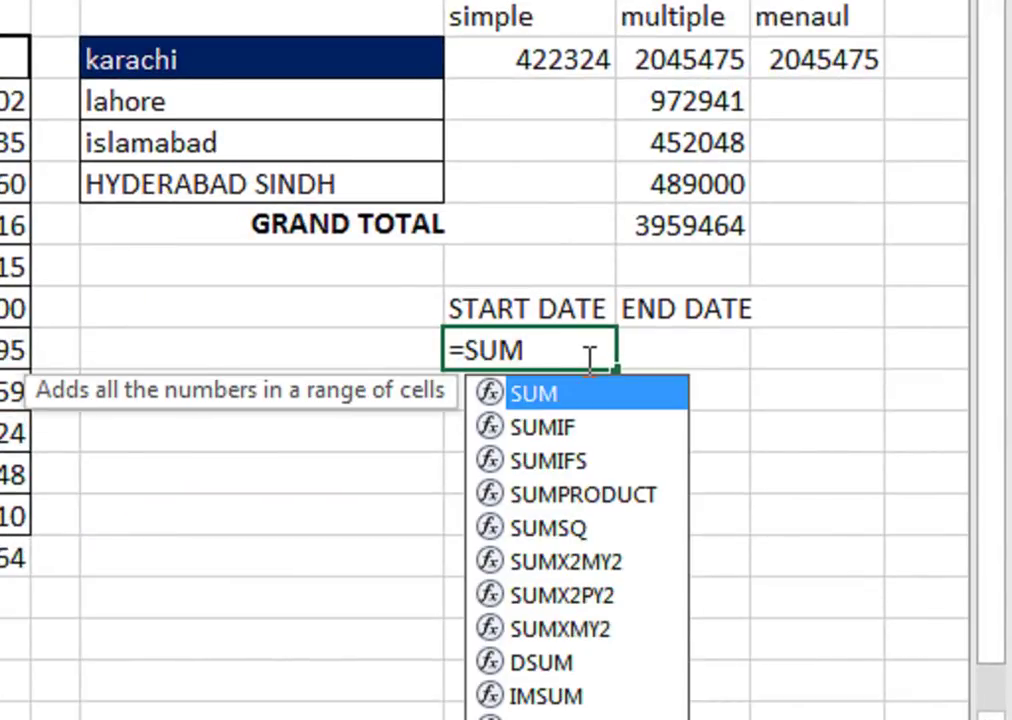
type("IFS")
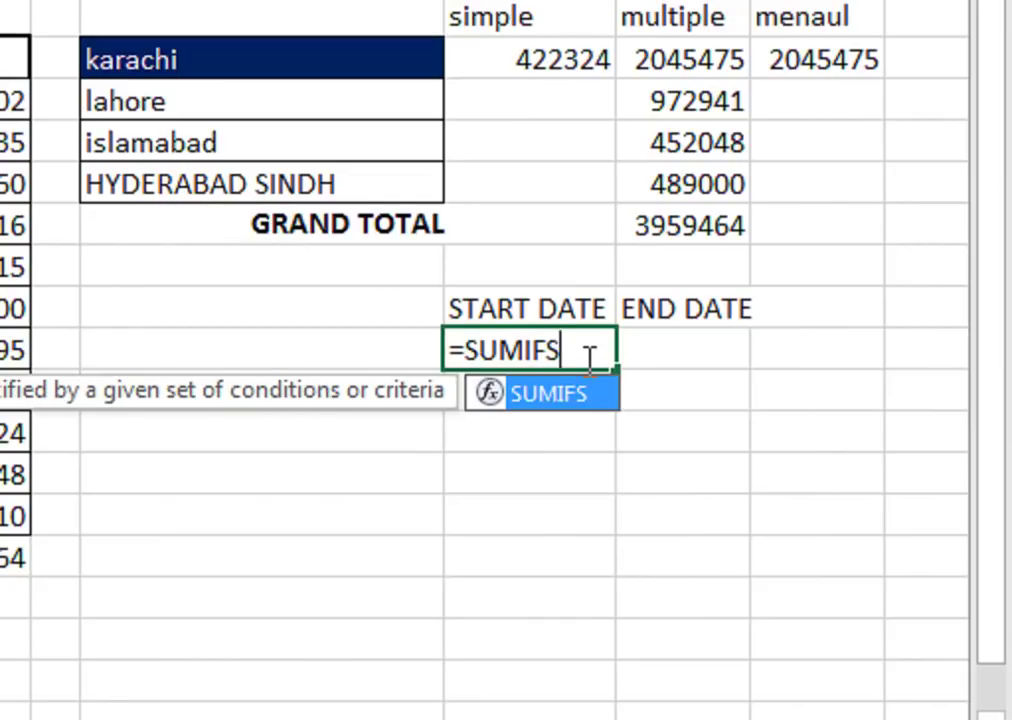
type("(")
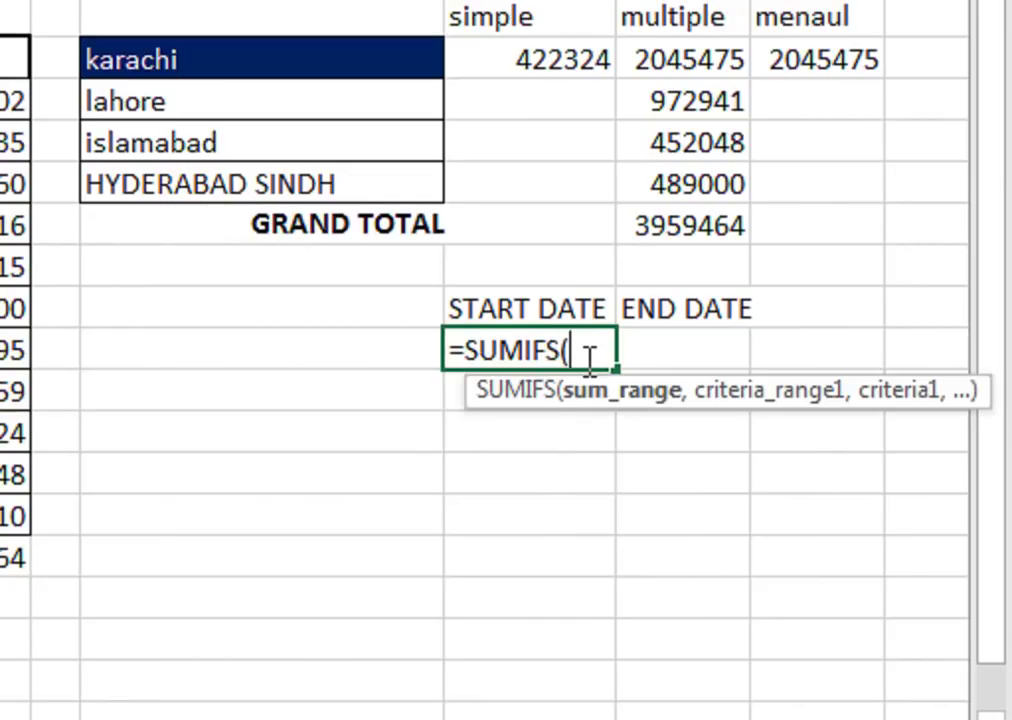
type("(")
Step: Build =SUMIFS(E5:E15,B5:B15,">="&B7, in H11 for sales from the start date
key("BackSpace")
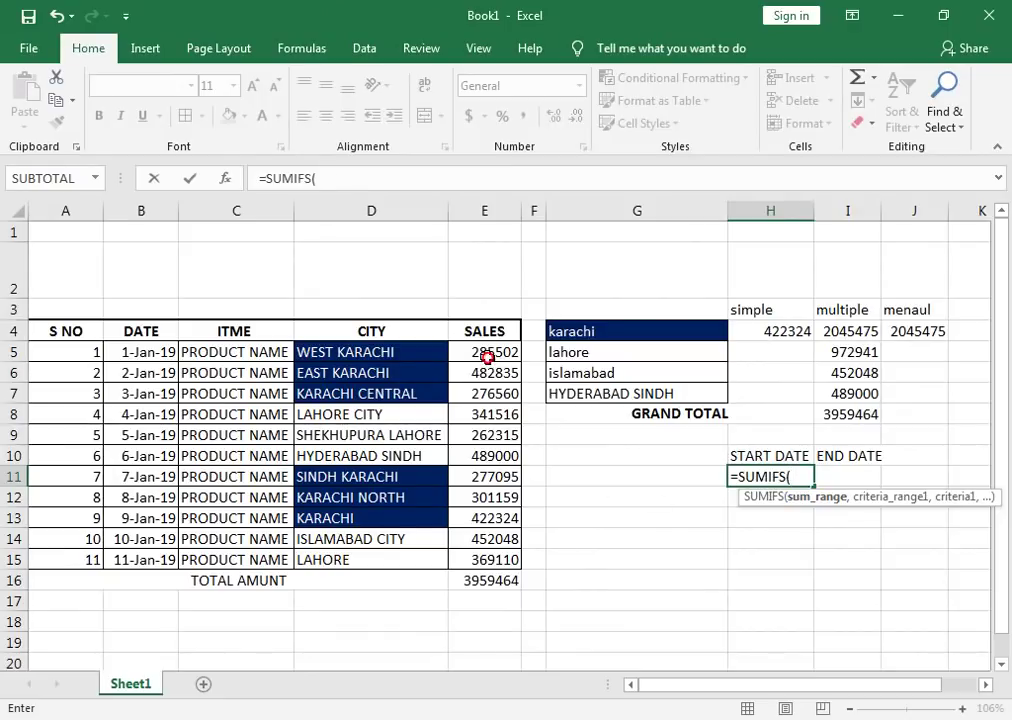
left_click_drag(488, 357, 469, 552)
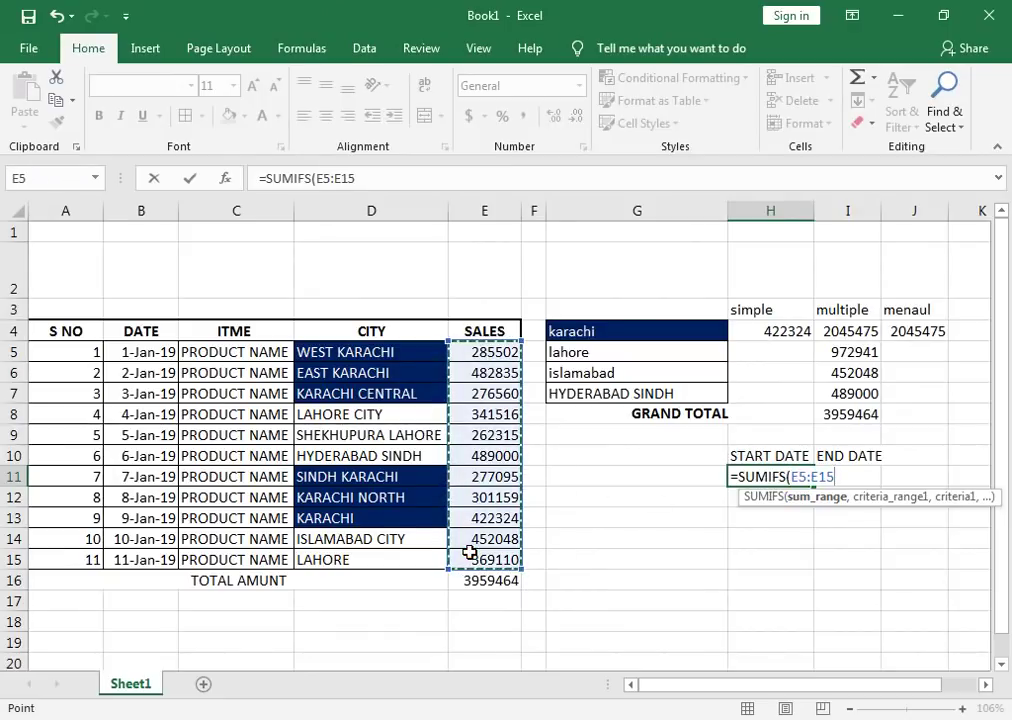
type(",")
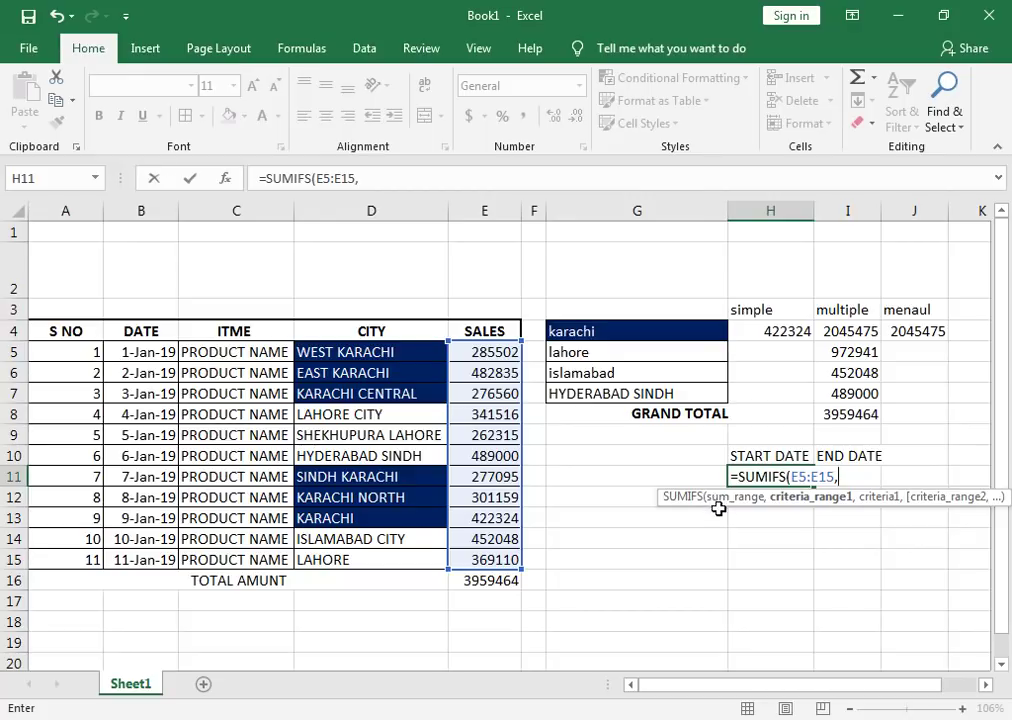
left_click_drag(139, 350, 140, 560)
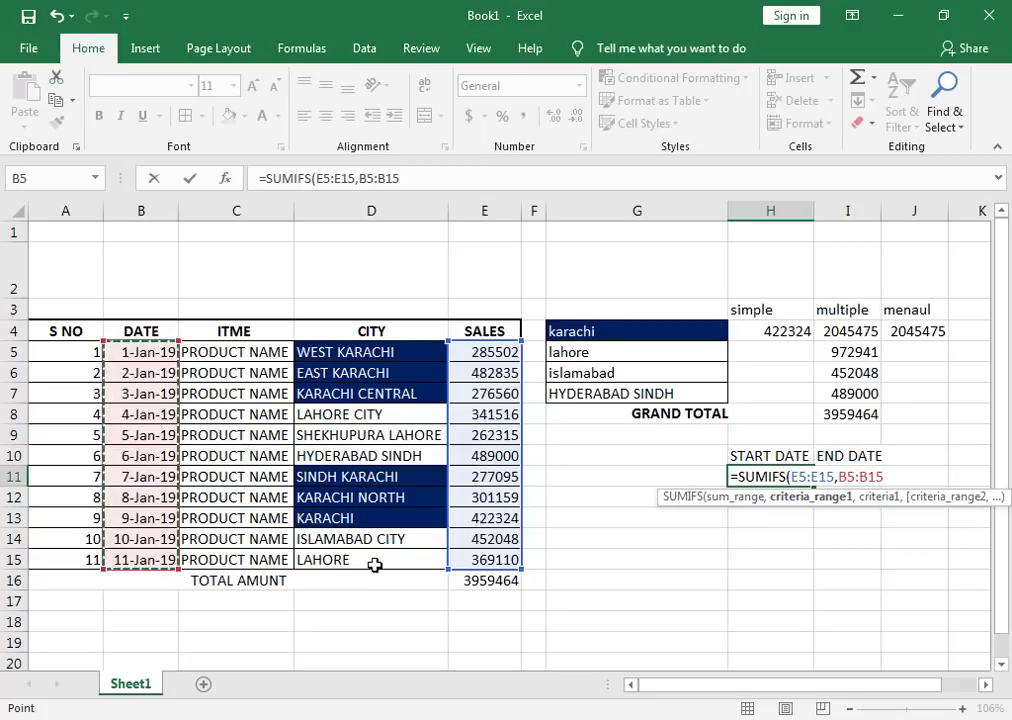
type(",\">=")
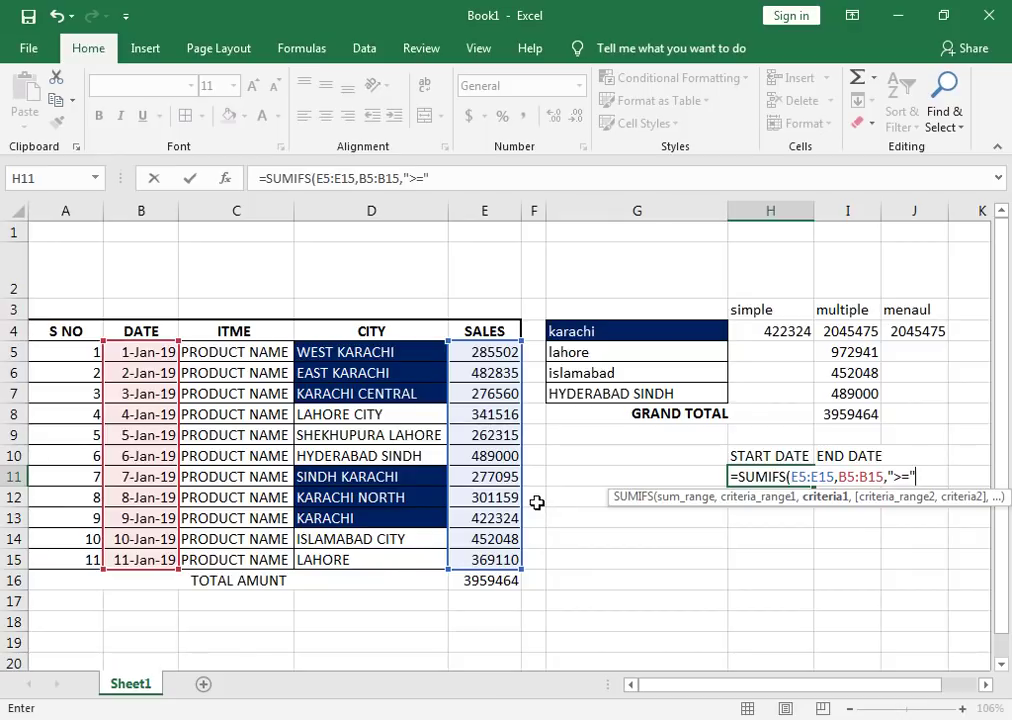
type("&")
left_click(141, 396)
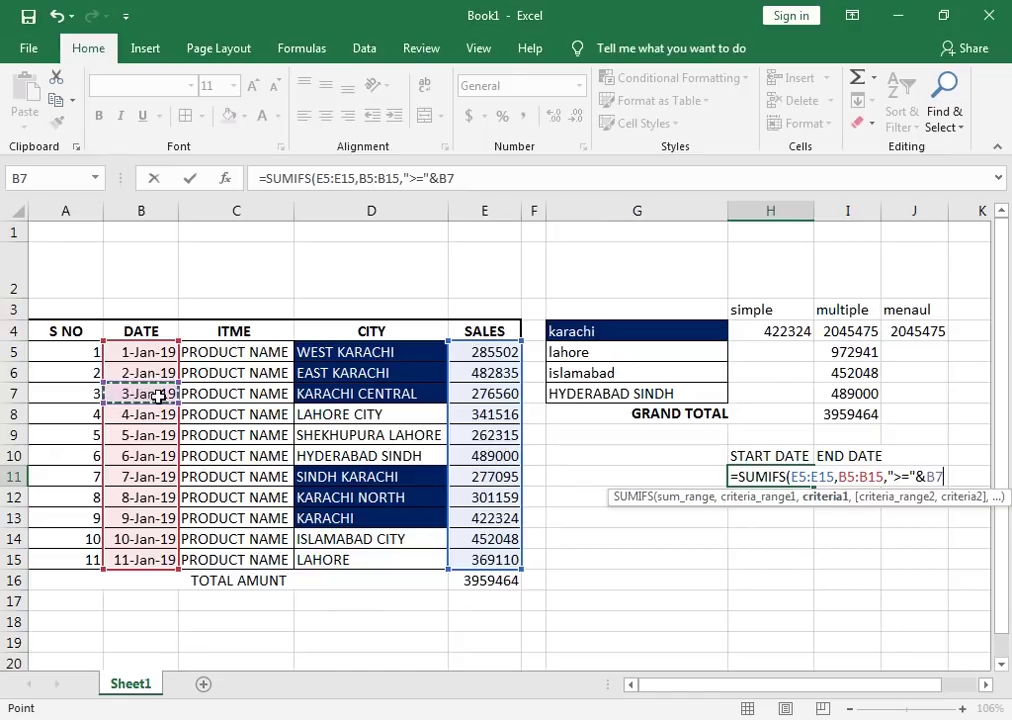
type(",")
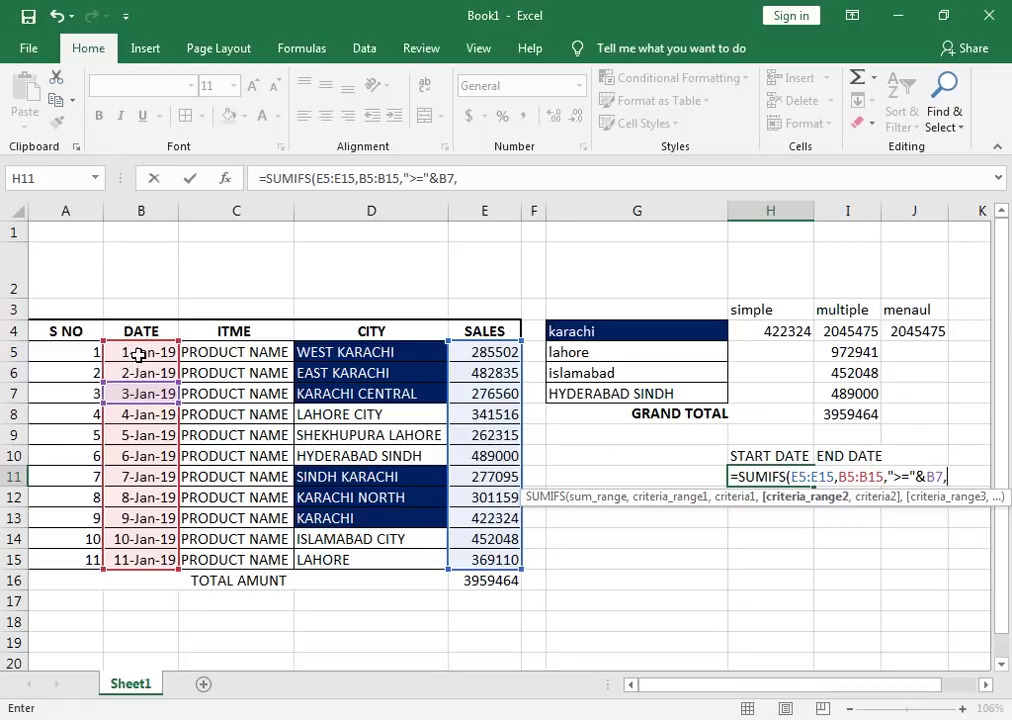
Step: Add the B5:B15,"<="&B10 end-date condition and close H11's SUMIFS, giving 1369391
left_click_drag(138, 351, 133, 593)
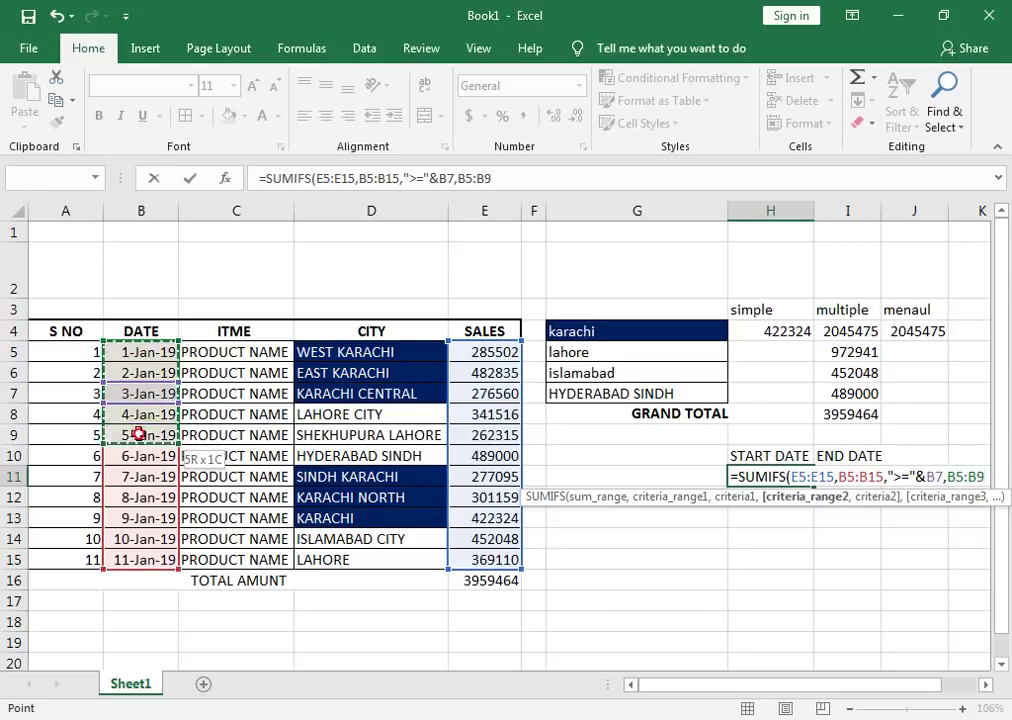
left_click_drag(135, 561, 135, 561)
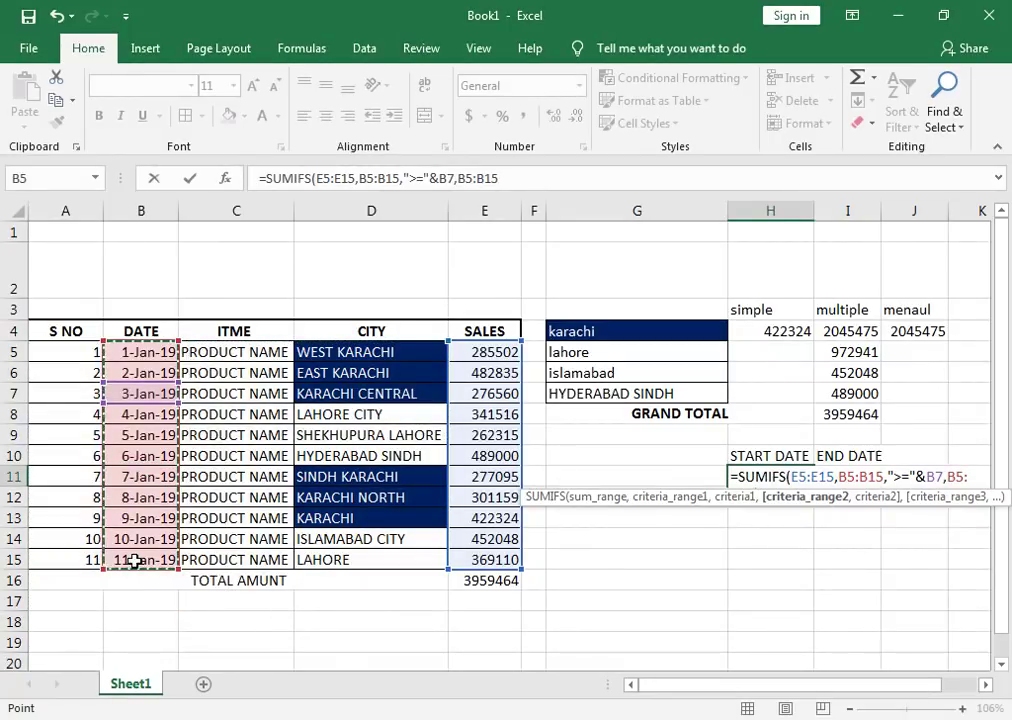
type(",\">")
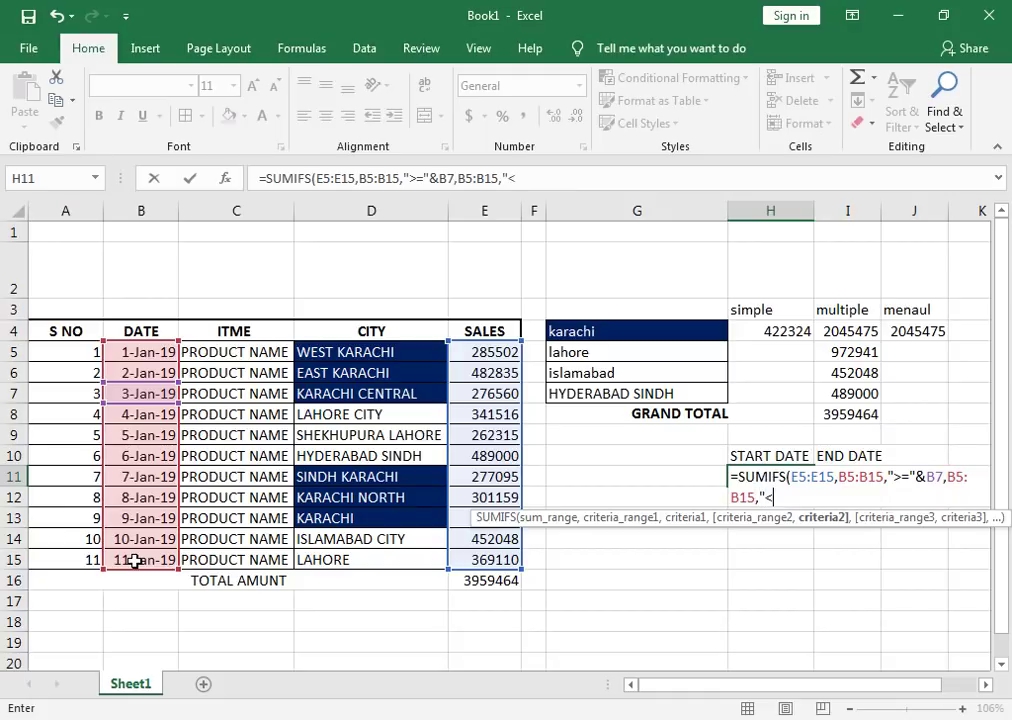
type("=")
type("&")
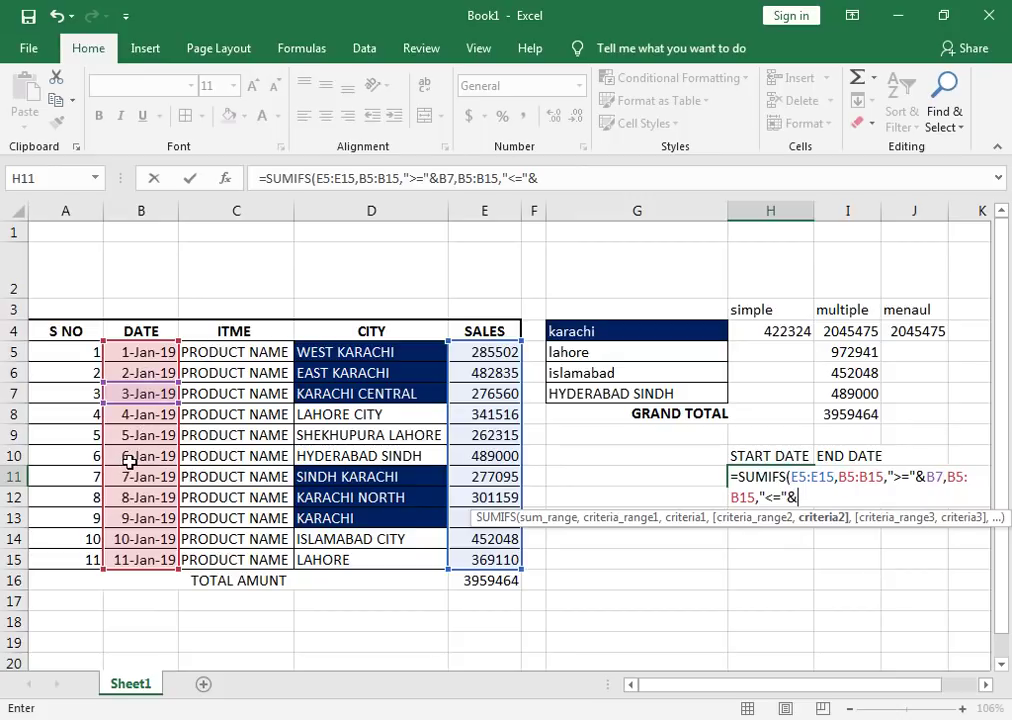
left_click(130, 461)
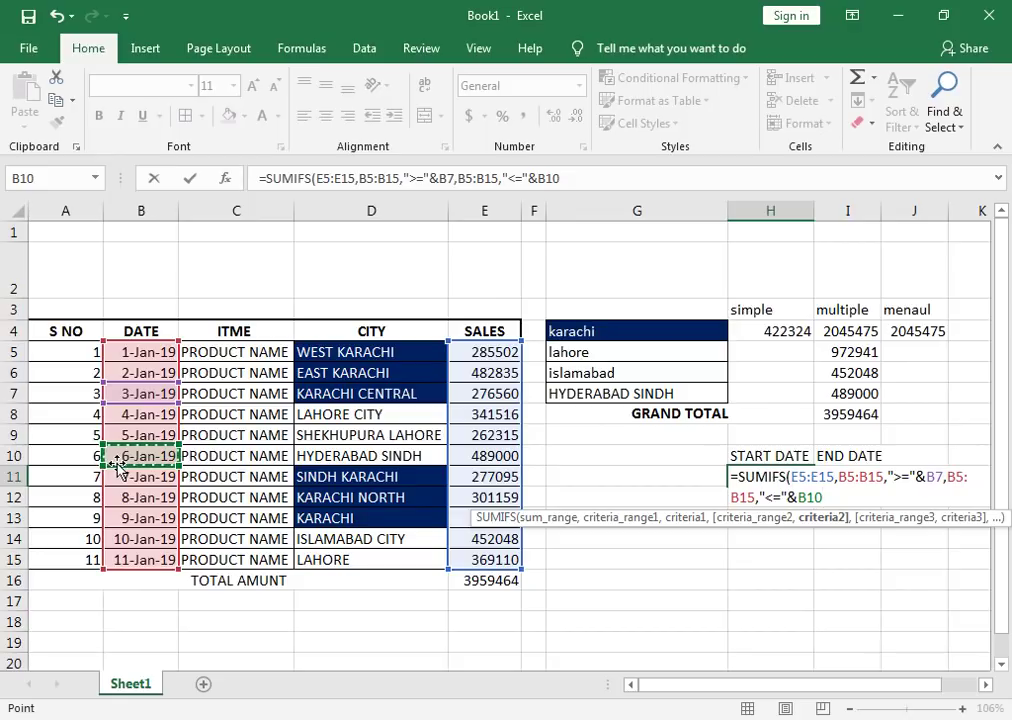
type(")")
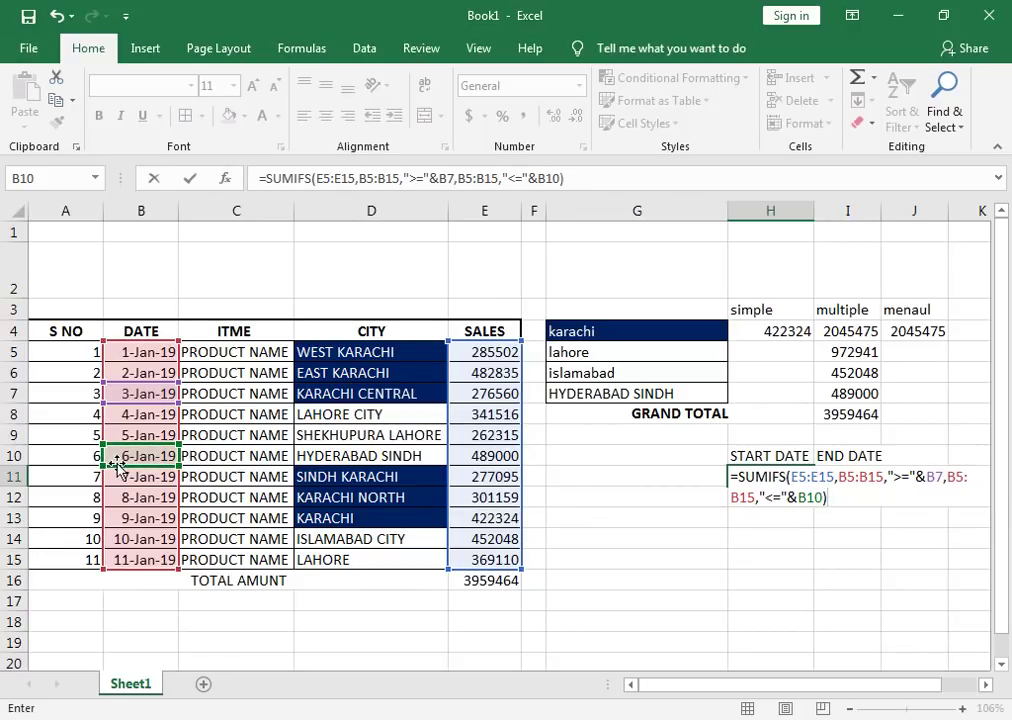
key("Return")
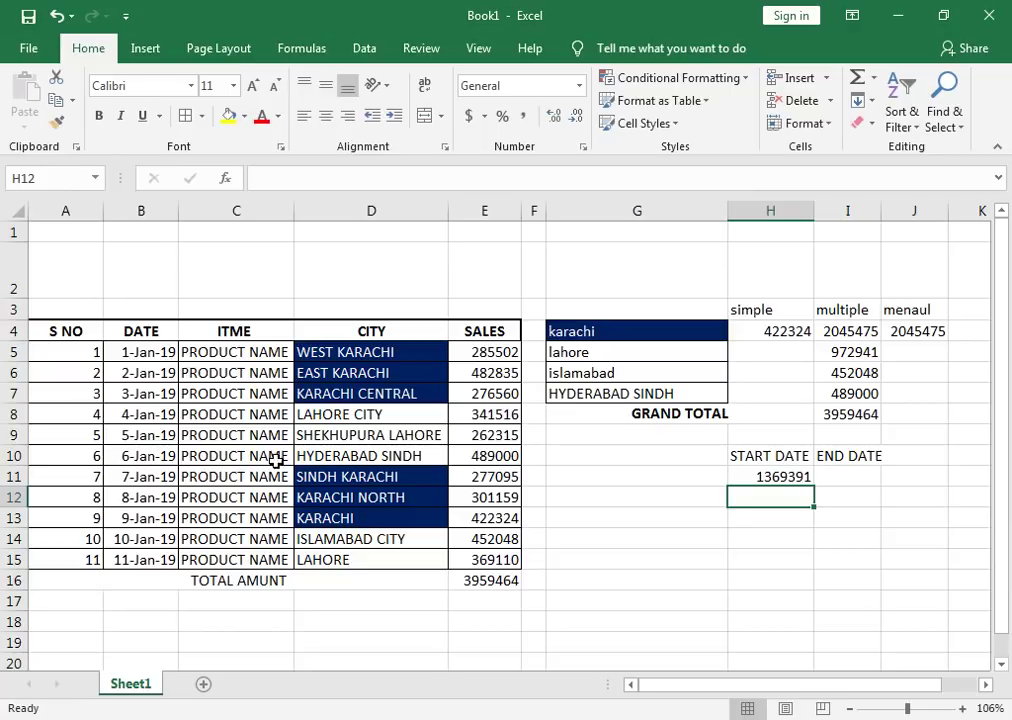
left_click(692, 453)
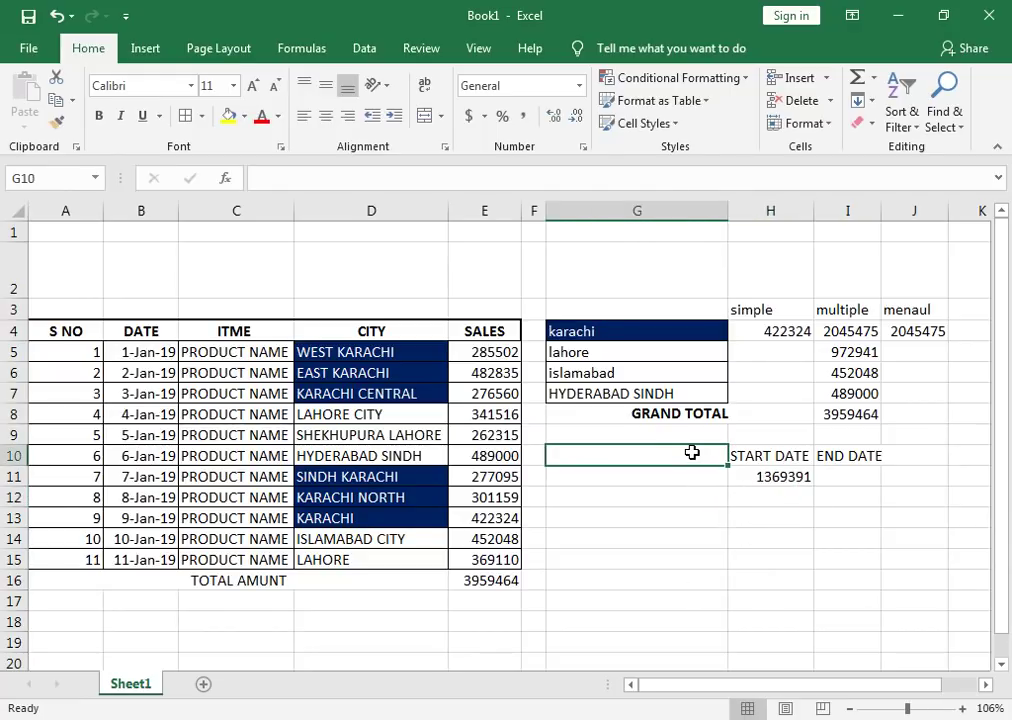
type("=")
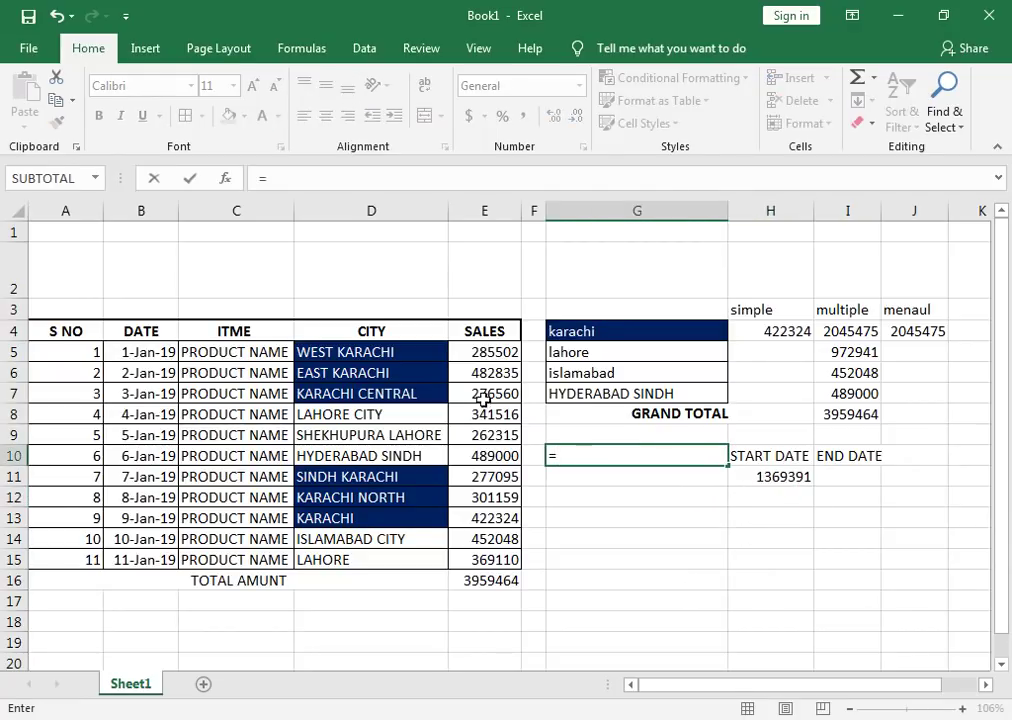
left_click(484, 396)
type("+")
left_click(496, 414)
type("+")
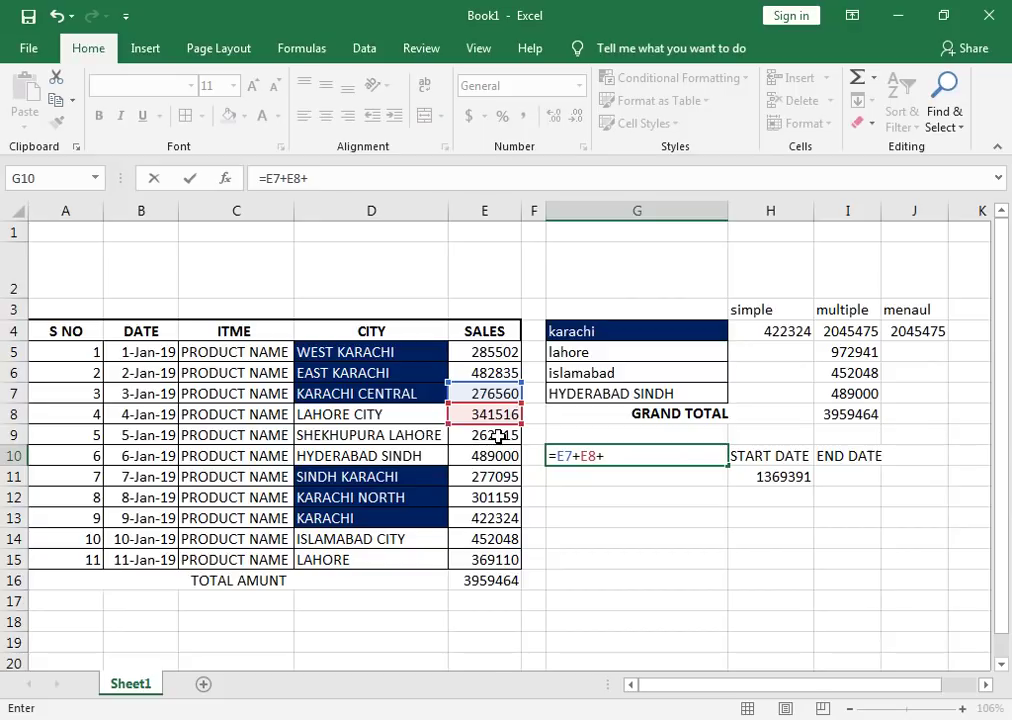
left_click(498, 436)
type("+")
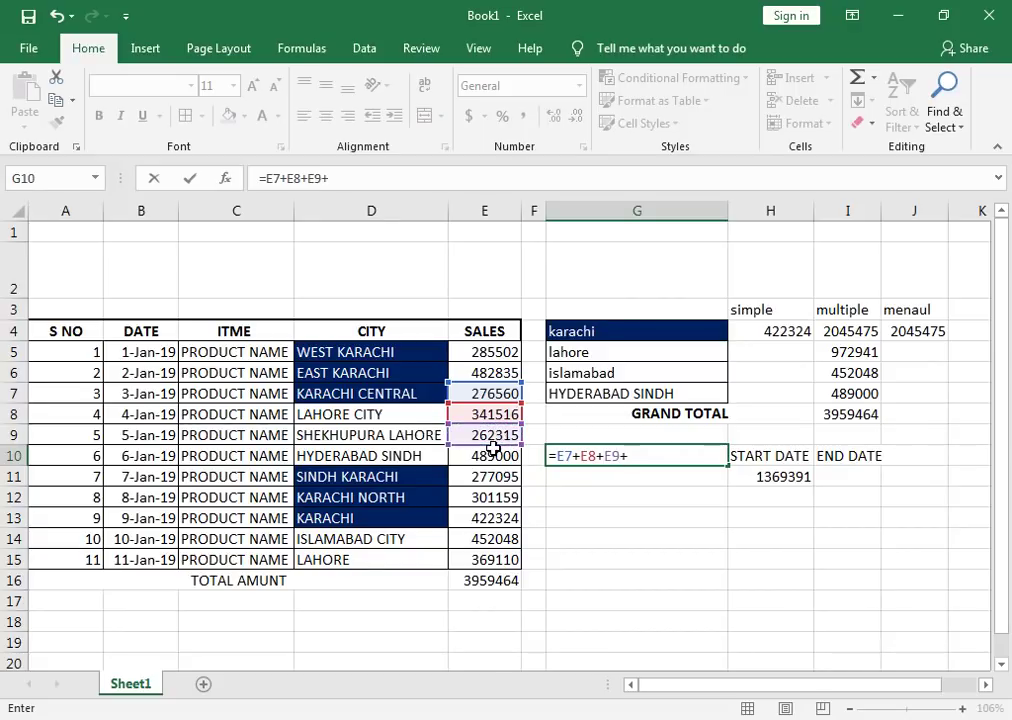
left_click(494, 455)
key("Return")
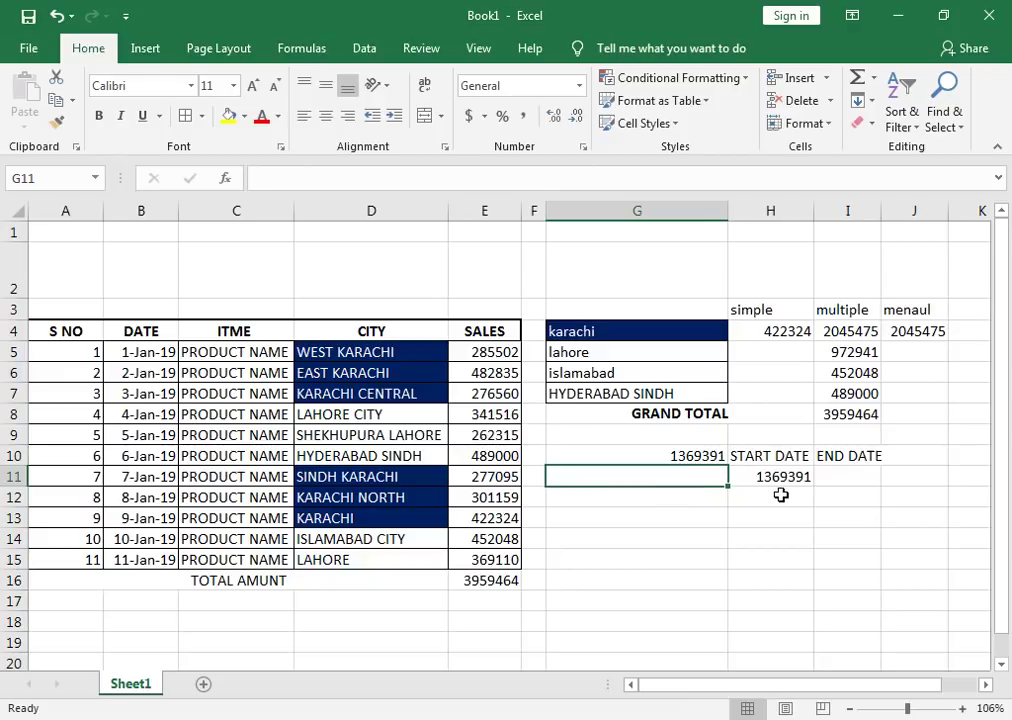
left_click(698, 456)
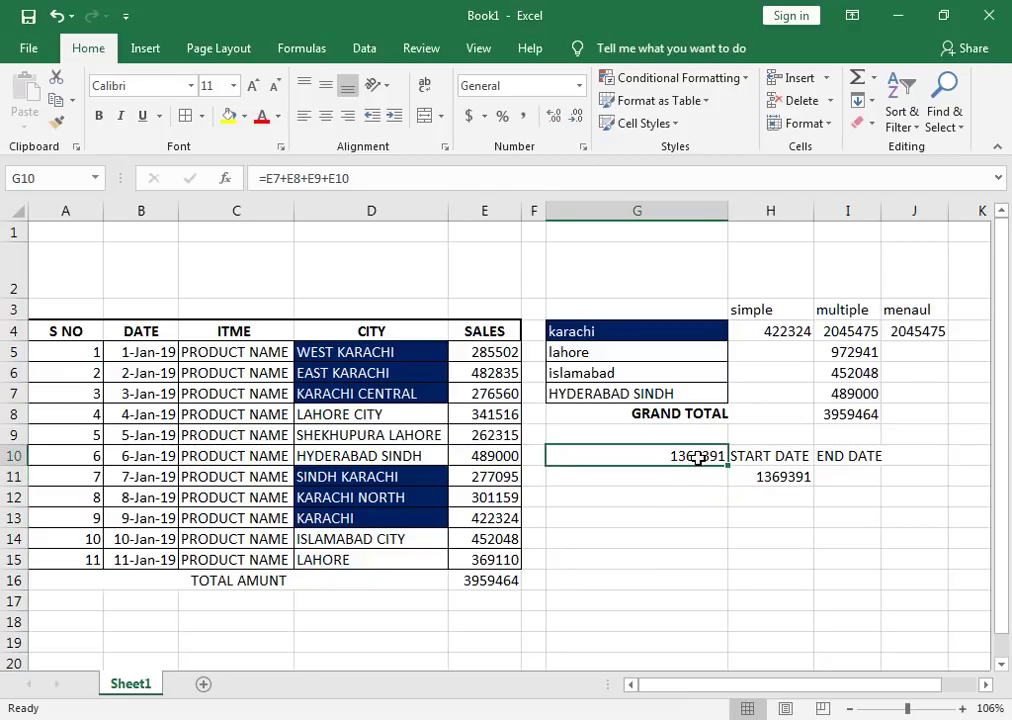
key("Delete")
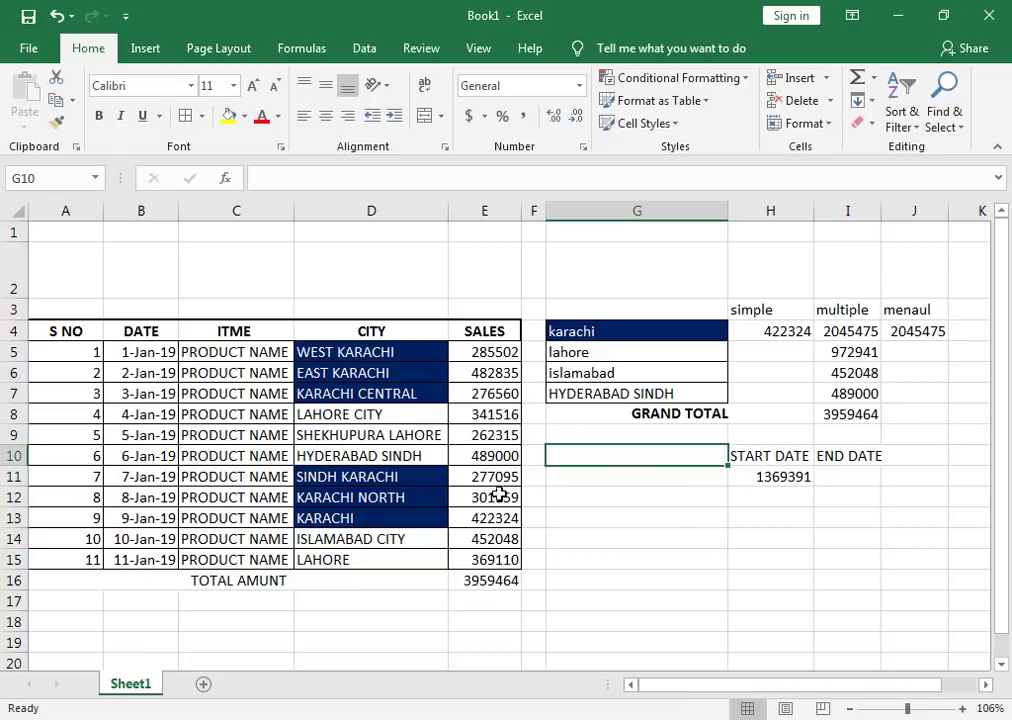
left_click(780, 482)
Step: Move the date-range total to H12 and copy 3-Jan-19 from B7 into H11
left_click_drag(780, 485, 780, 505)
left_click(775, 470)
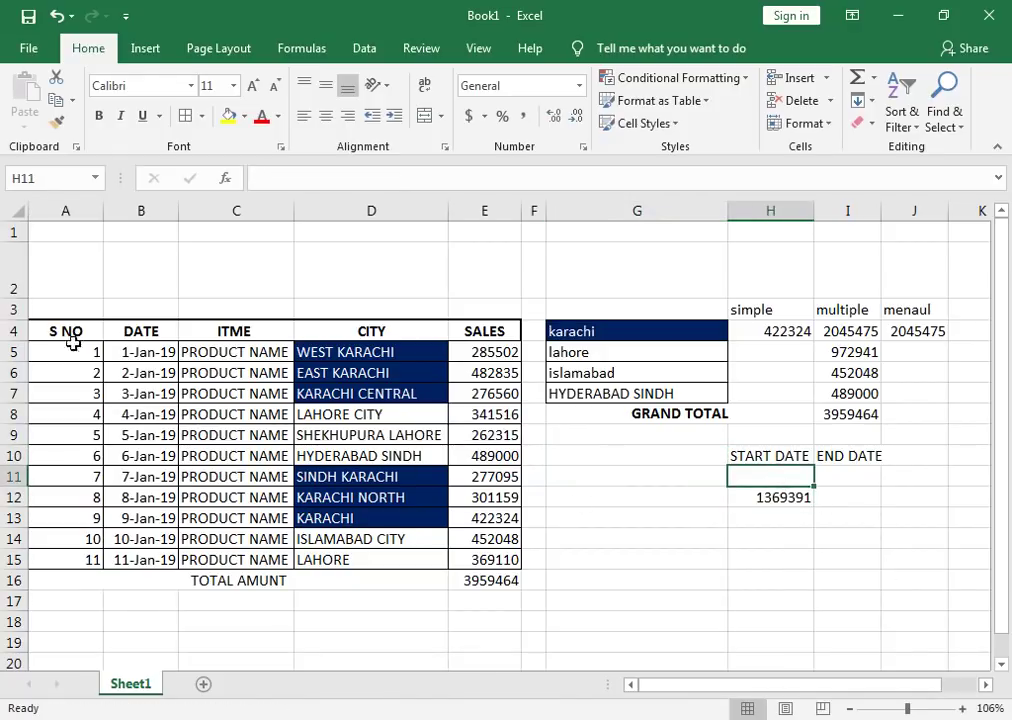
left_click(144, 400)
key("ctrl+c")
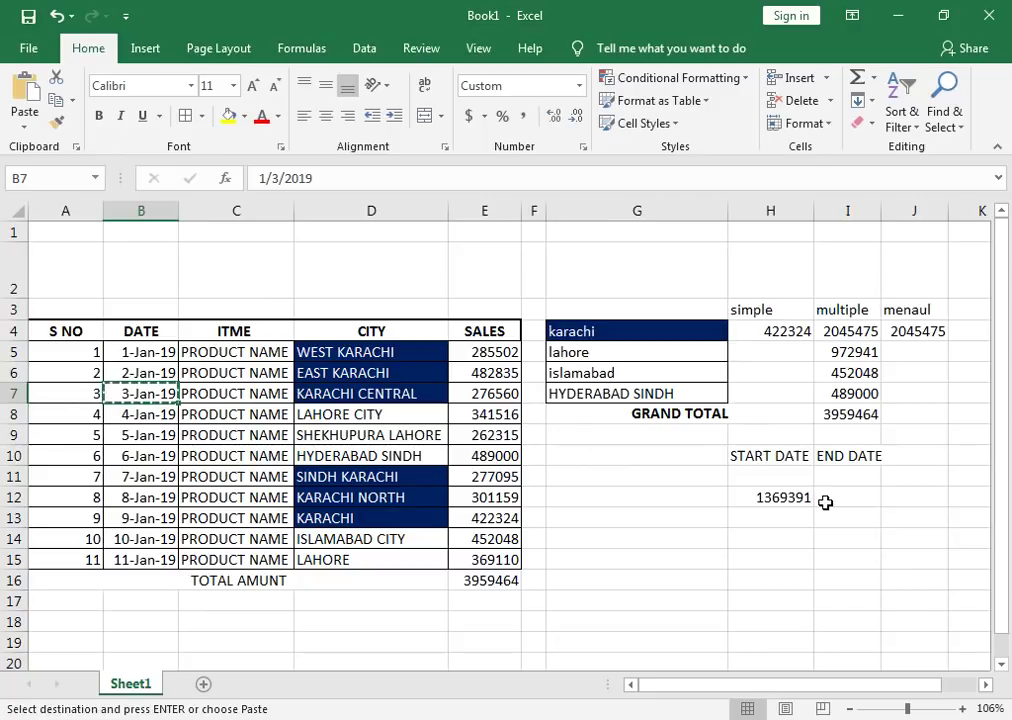
left_click(772, 476)
key("ctrl+v")
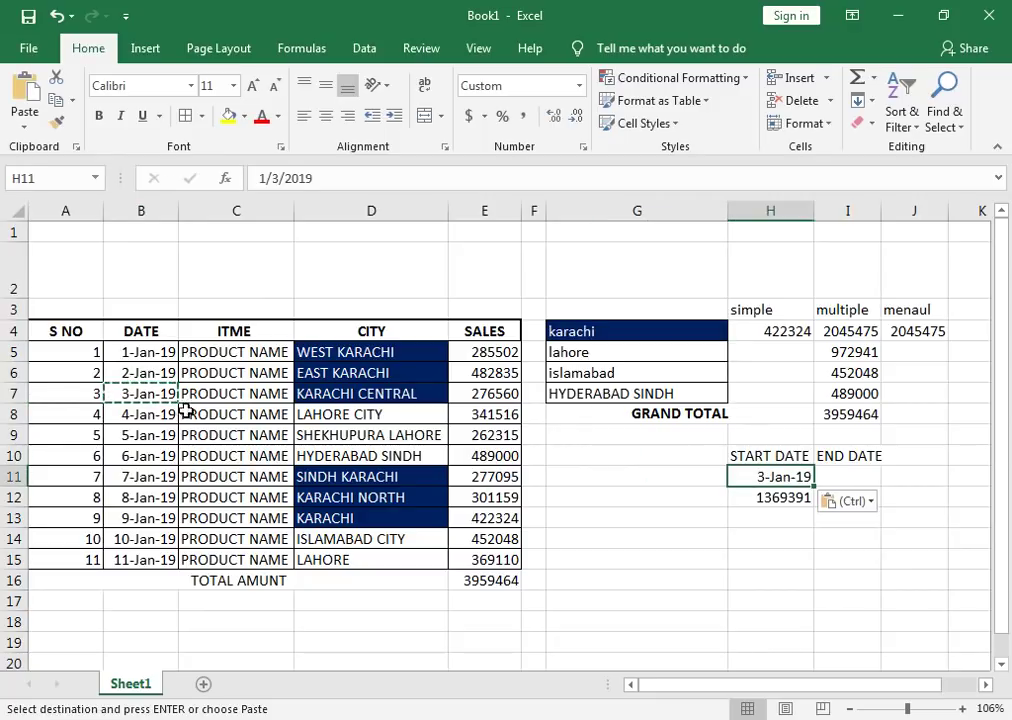
Step: Copy the 6-Jan-19 date from B10 into I11 as the end date
left_click(138, 452)
key("ctrl+c")
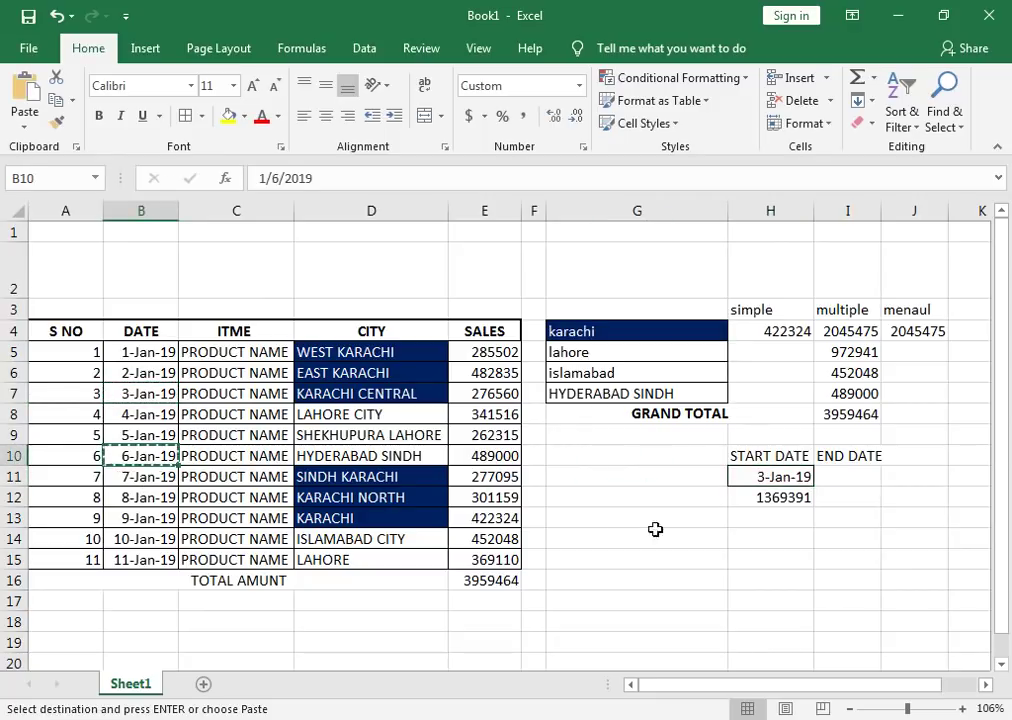
left_click_drag(848, 457, 856, 471)
left_click(856, 471)
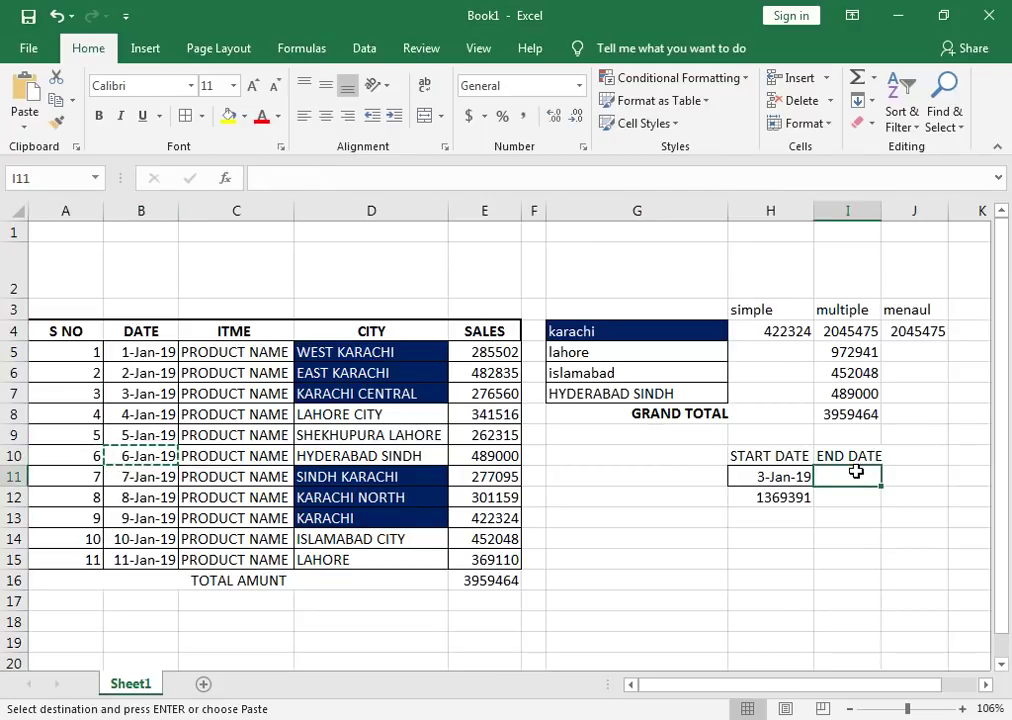
key("ctrl+v")
left_click(762, 499)
Step: Replace B7 and B10 in H12's SUMIFS with H11 and I11, keeping 1369391
double_click(765, 498)
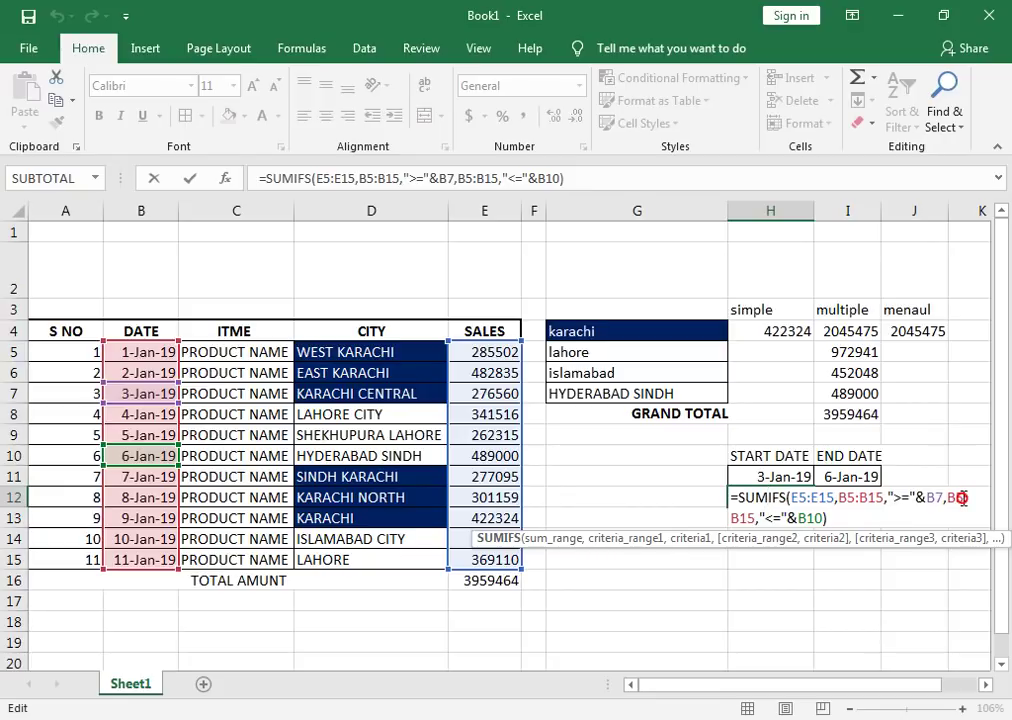
left_click(963, 497)
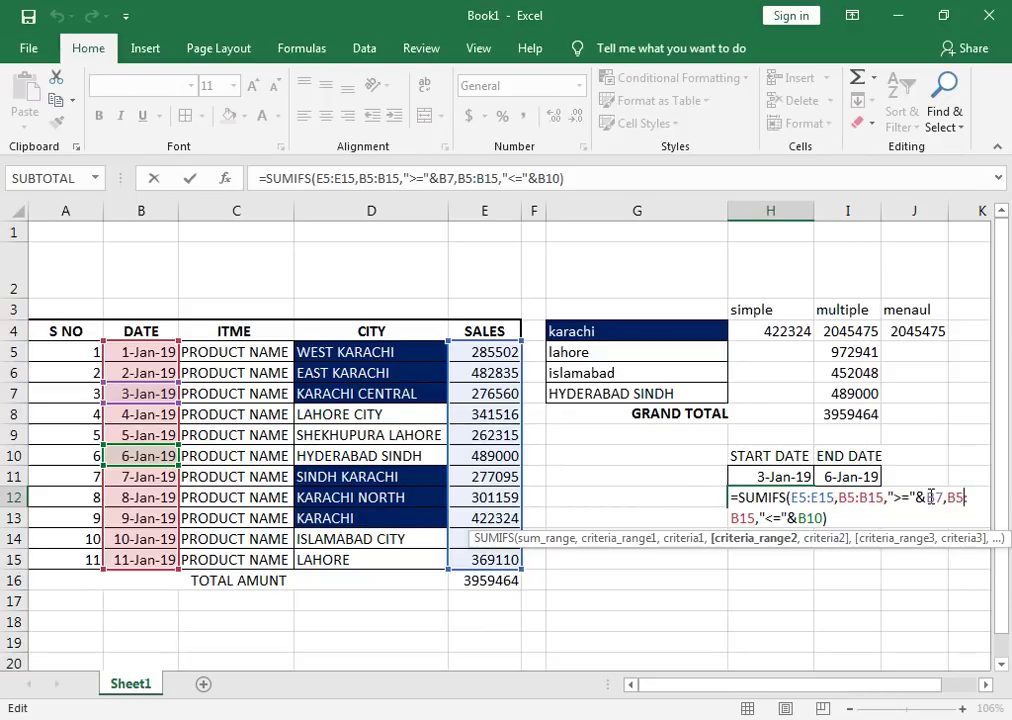
double_click(932, 497)
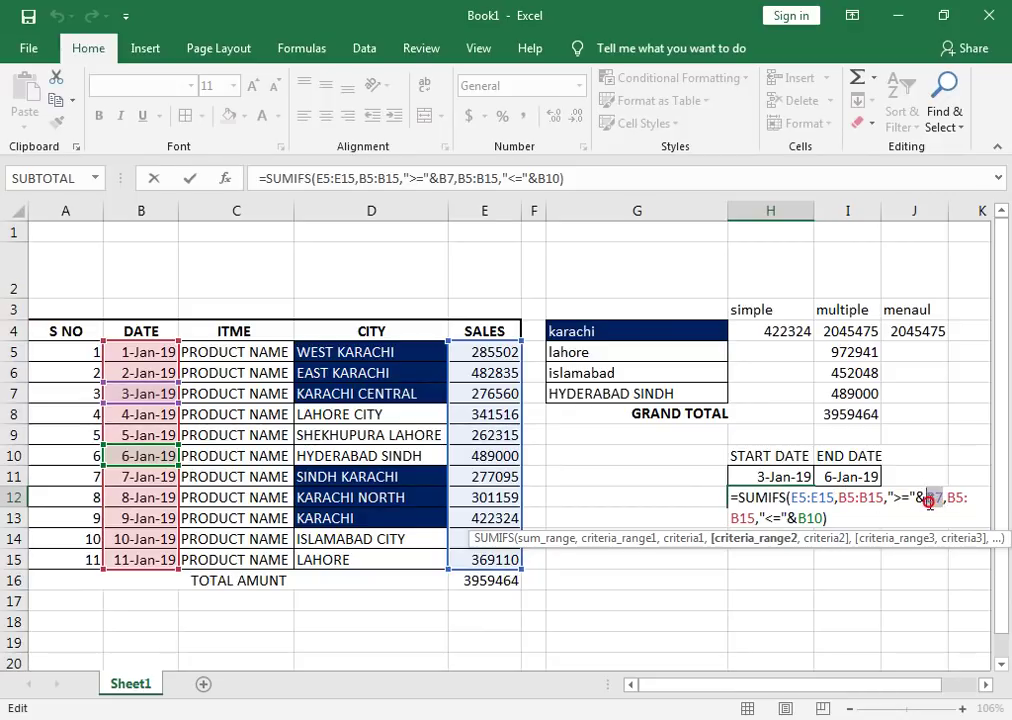
left_click(775, 477)
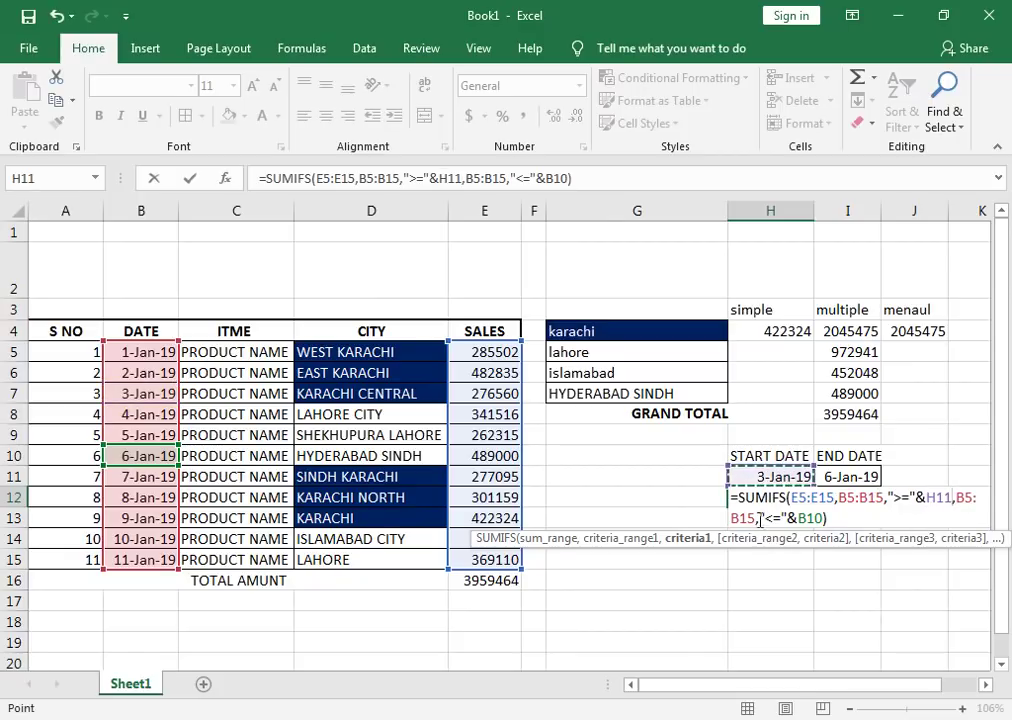
left_click(798, 518)
left_click_drag(798, 518, 821, 518)
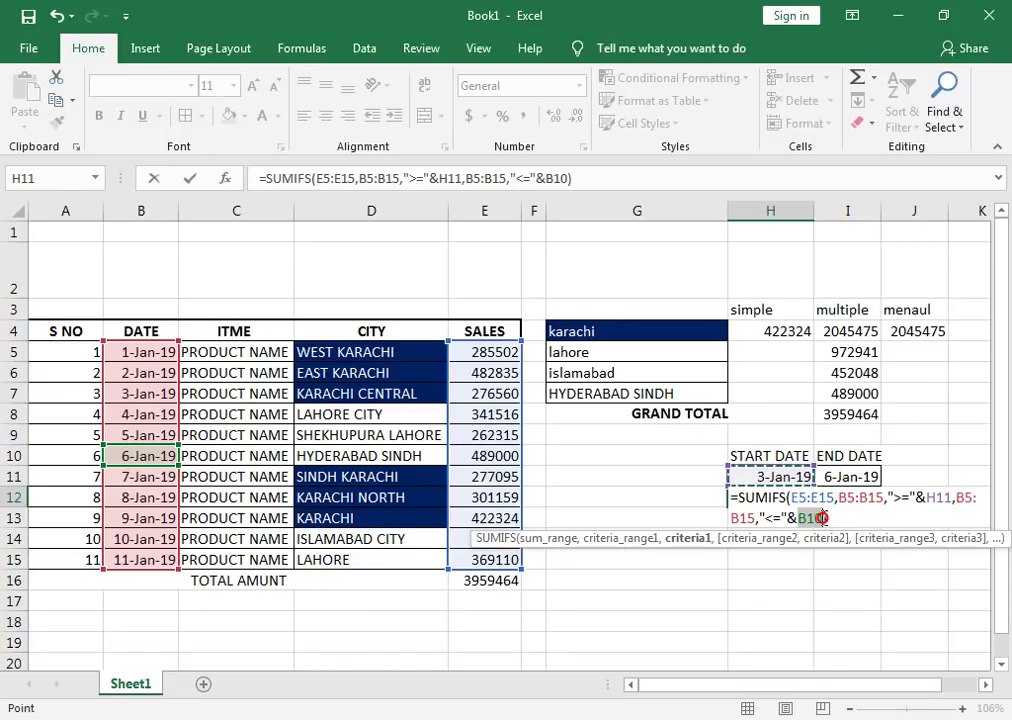
left_click(845, 476)
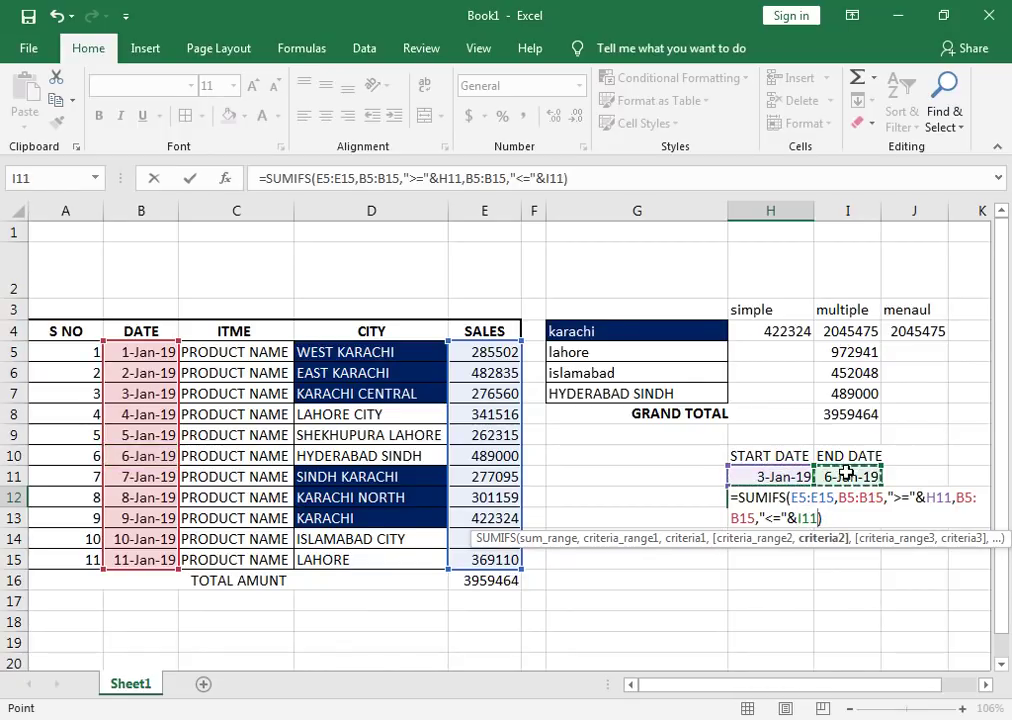
key("Return")
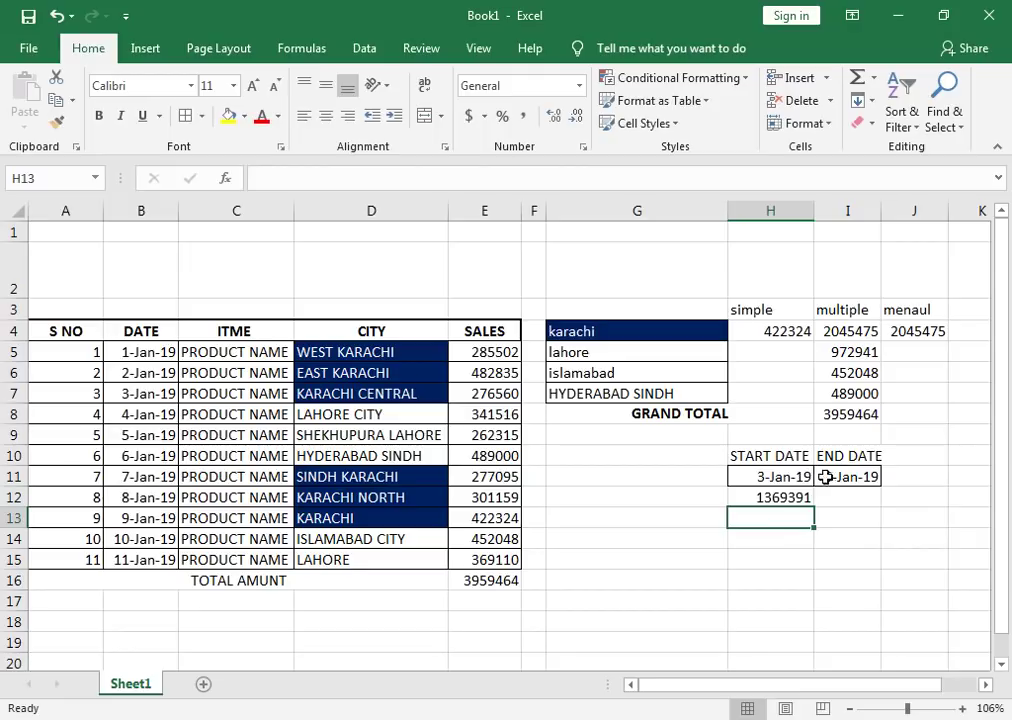
left_click(825, 477)
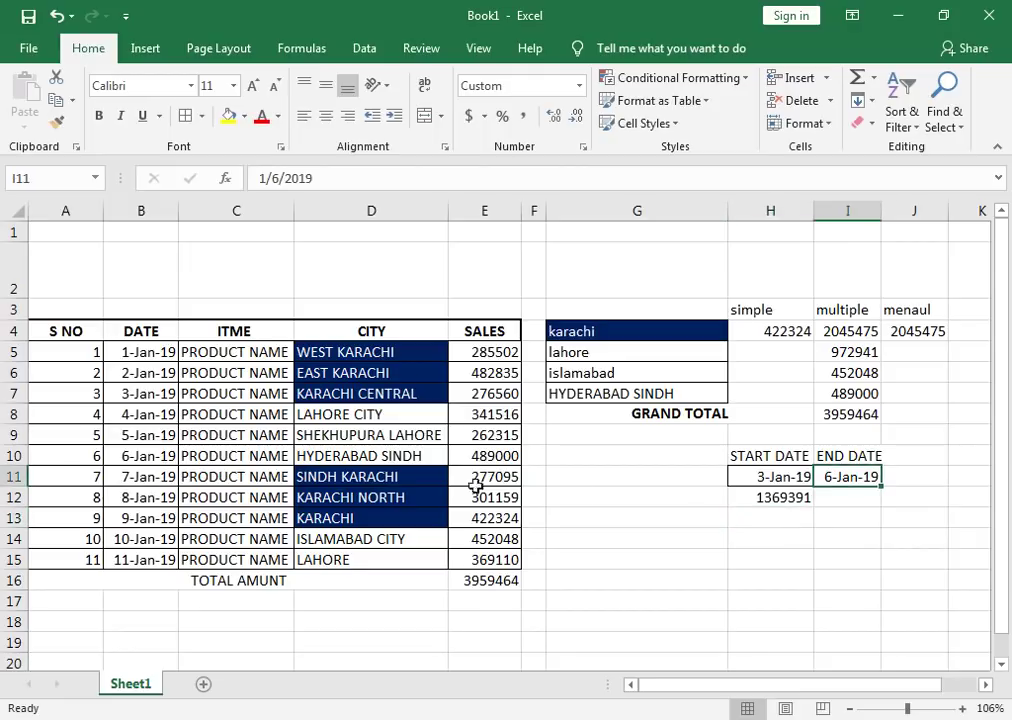
Step: Copy the 8-Jan-19 date from B12 into I11 as the new end date
left_click(128, 506)
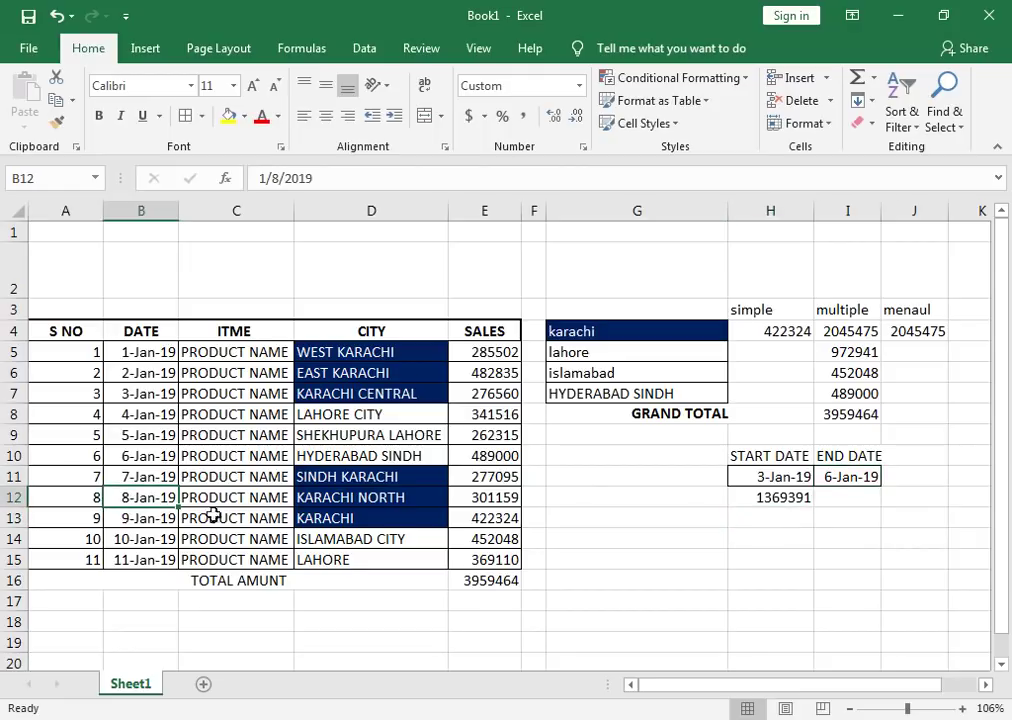
key("ctrl+c")
left_click(845, 482)
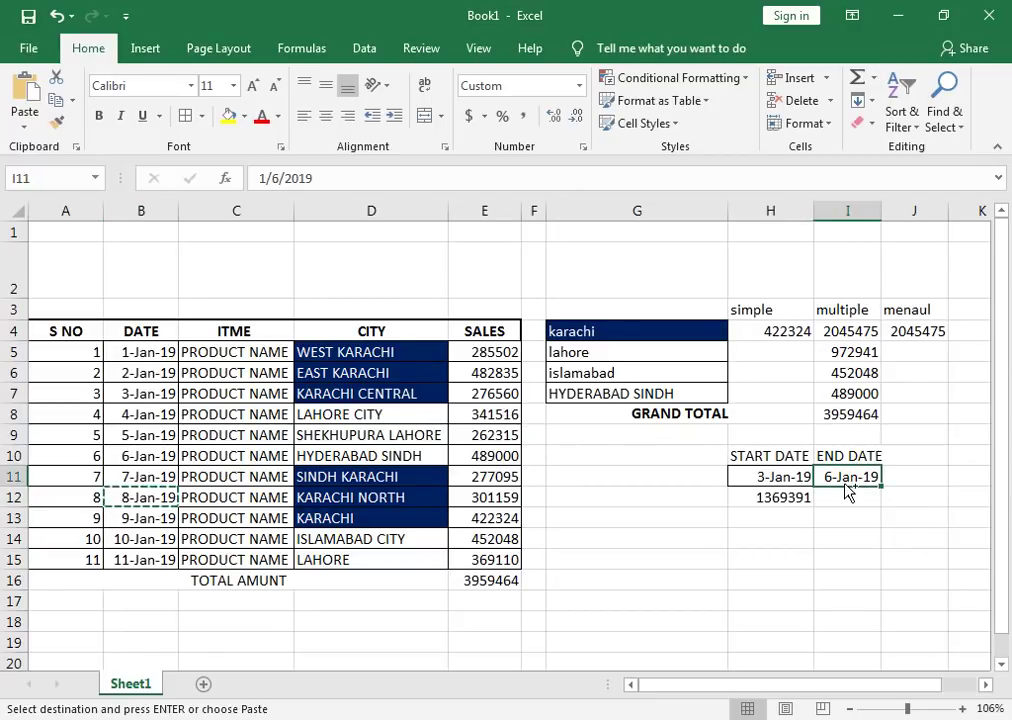
key("ctrl+v")
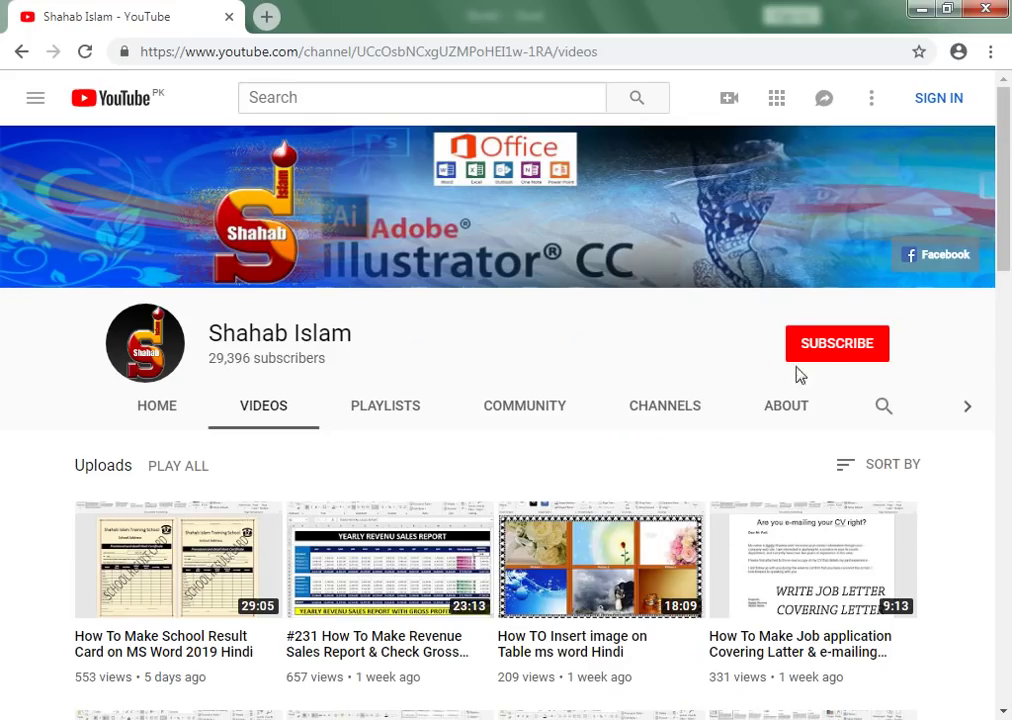
Step: Scroll the YouTube channel's Videos page down and back up to browse its Office tutorial uploads
left_click_drag(1006, 214, 1006, 229)
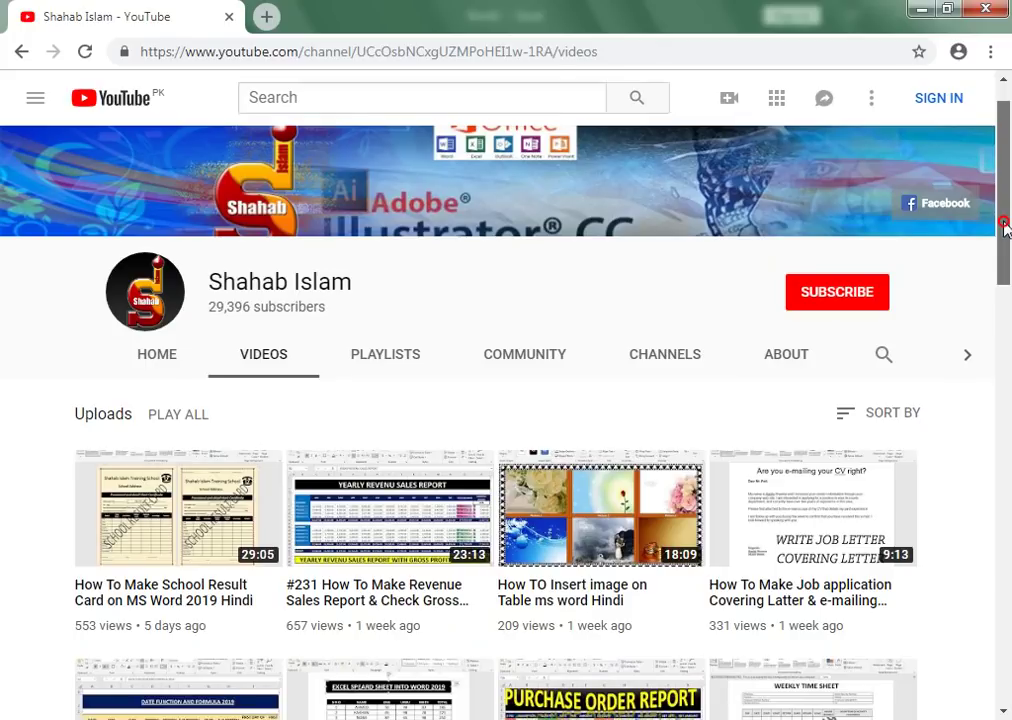
left_click_drag(1006, 229, 1010, 180)
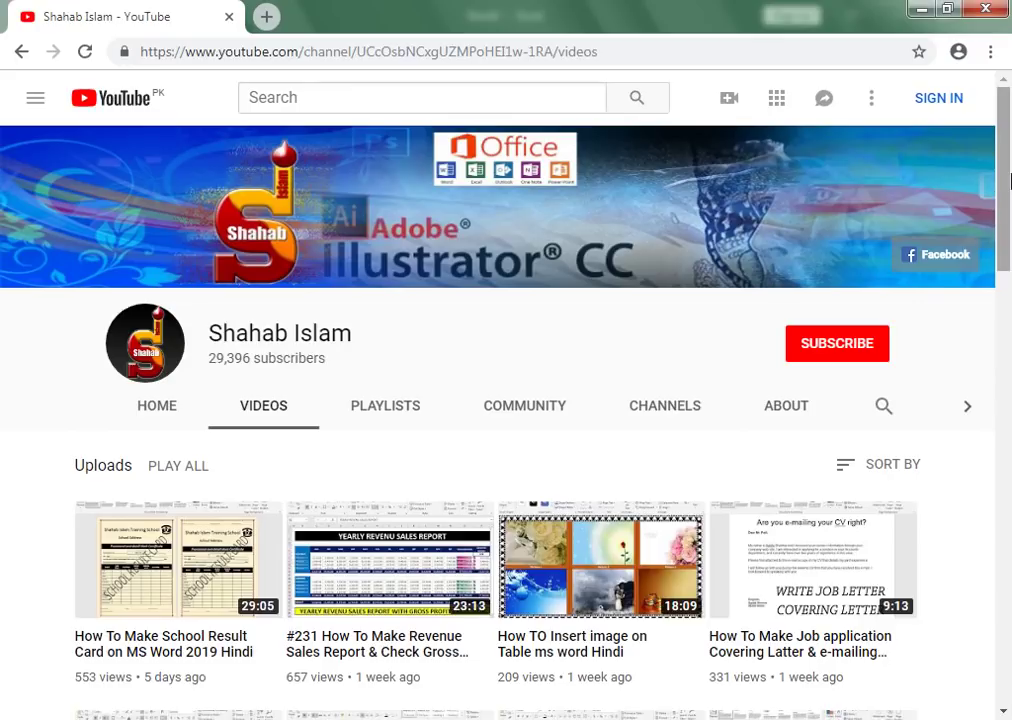